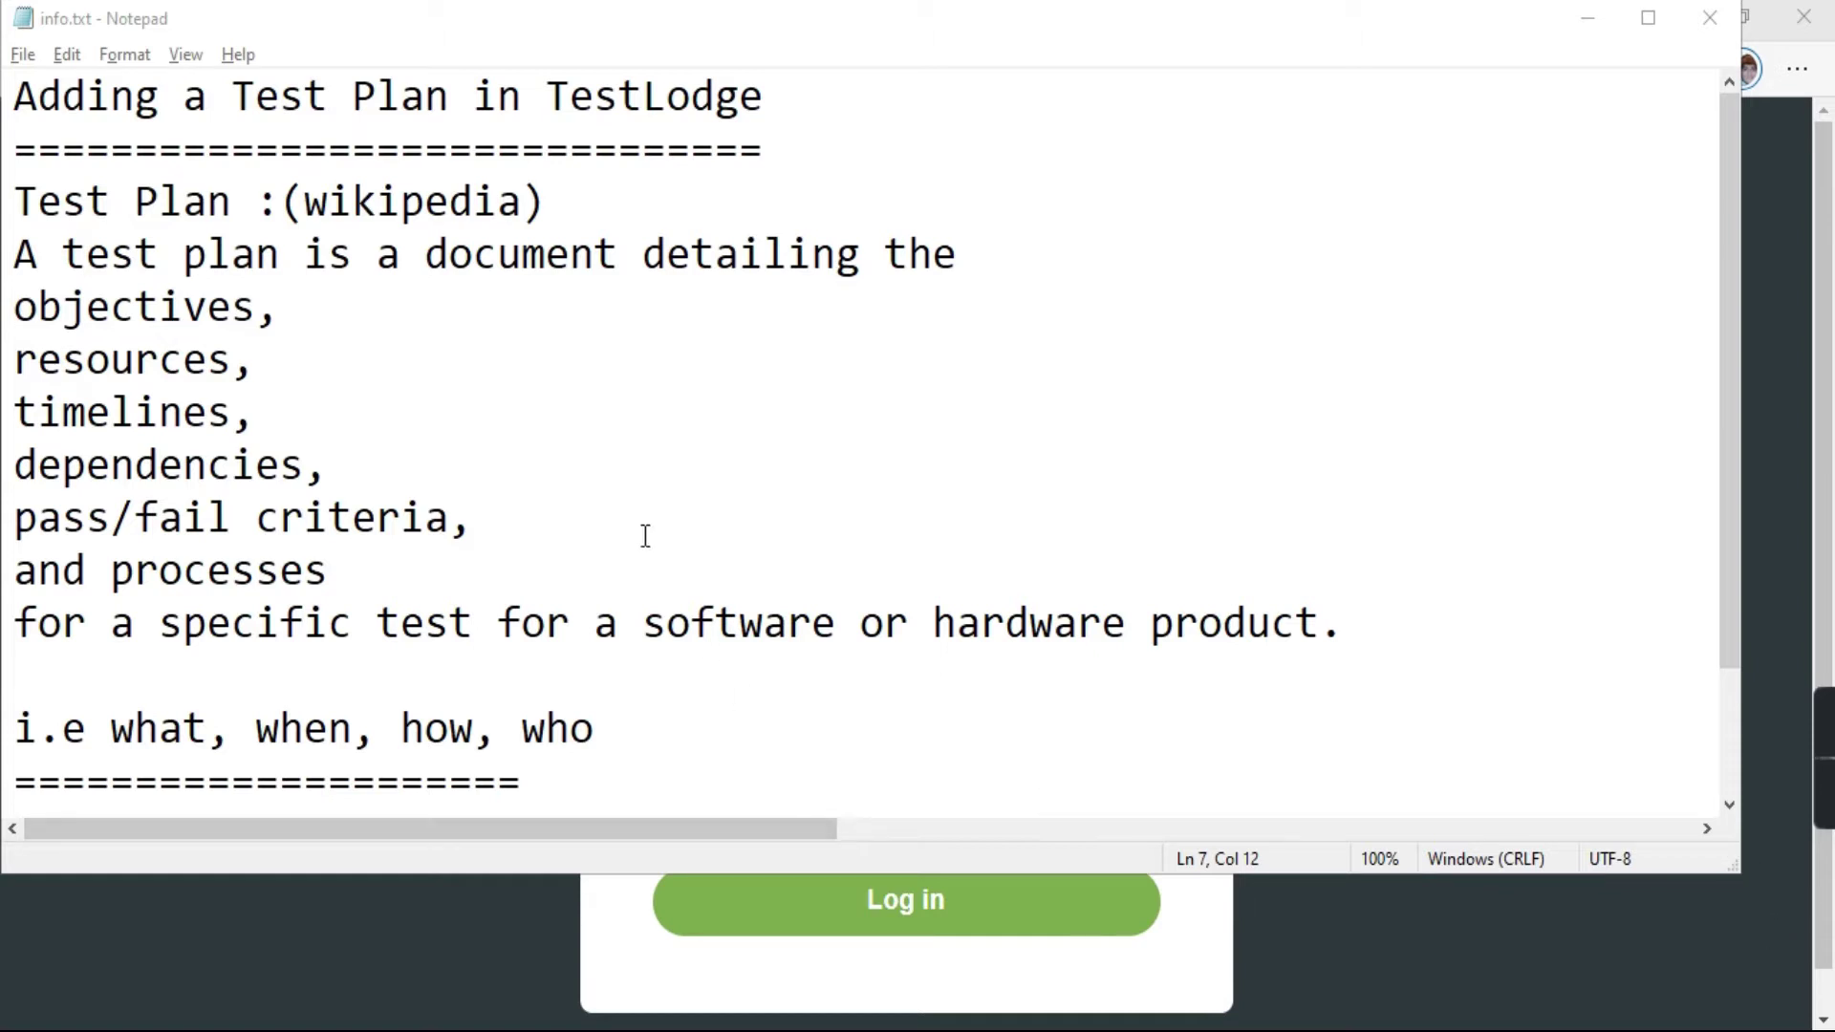
Scroll info.txt down to the two options: create your own or use the TestLodge template
{"action": "scroll", "coordinate": [614, 486], "scroll_direction": "down", "scroll_amount": 1}
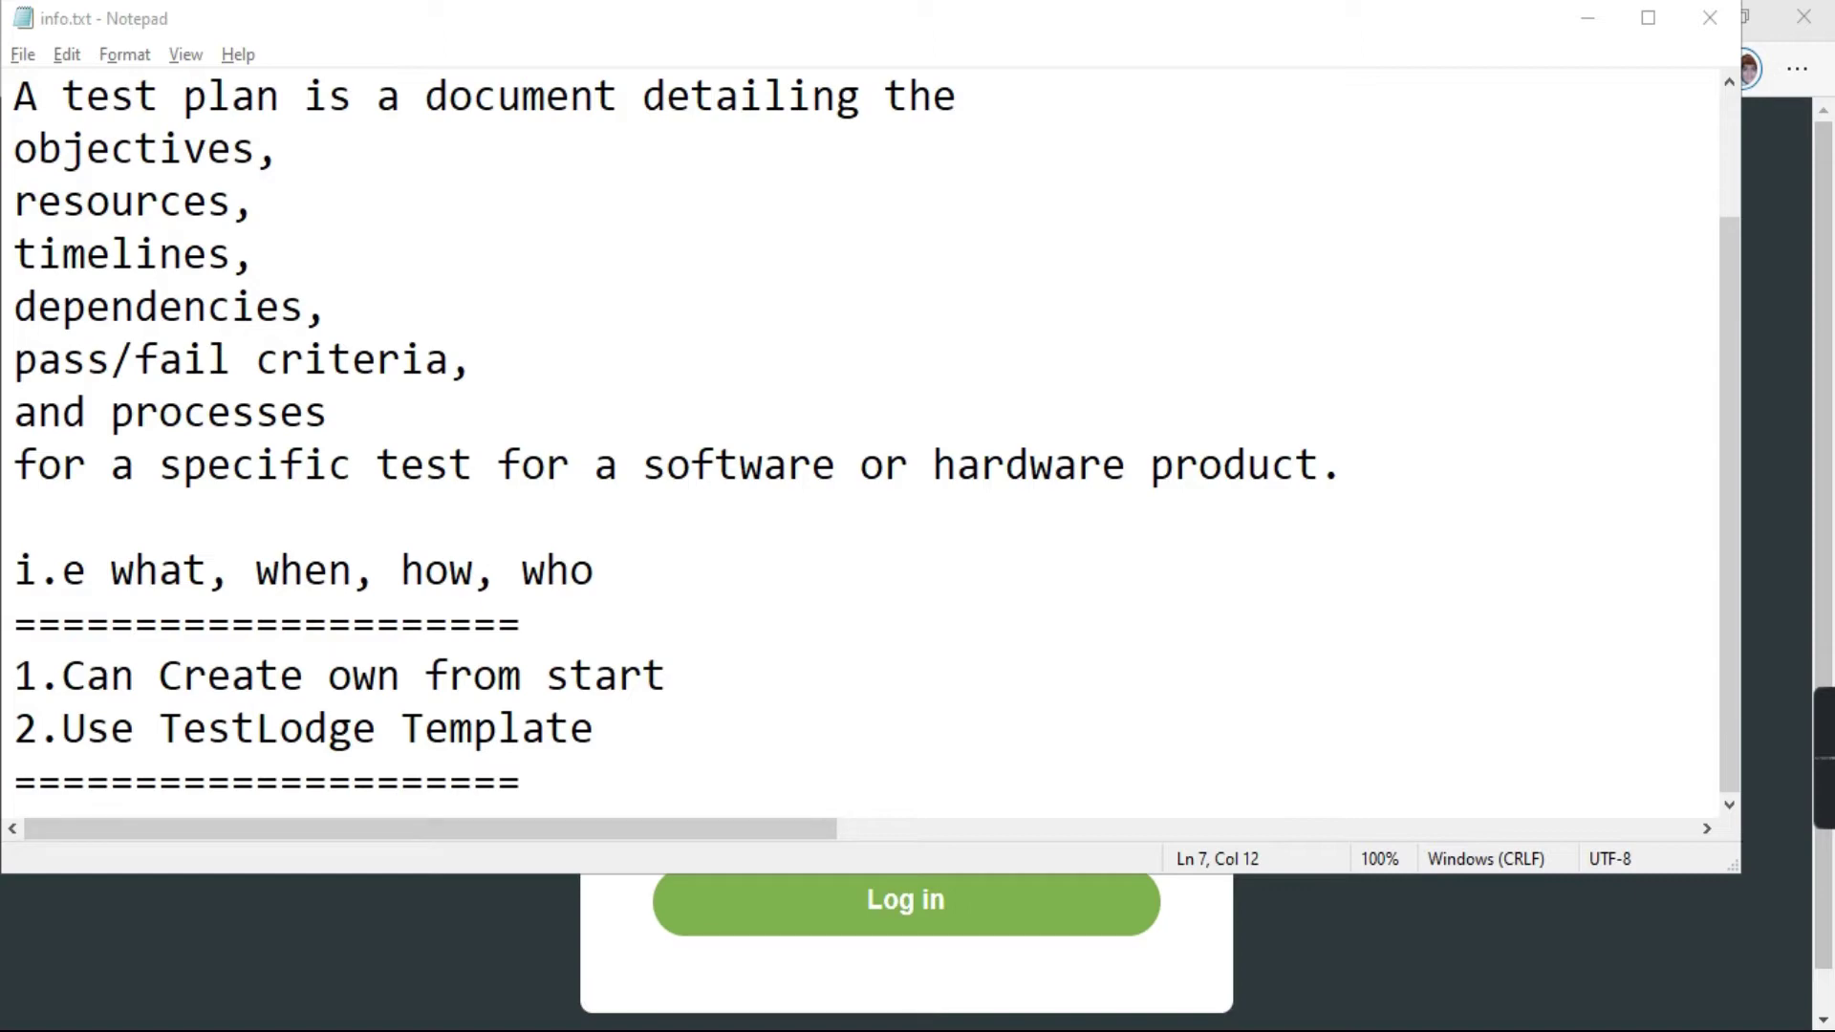
In the IEEE 829 example PDF, select the Test Plan Identifier and References headings
{"action": "key", "text": "alt+Tab"}
{"action": "scroll", "coordinate": [702, 629], "scroll_direction": "down", "scroll_amount": 2}
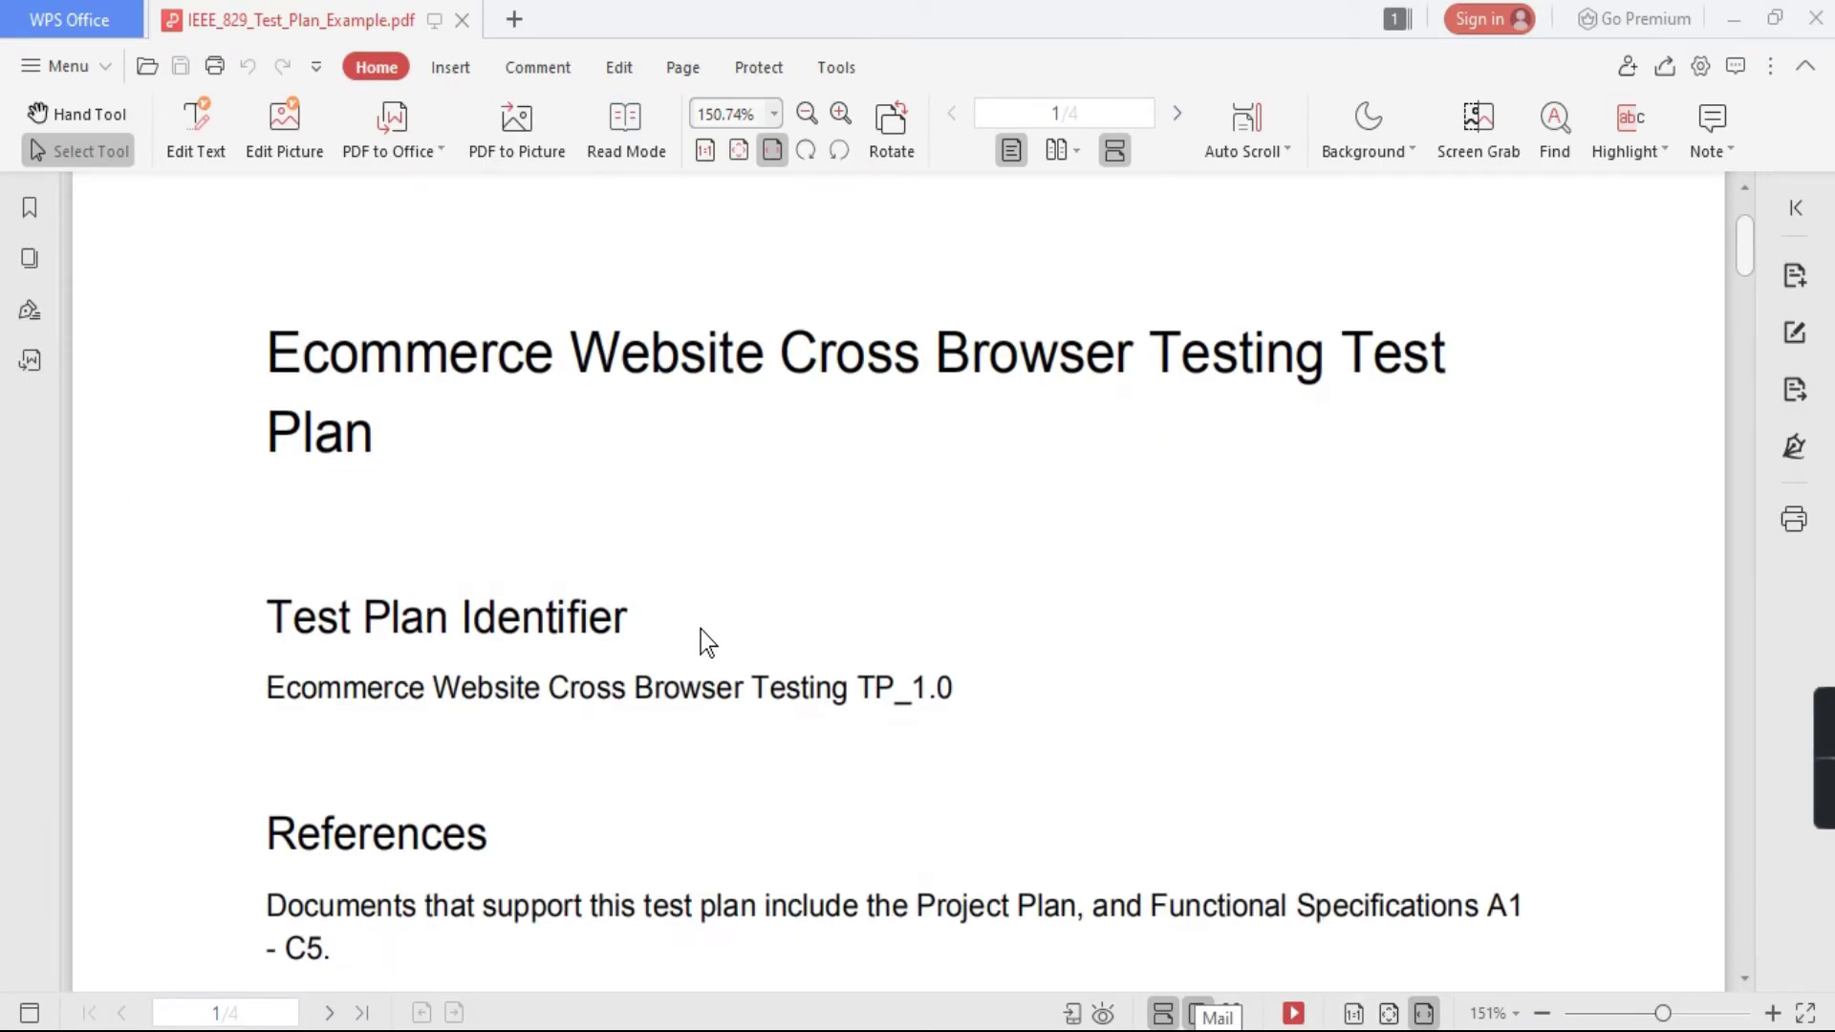
{"action": "scroll", "coordinate": [324, 540], "scroll_direction": "down", "scroll_amount": 4}
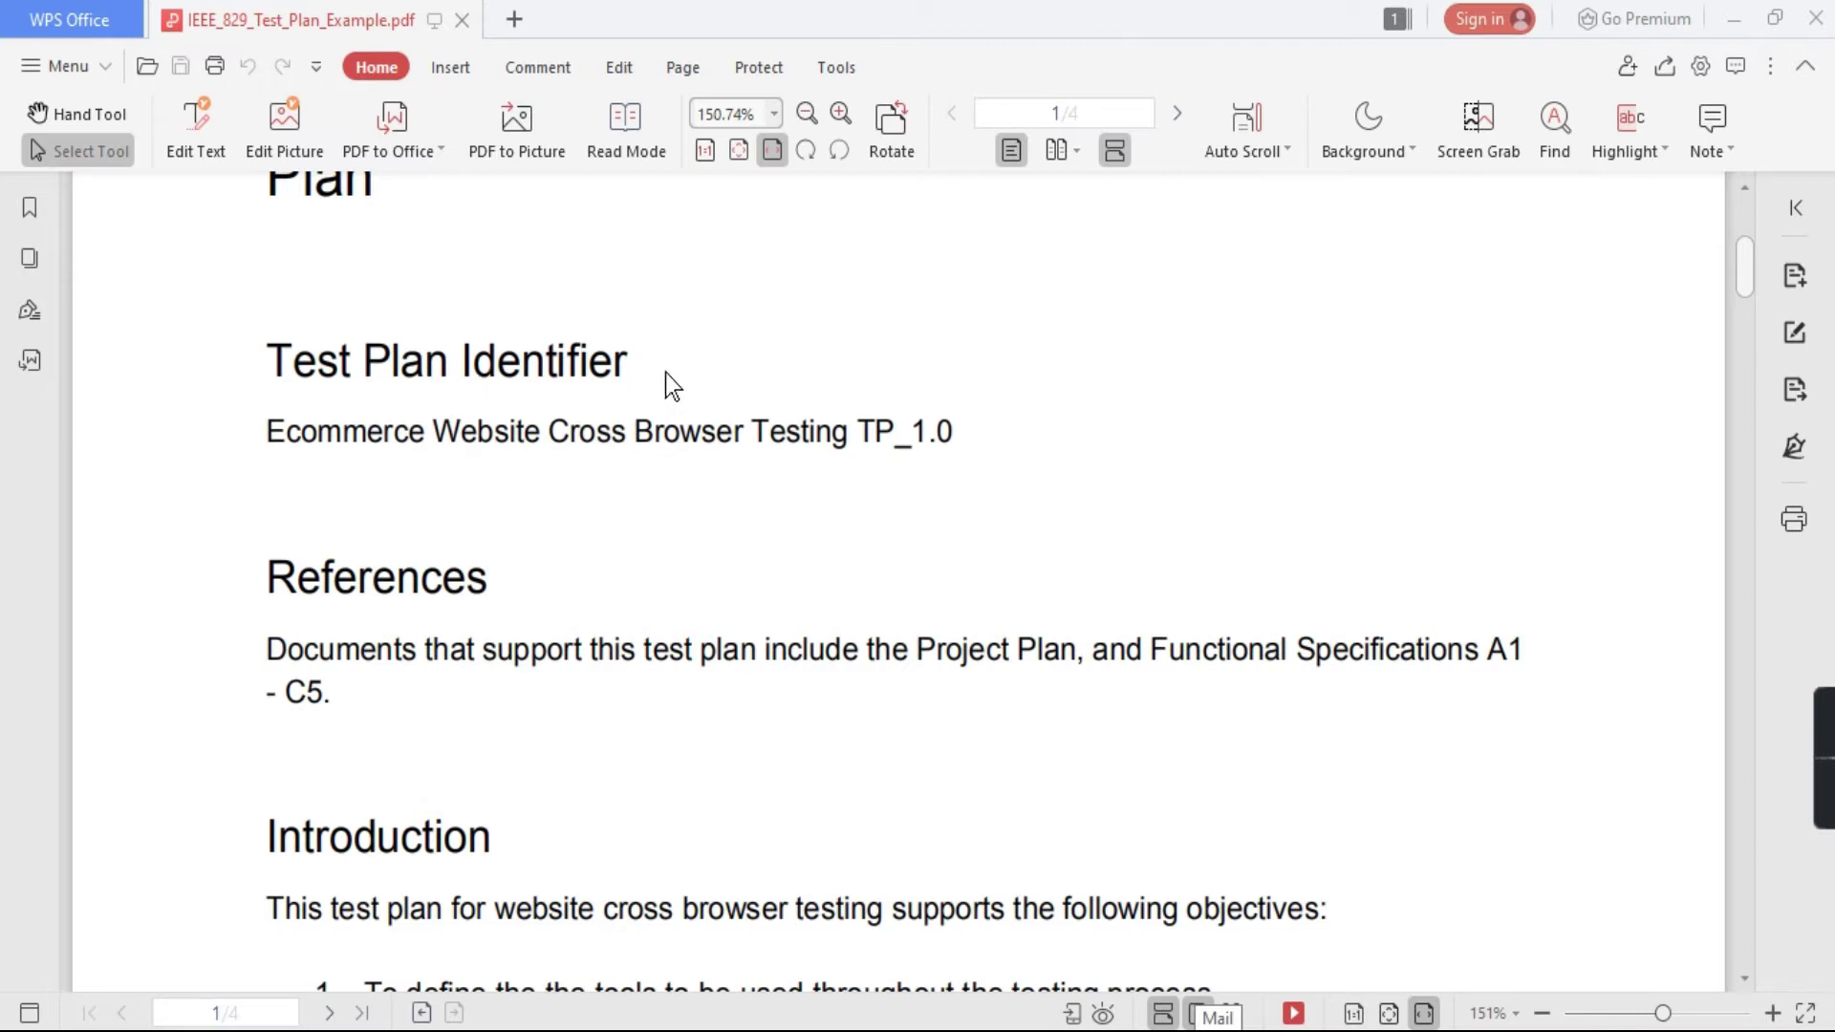
{"action": "left_click_drag", "start_coordinate": [643, 373], "coordinate": [273, 388]}
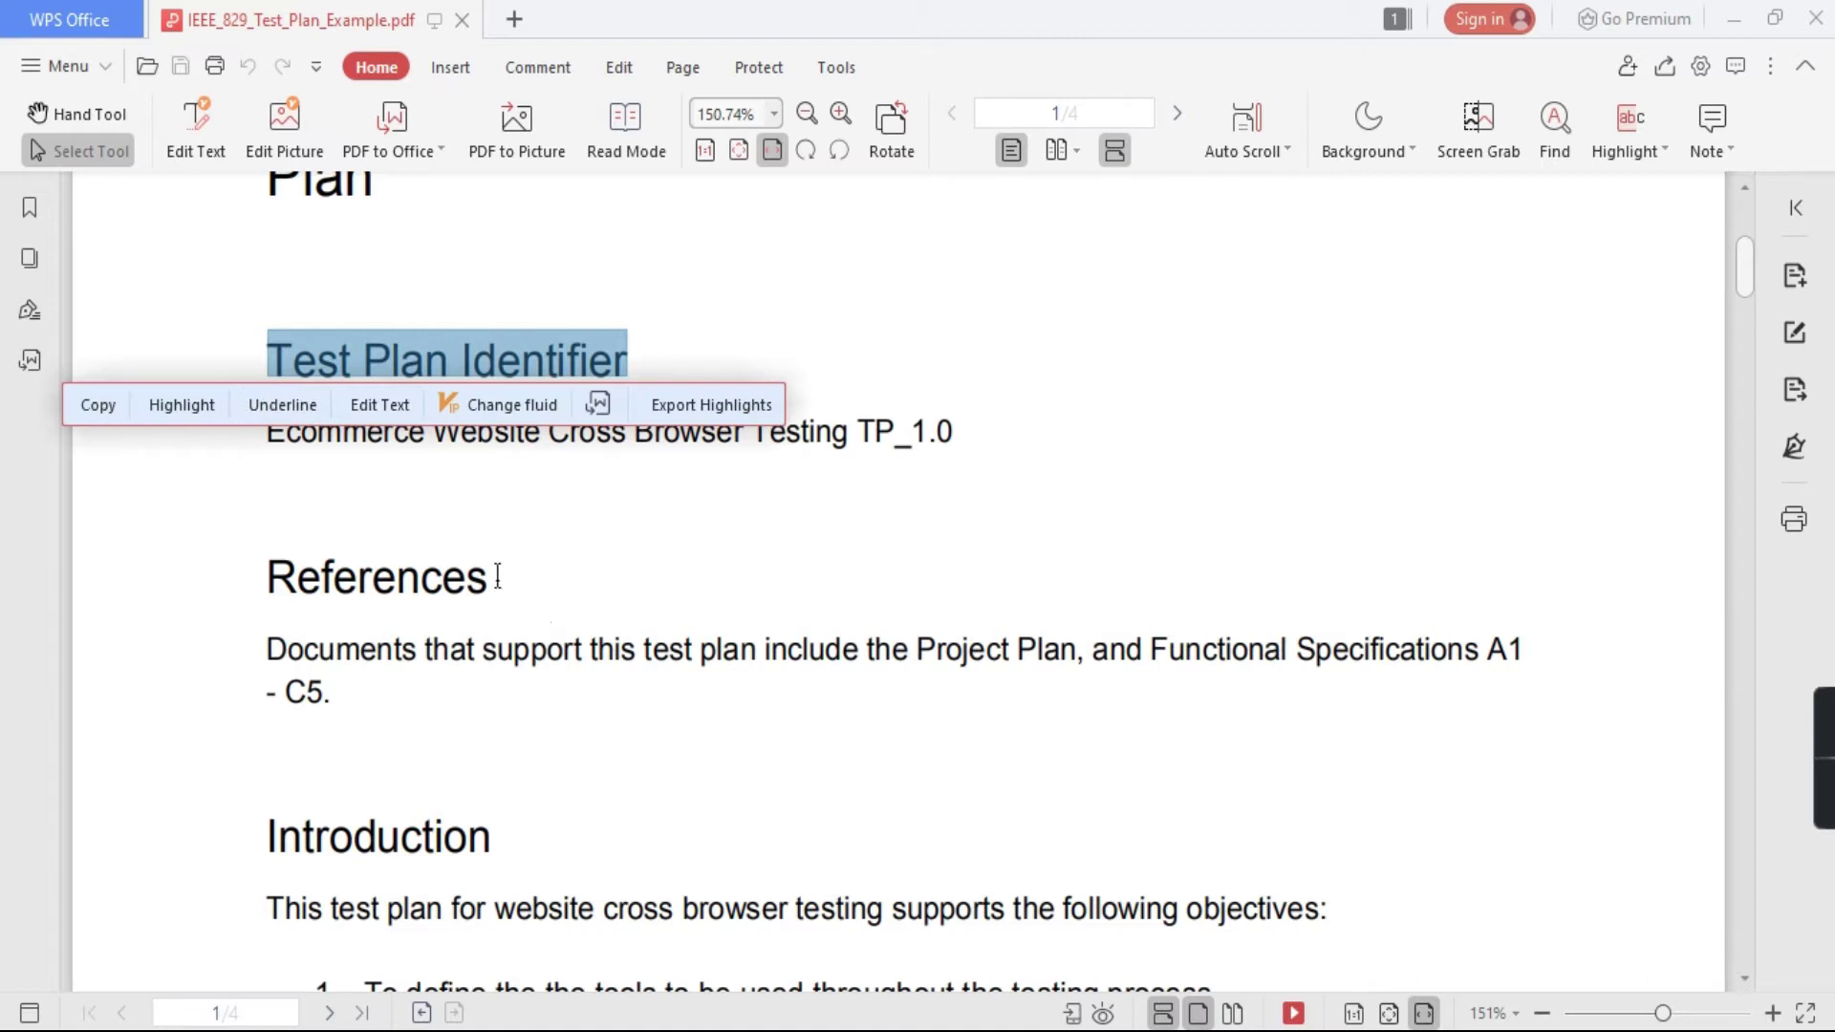
{"action": "left_click_drag", "start_coordinate": [498, 580], "coordinate": [261, 573]}
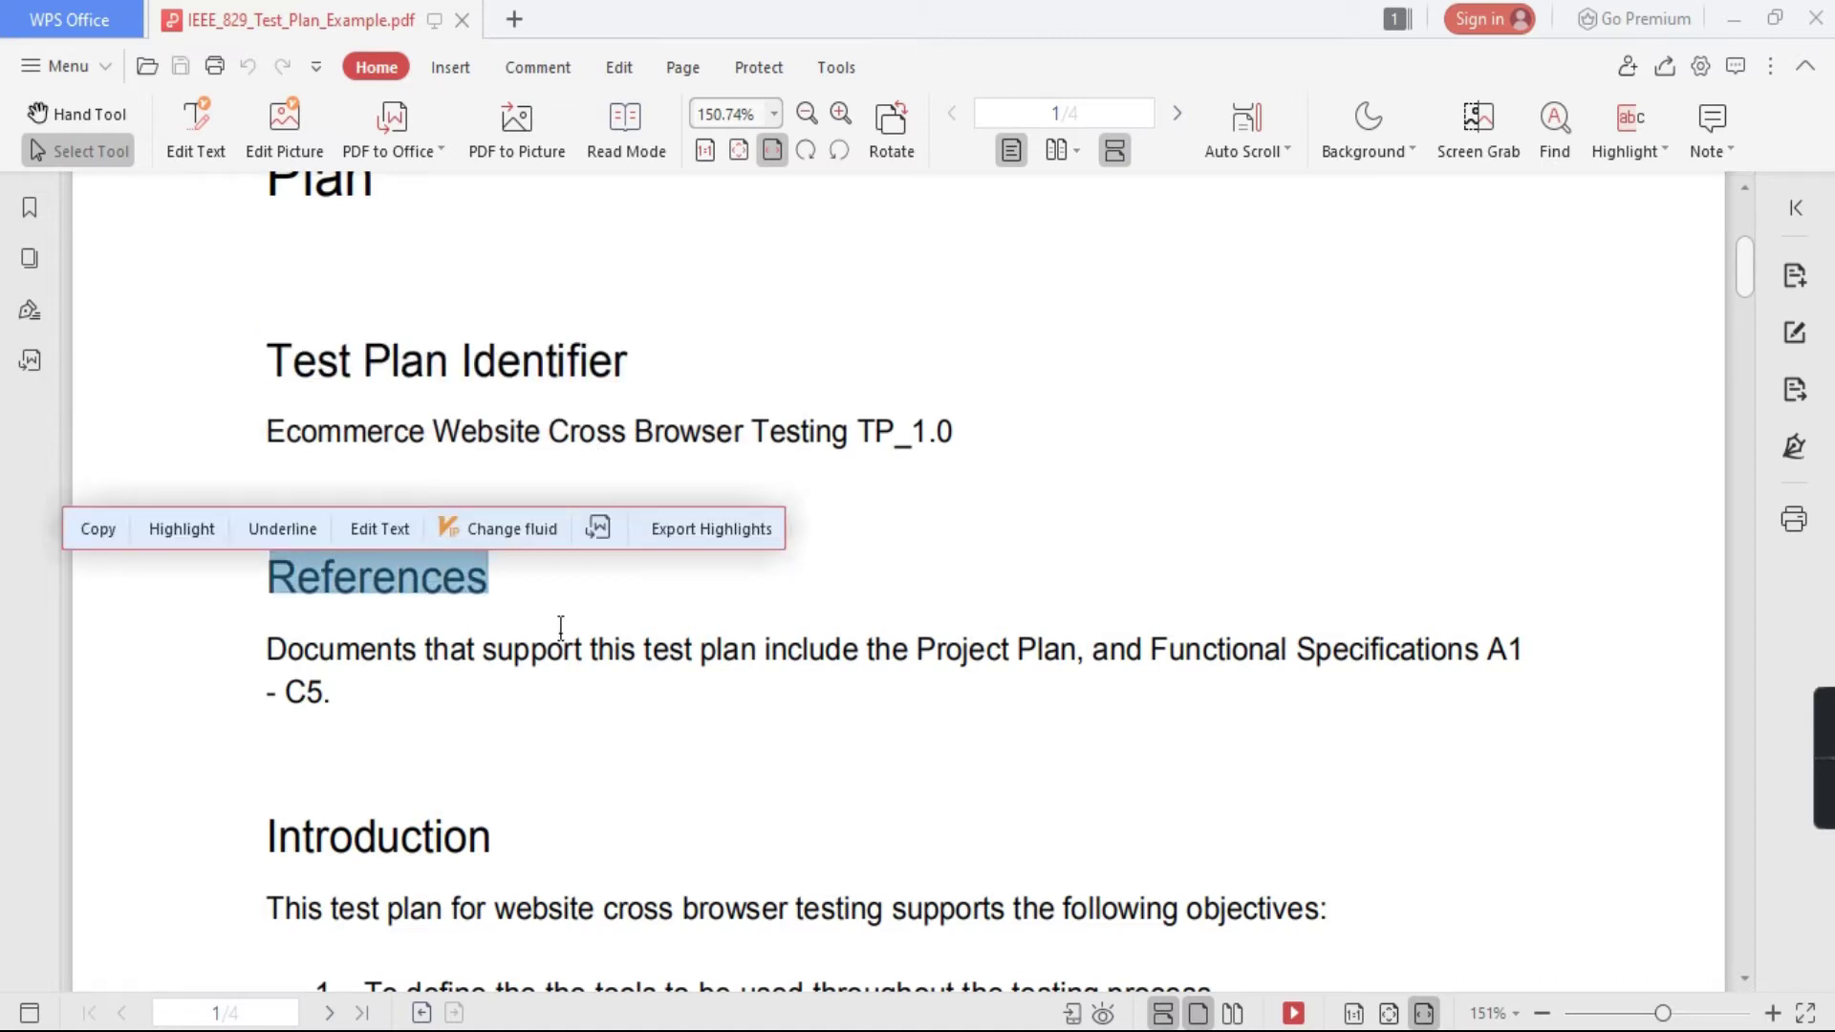
Read through the remaining sections of the sample test plan down to Approvals
{"action": "scroll", "coordinate": [553, 679], "scroll_direction": "down", "scroll_amount": 5}
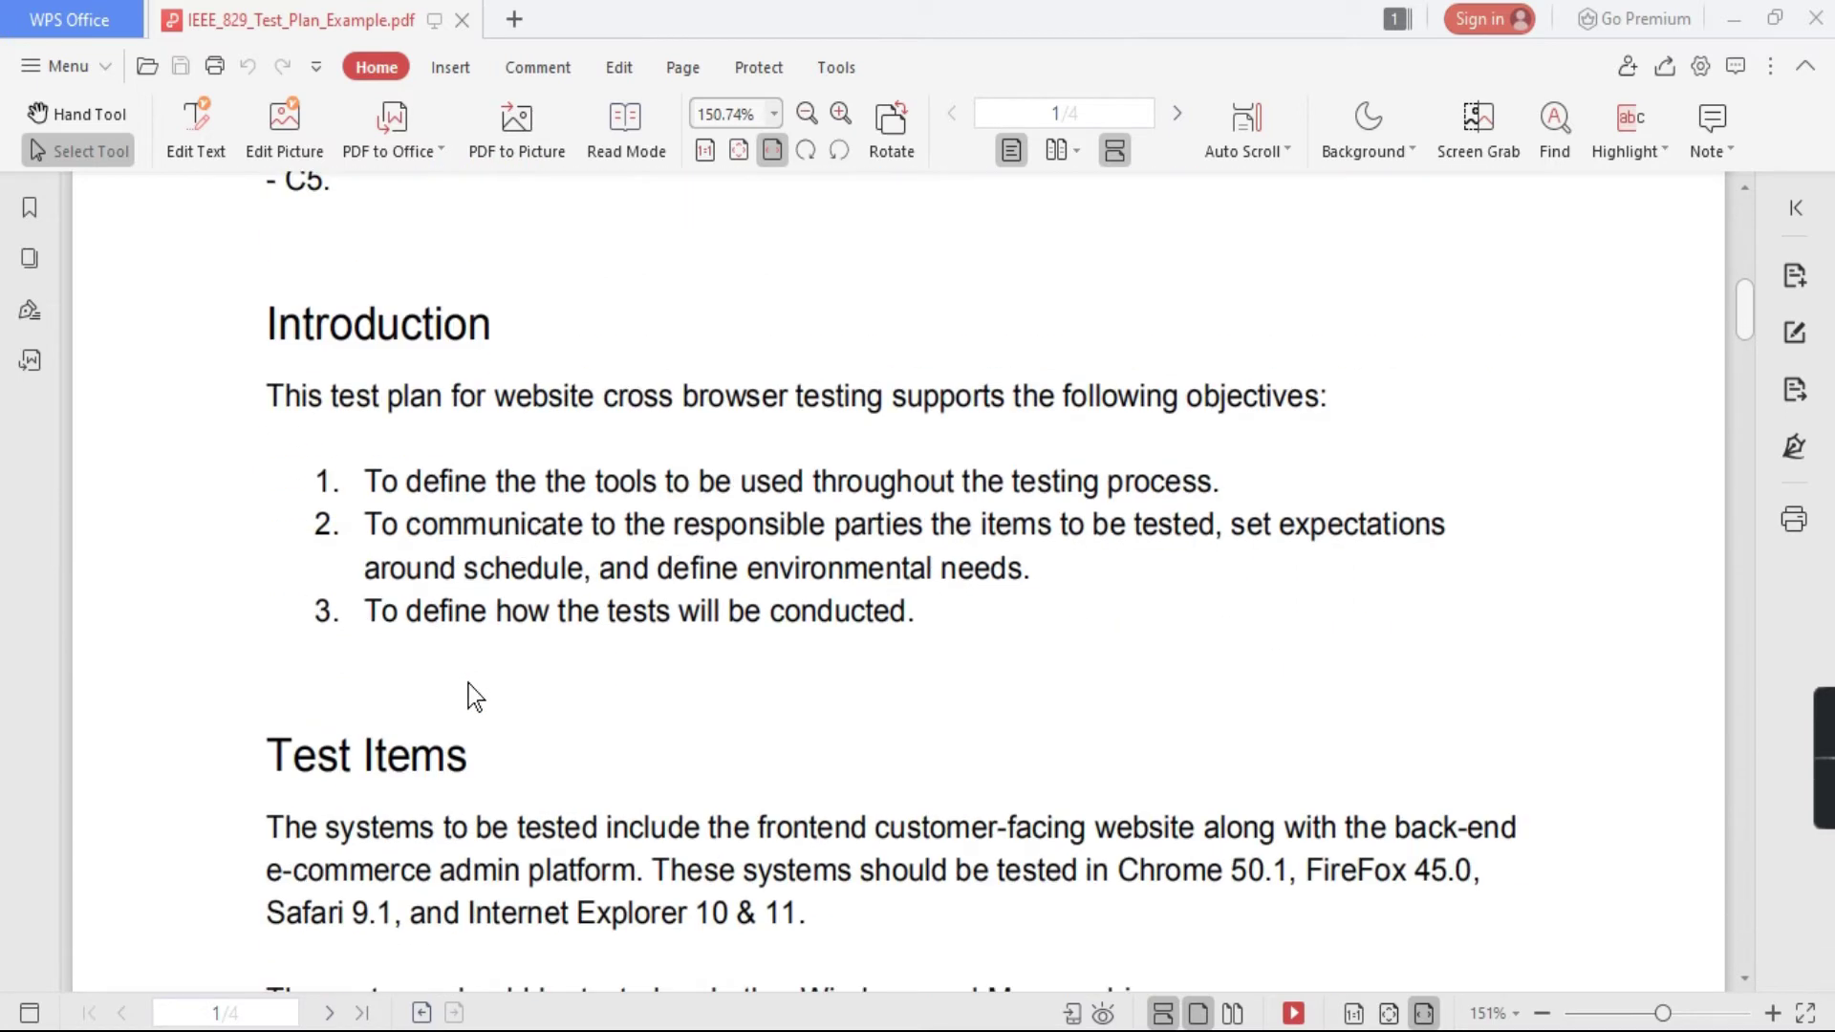
{"action": "scroll", "coordinate": [604, 516], "scroll_direction": "down", "scroll_amount": 4}
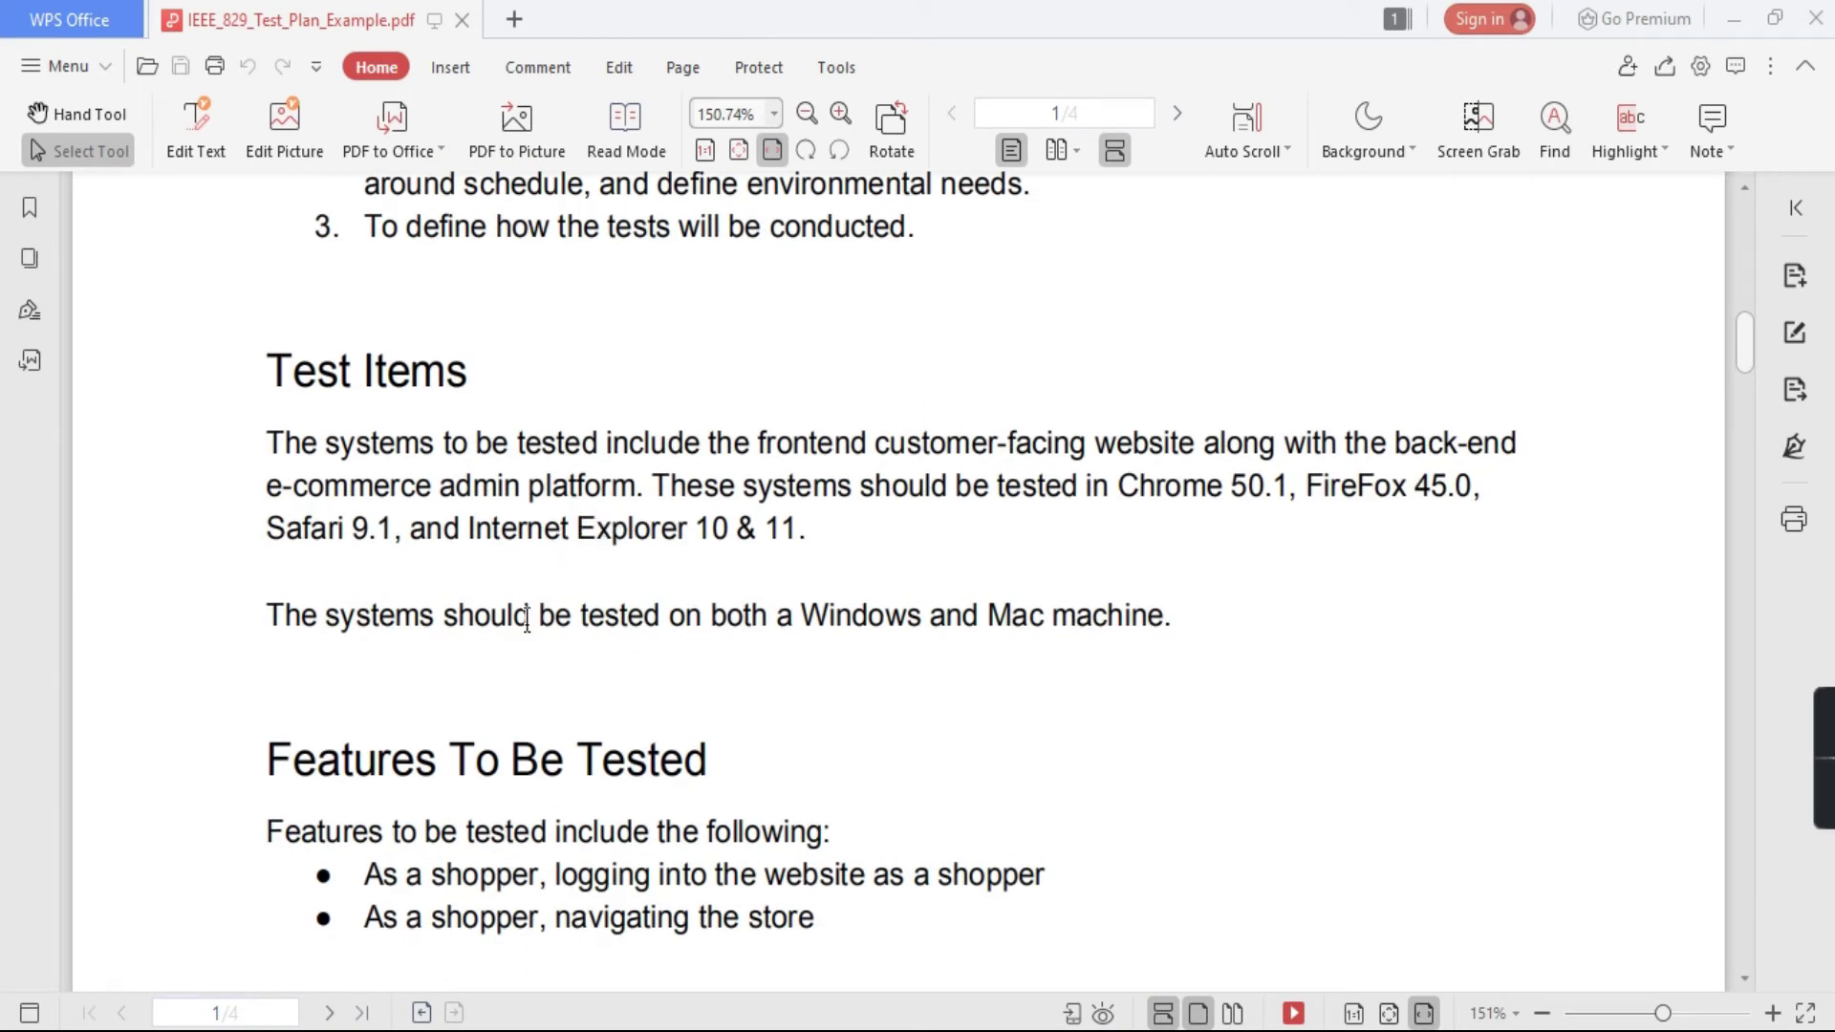
{"action": "scroll", "coordinate": [527, 619], "scroll_direction": "down", "scroll_amount": 3}
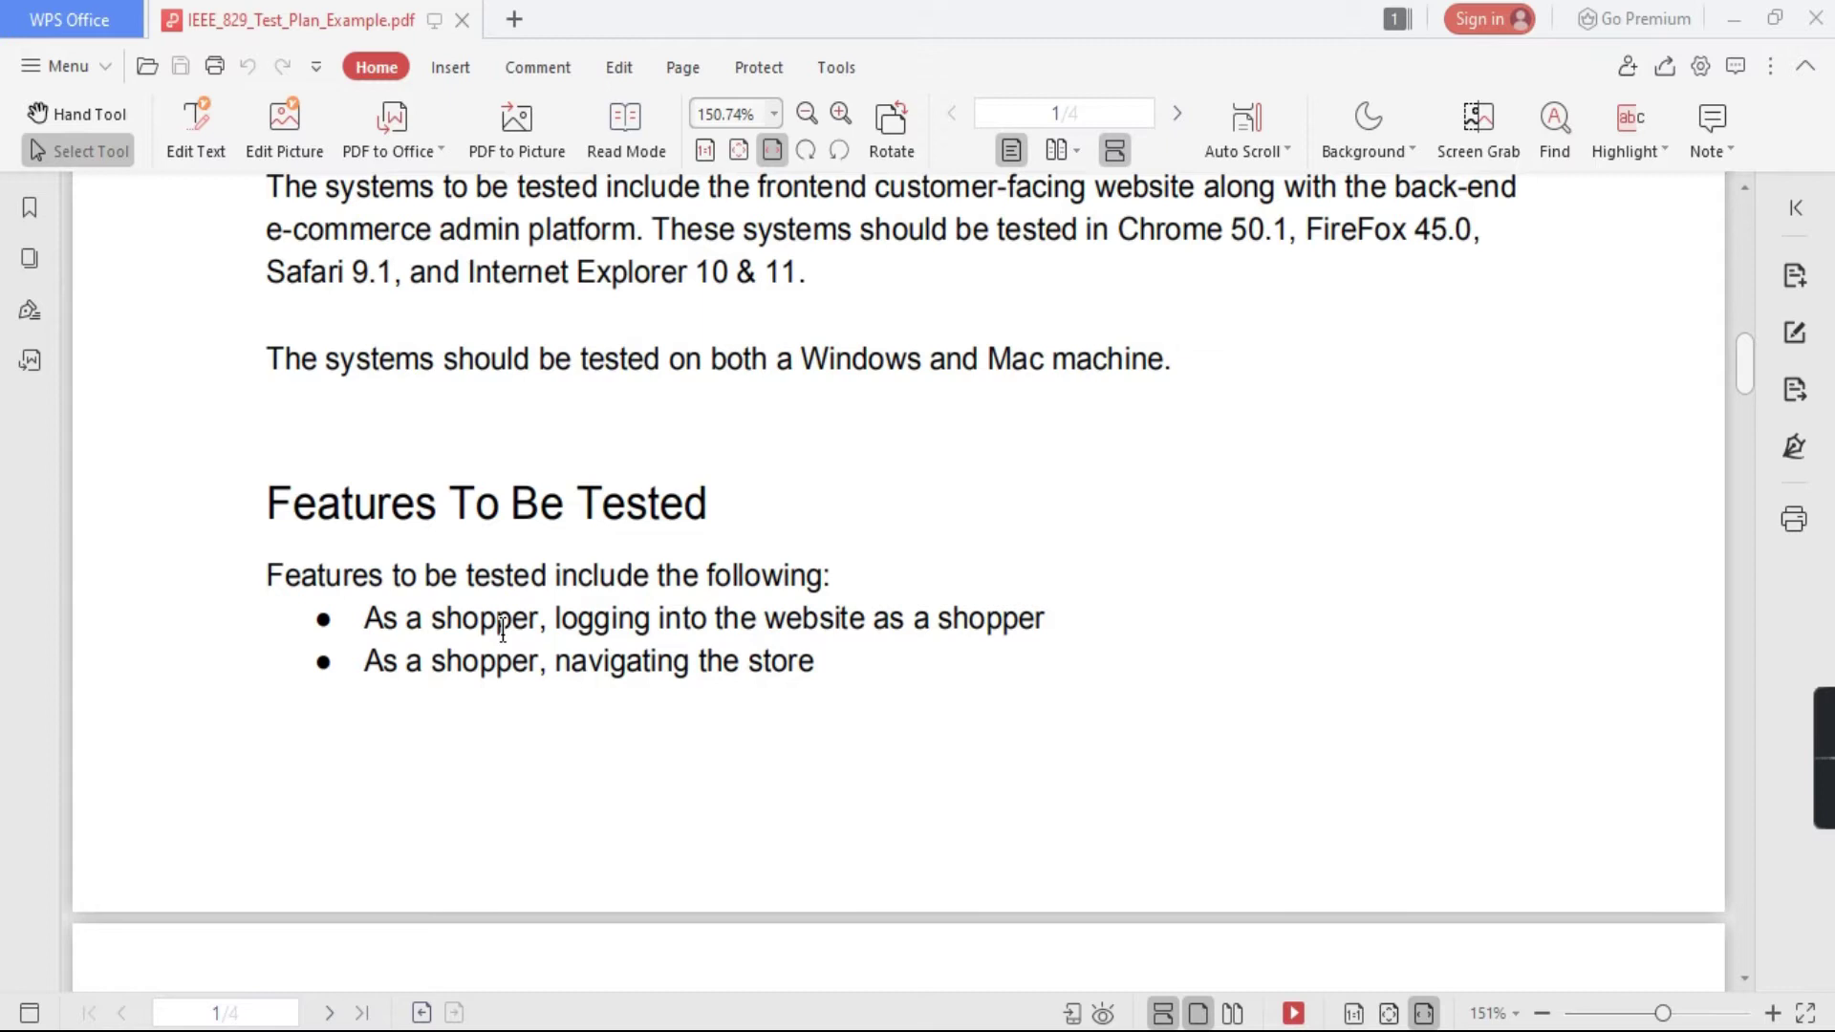
{"action": "scroll", "coordinate": [503, 631], "scroll_direction": "down", "scroll_amount": 4}
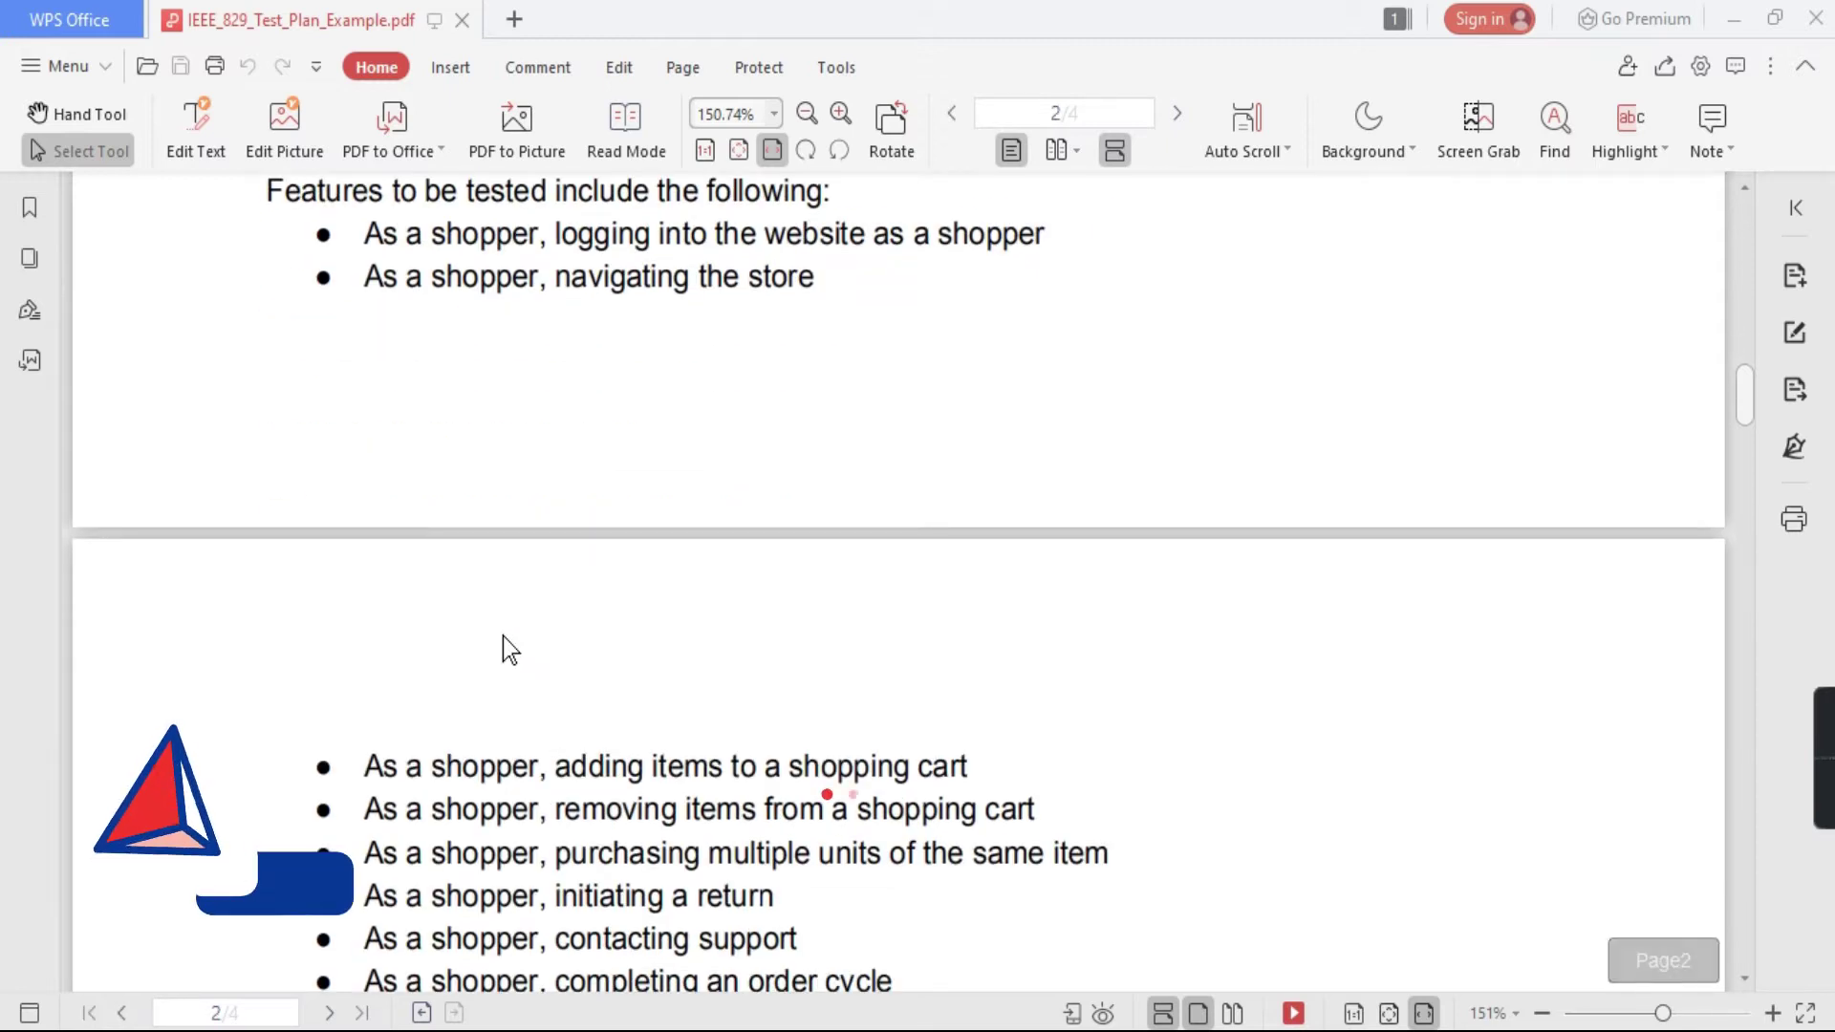
{"action": "scroll", "coordinate": [503, 637], "scroll_direction": "down", "scroll_amount": 8}
{"action": "scroll", "coordinate": [502, 637], "scroll_direction": "down", "scroll_amount": 3}
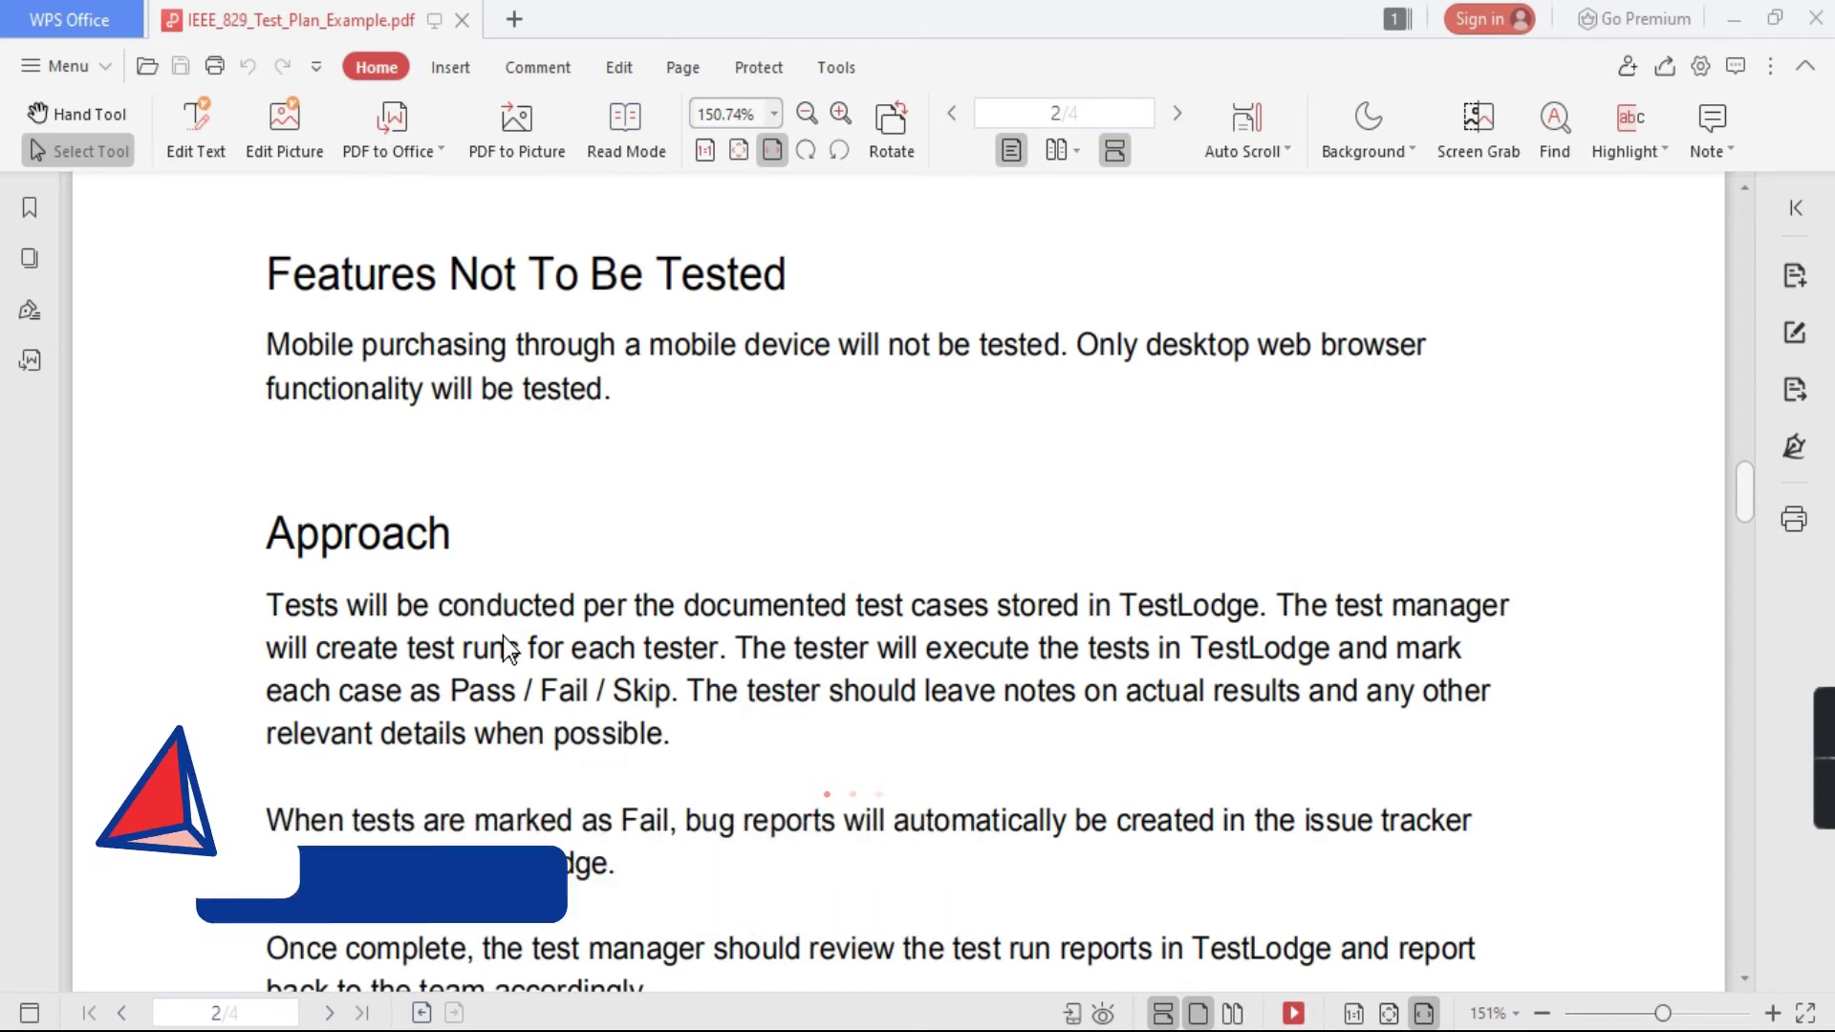
{"action": "scroll", "coordinate": [503, 637], "scroll_direction": "down", "scroll_amount": 6}
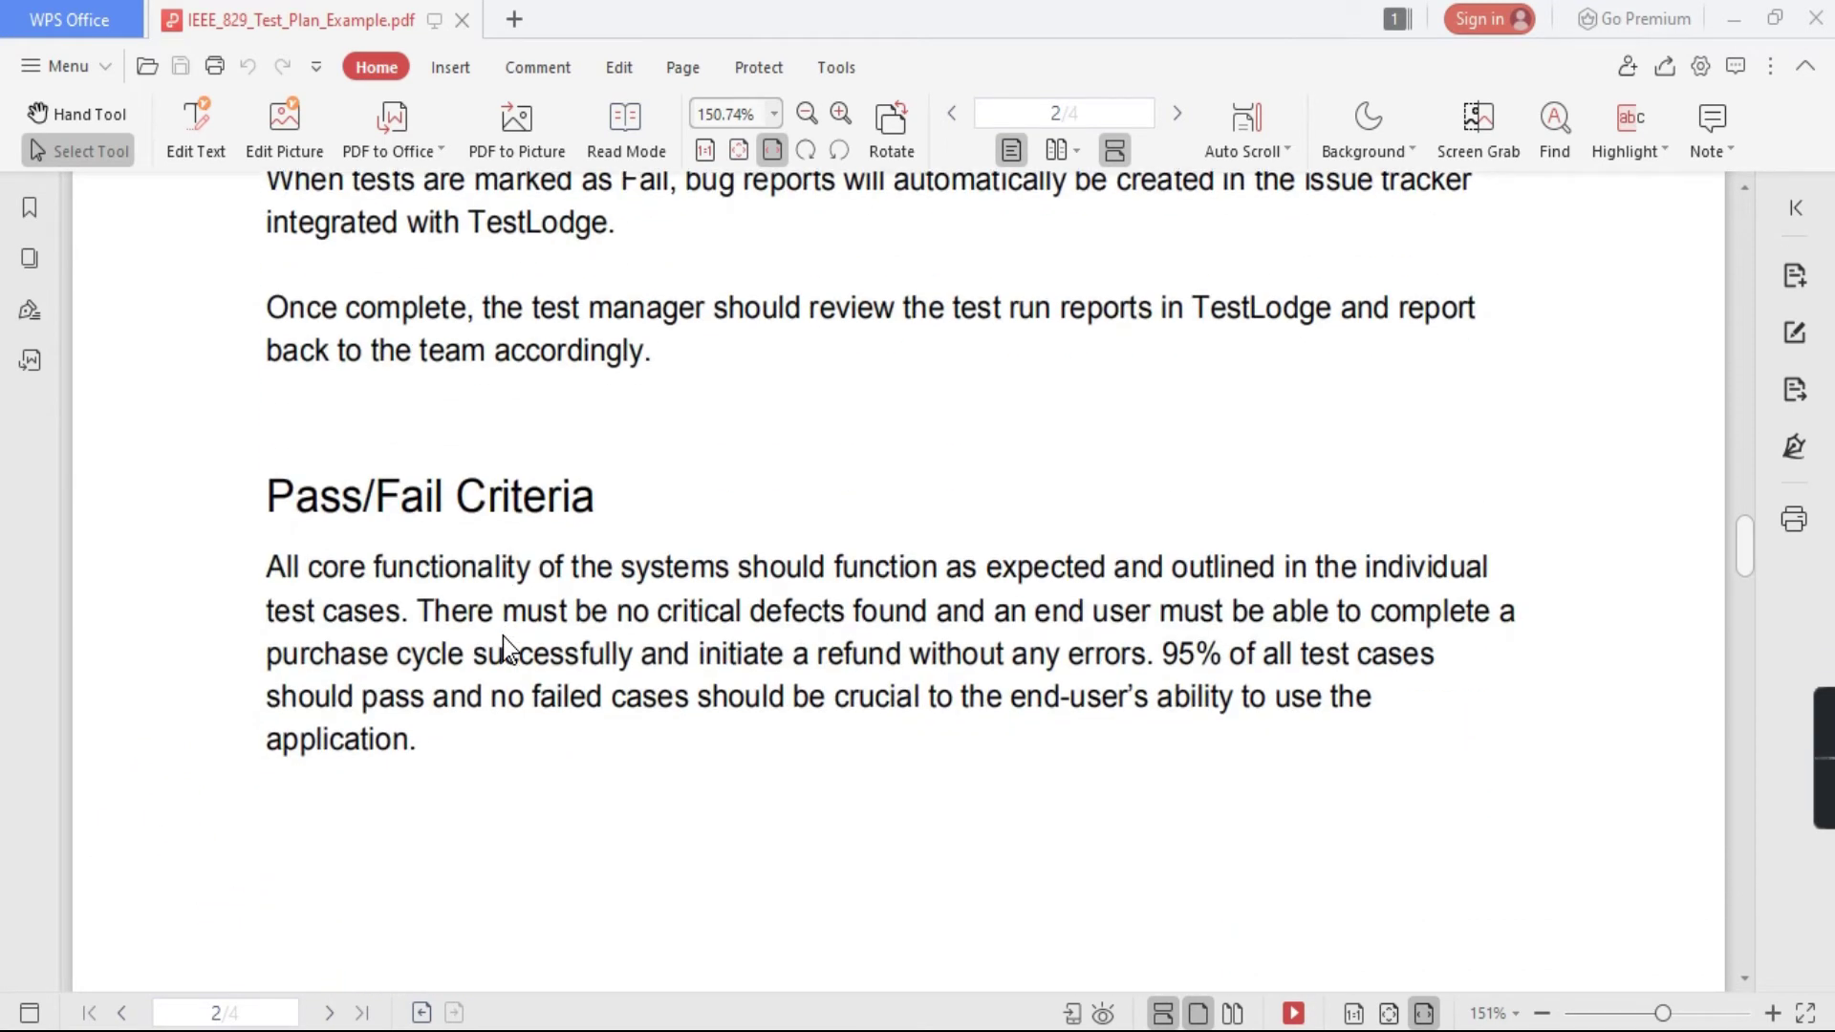
{"action": "scroll", "coordinate": [502, 636], "scroll_direction": "down", "scroll_amount": 3}
{"action": "scroll", "coordinate": [503, 636], "scroll_direction": "down", "scroll_amount": 5}
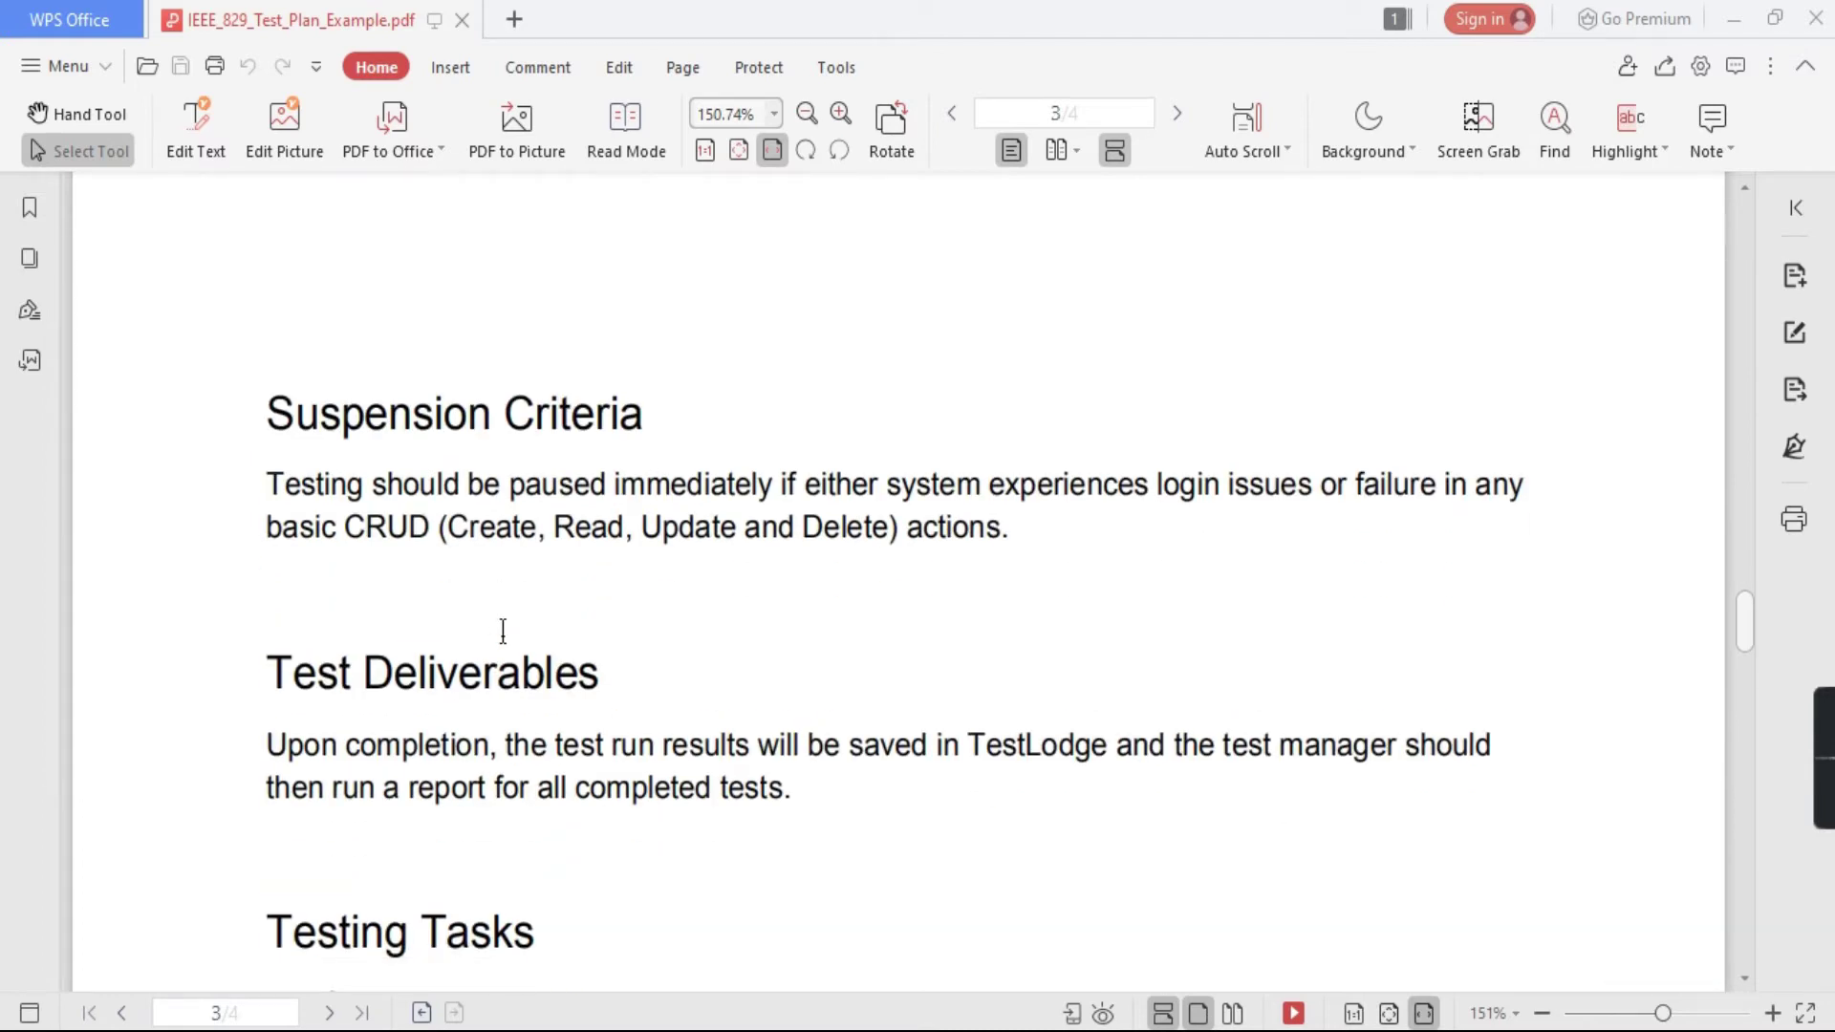
{"action": "scroll", "coordinate": [503, 630], "scroll_direction": "down", "scroll_amount": 6}
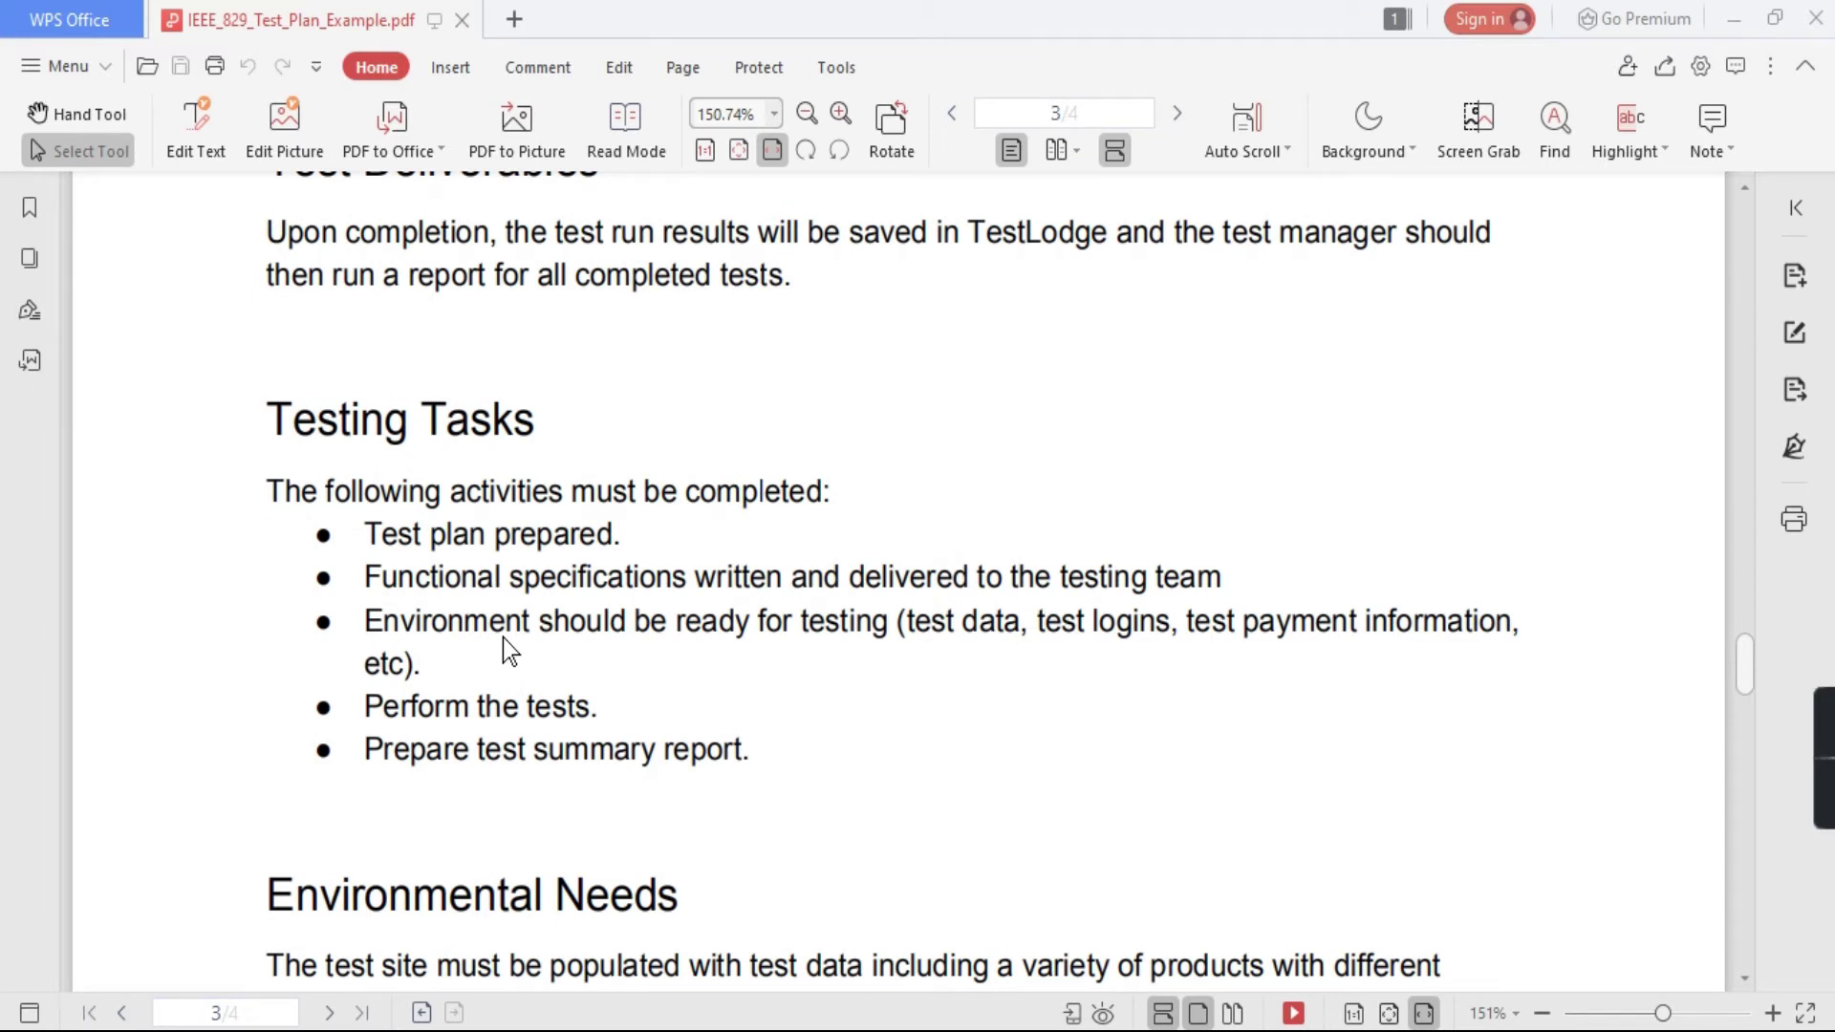
{"action": "scroll", "coordinate": [502, 638], "scroll_direction": "down", "scroll_amount": 7}
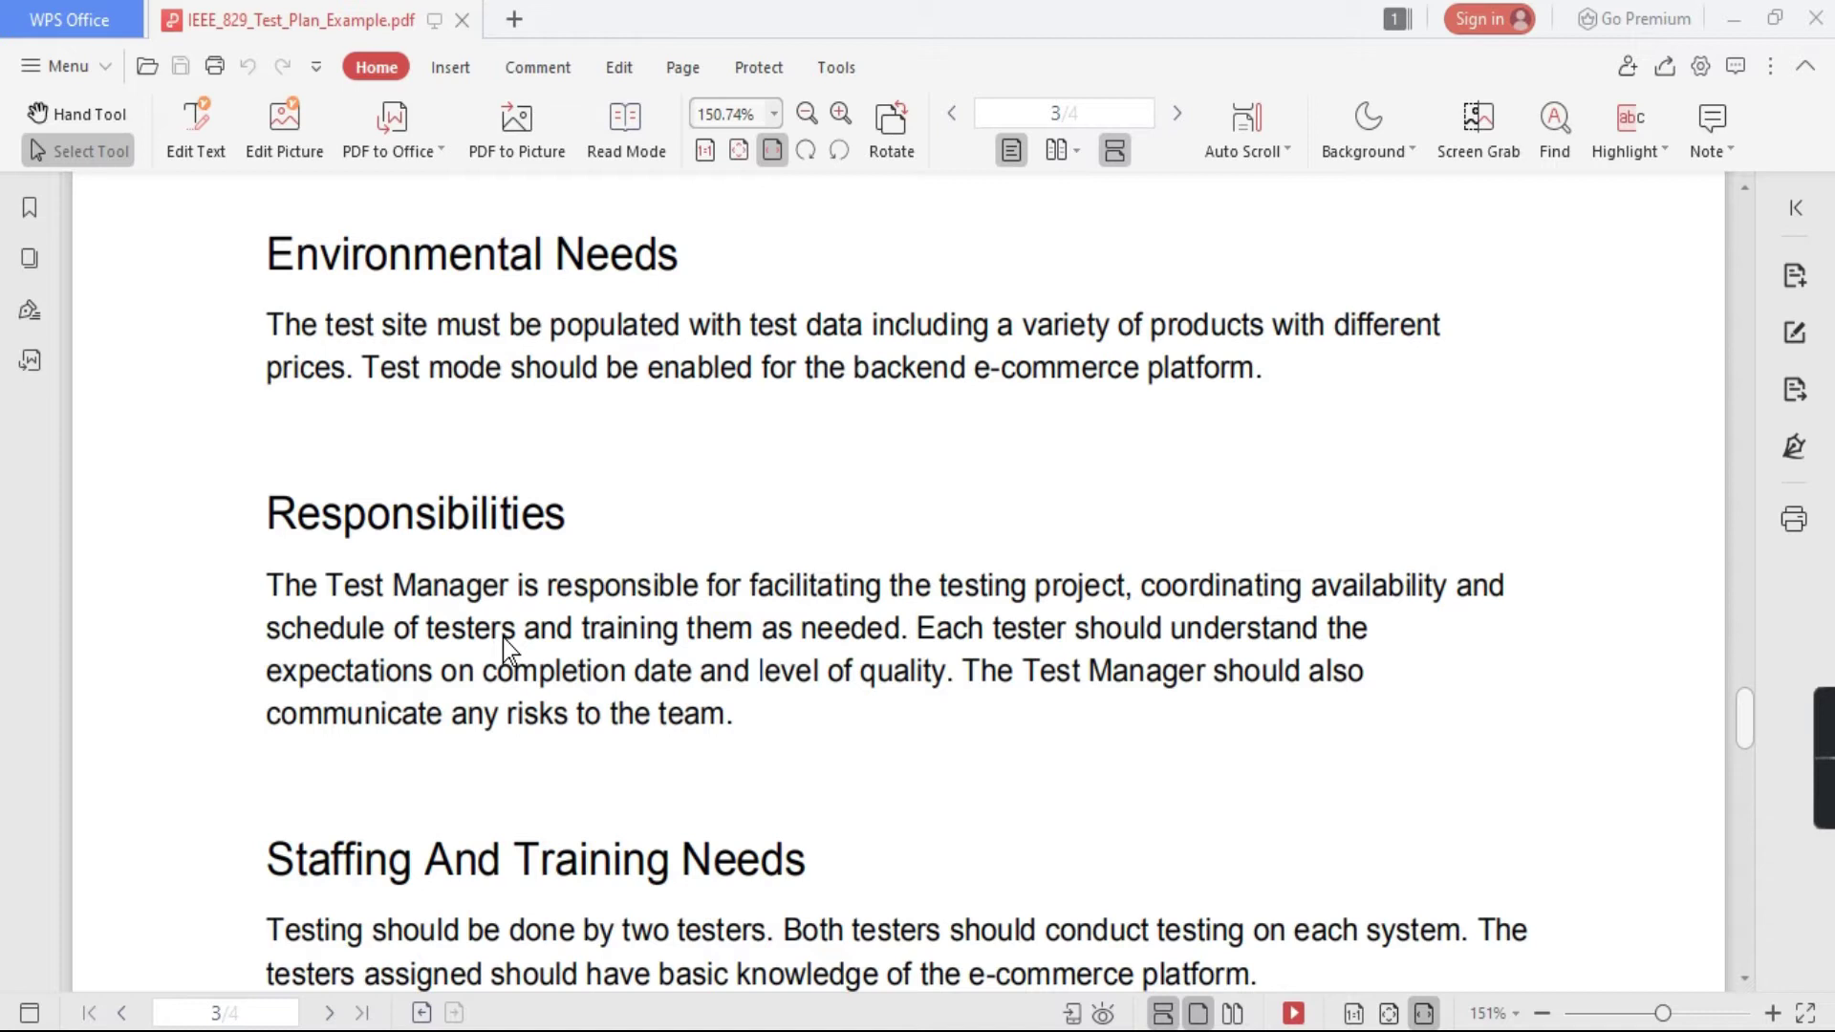
{"action": "scroll", "coordinate": [503, 638], "scroll_direction": "down", "scroll_amount": 3}
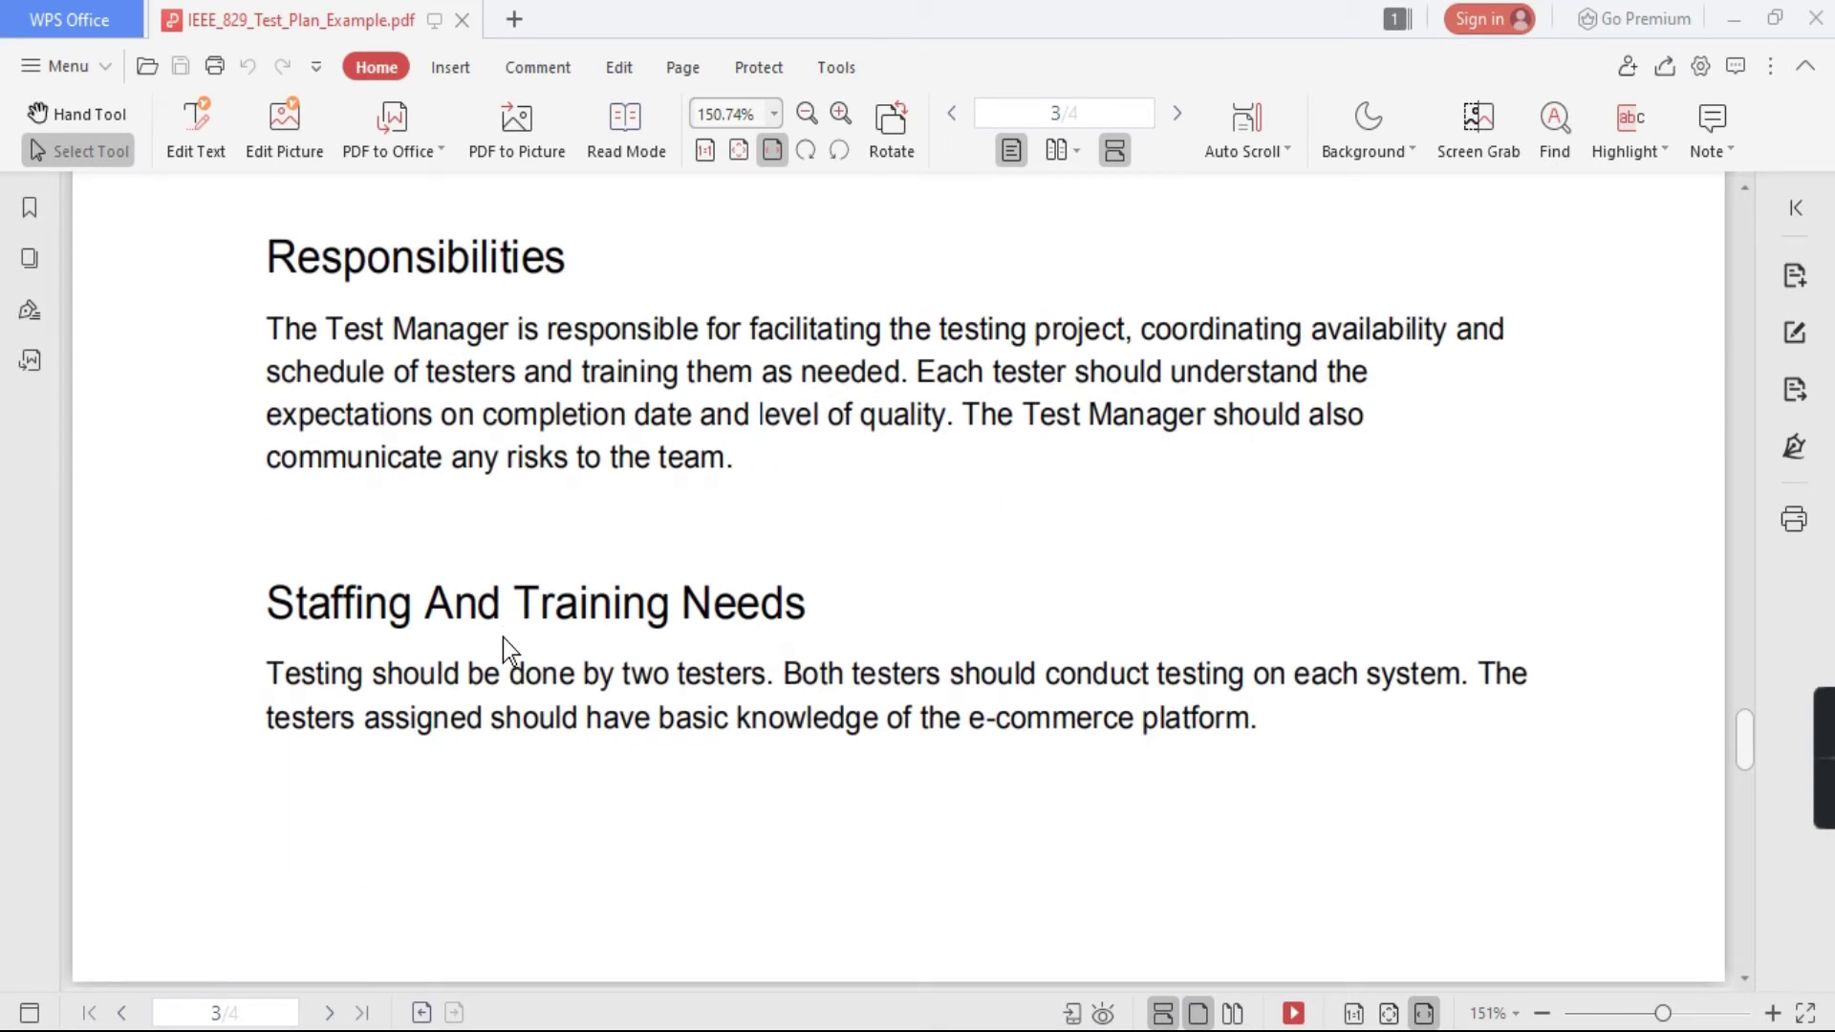
{"action": "scroll", "coordinate": [503, 638], "scroll_direction": "down", "scroll_amount": 3}
{"action": "scroll", "coordinate": [502, 639], "scroll_direction": "down", "scroll_amount": 6}
{"action": "scroll", "coordinate": [502, 638], "scroll_direction": "down", "scroll_amount": 3}
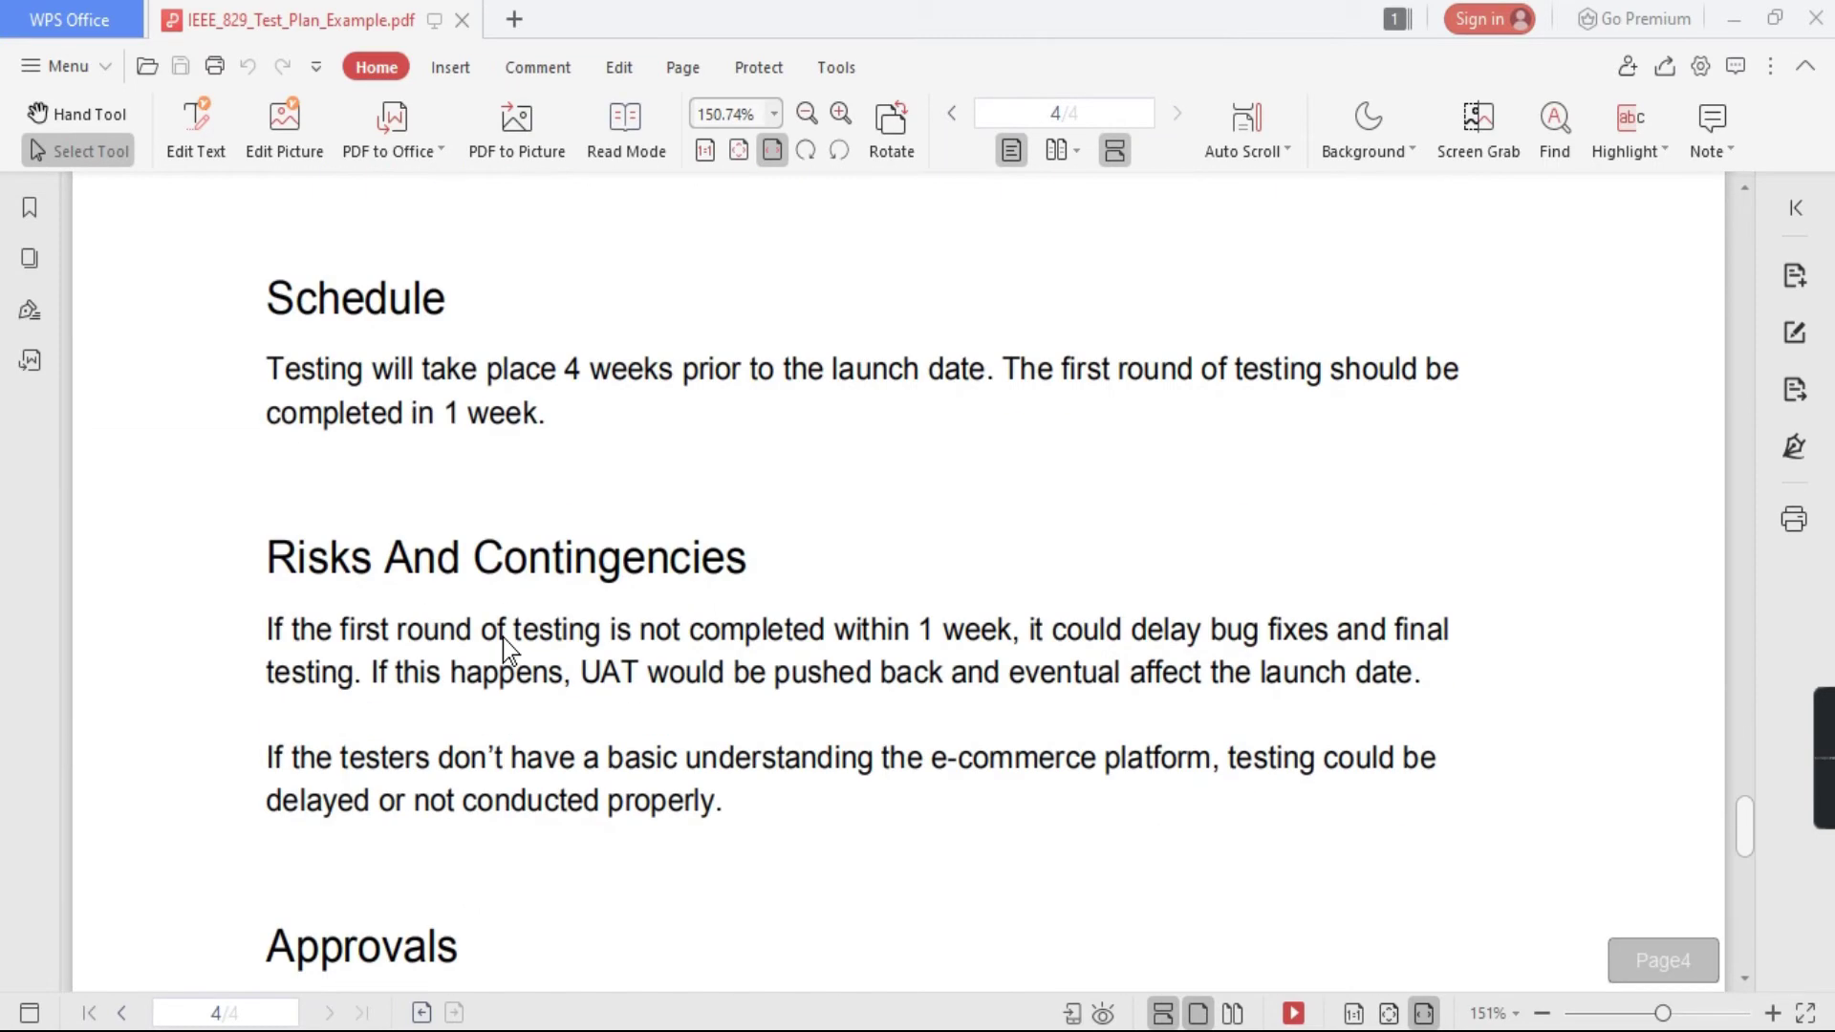
{"action": "scroll", "coordinate": [503, 638], "scroll_direction": "down", "scroll_amount": 2}
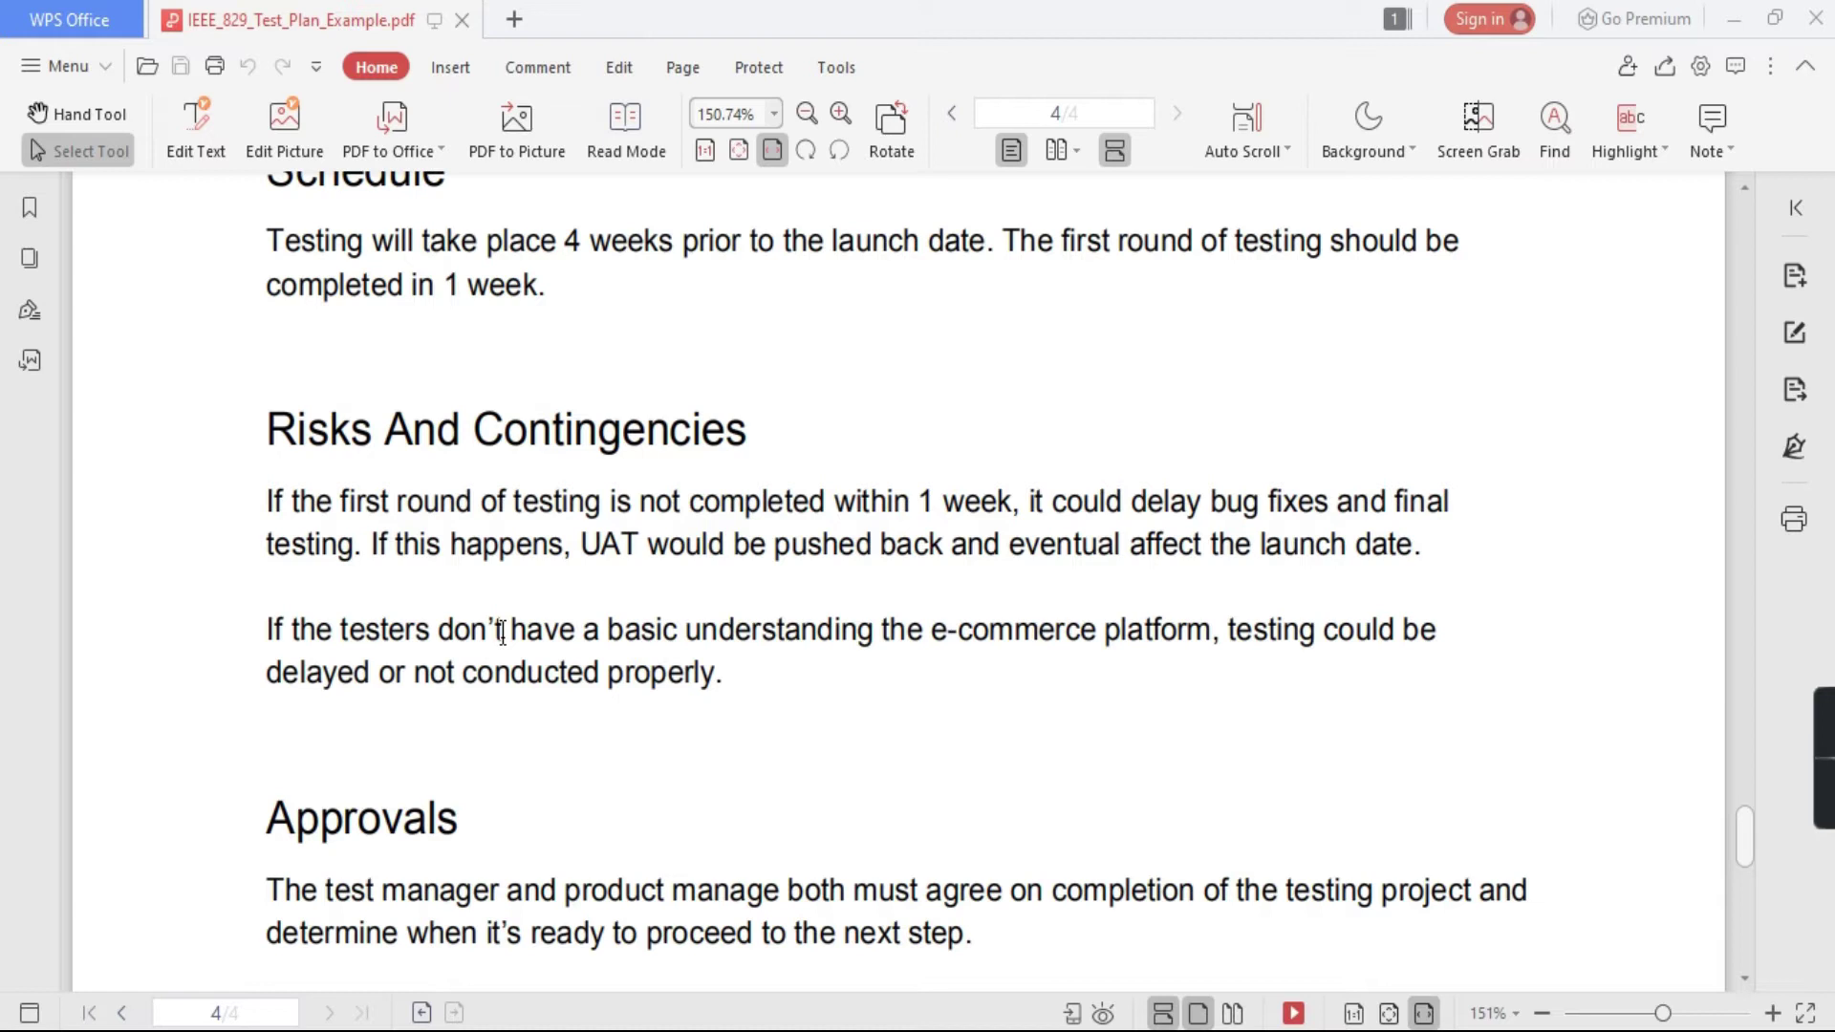
{"action": "scroll", "coordinate": [502, 633], "scroll_direction": "down", "scroll_amount": 10}
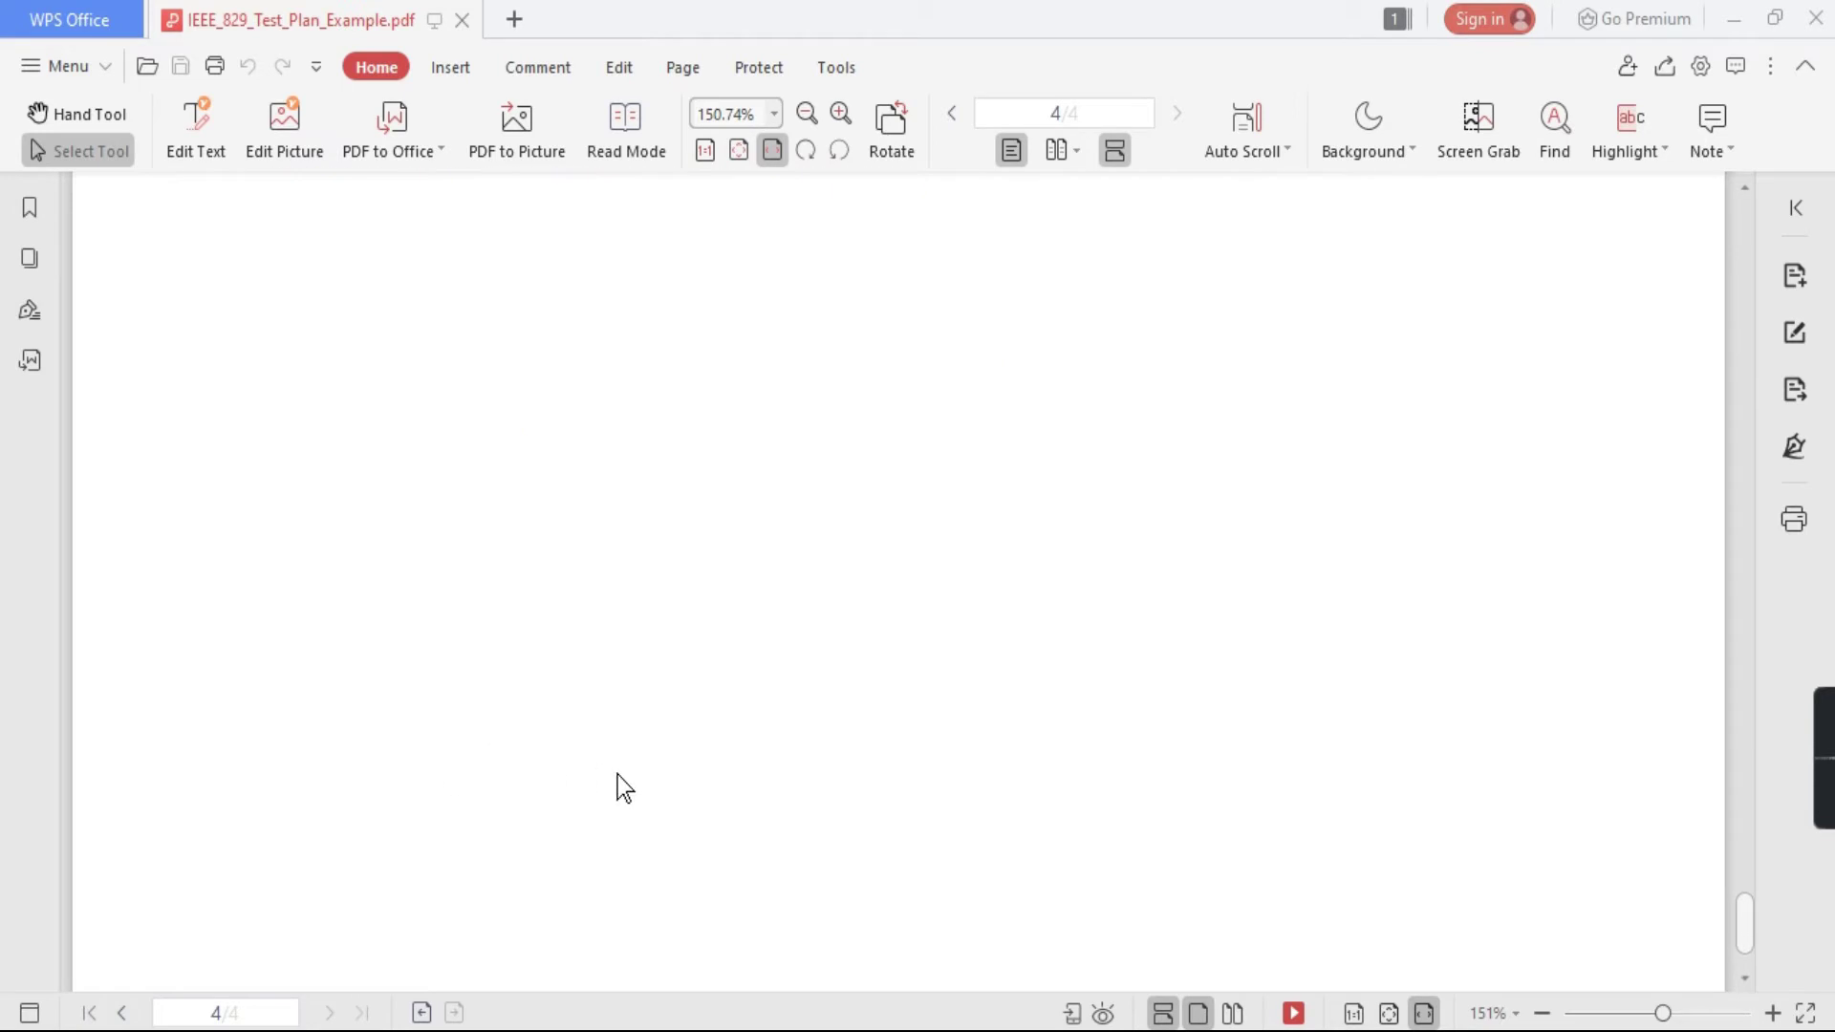
{"action": "scroll", "coordinate": [617, 776], "scroll_direction": "up", "scroll_amount": 15}
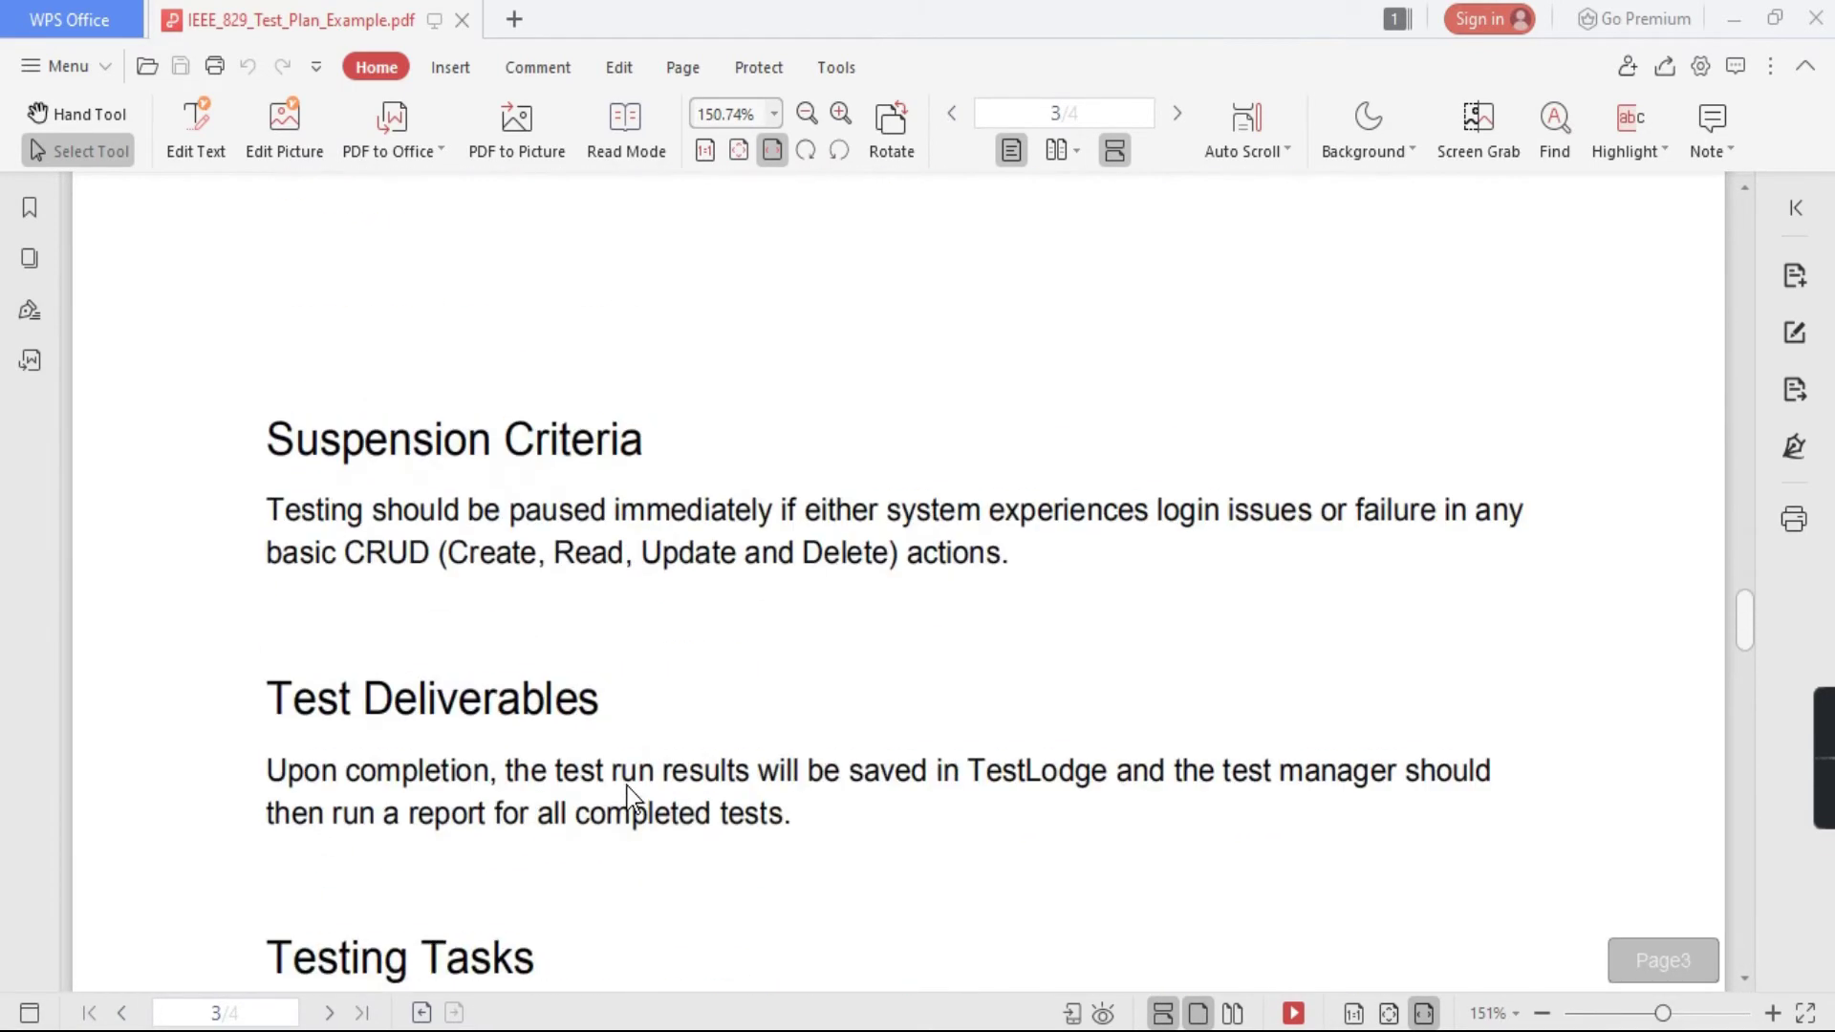
{"action": "scroll", "coordinate": [634, 799], "scroll_direction": "up", "scroll_amount": 15}
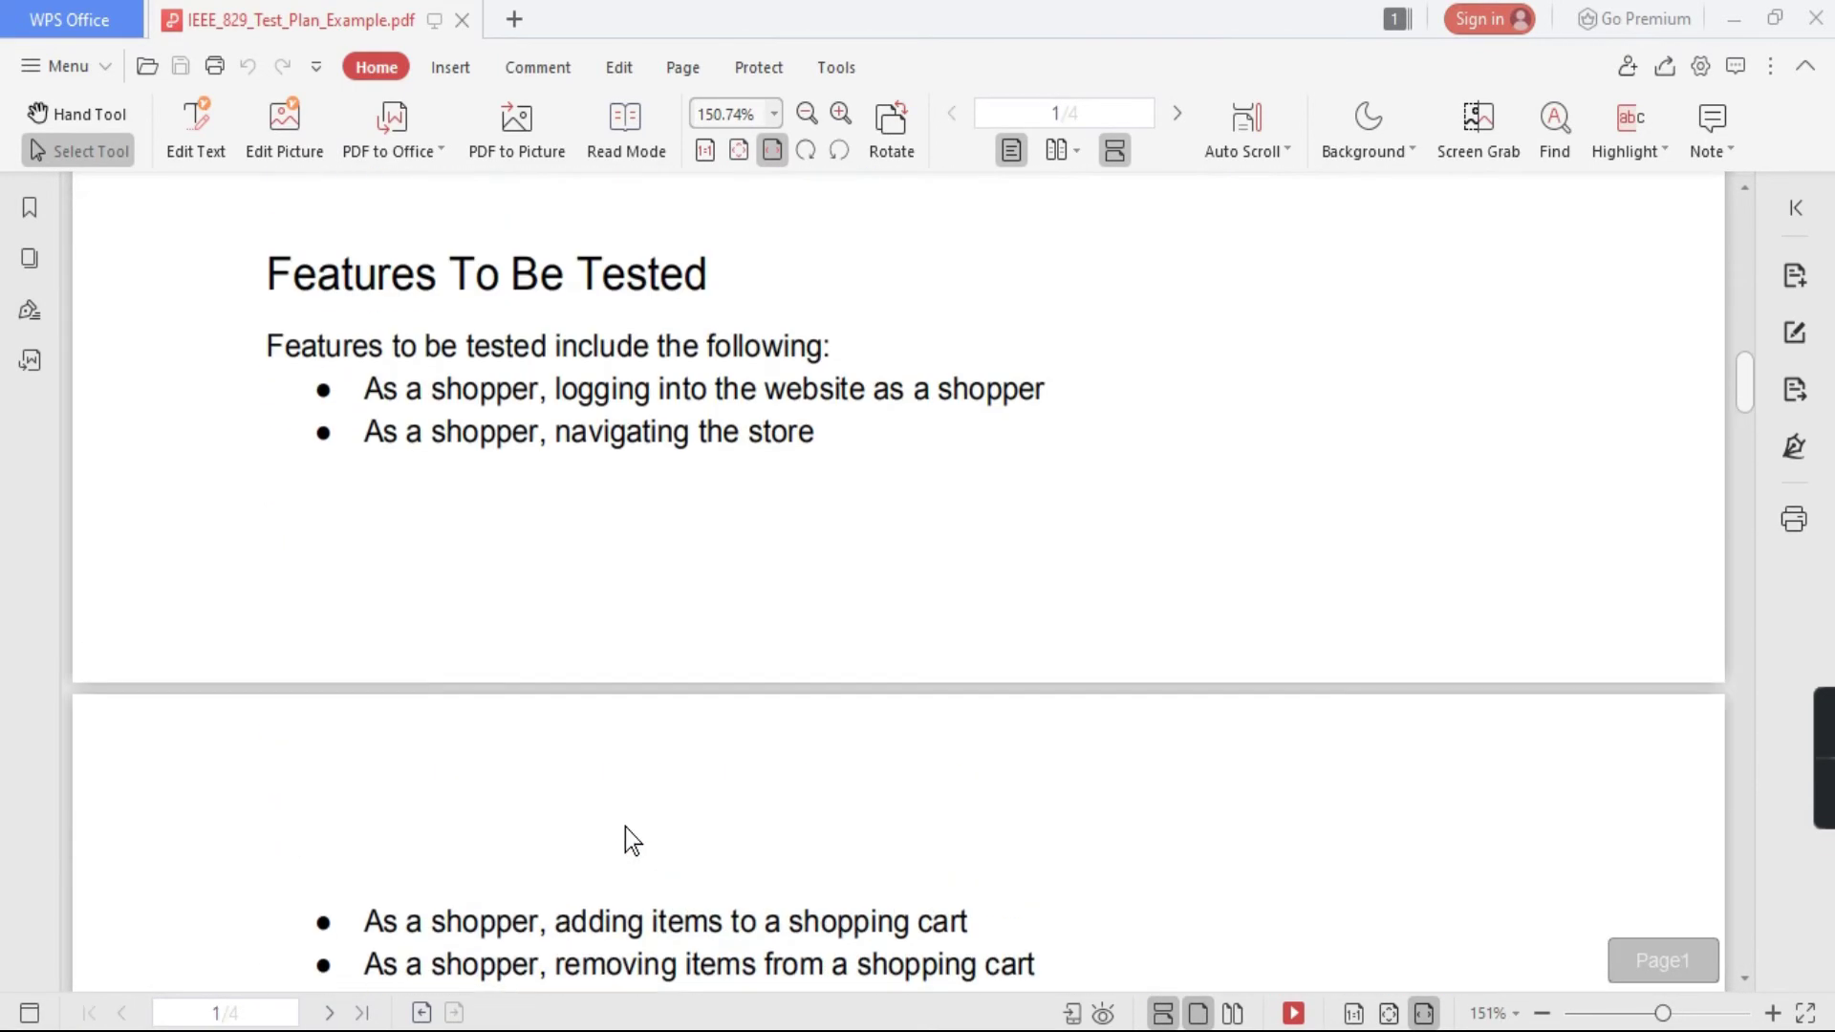
{"action": "scroll", "coordinate": [625, 829], "scroll_direction": "up", "scroll_amount": 2}
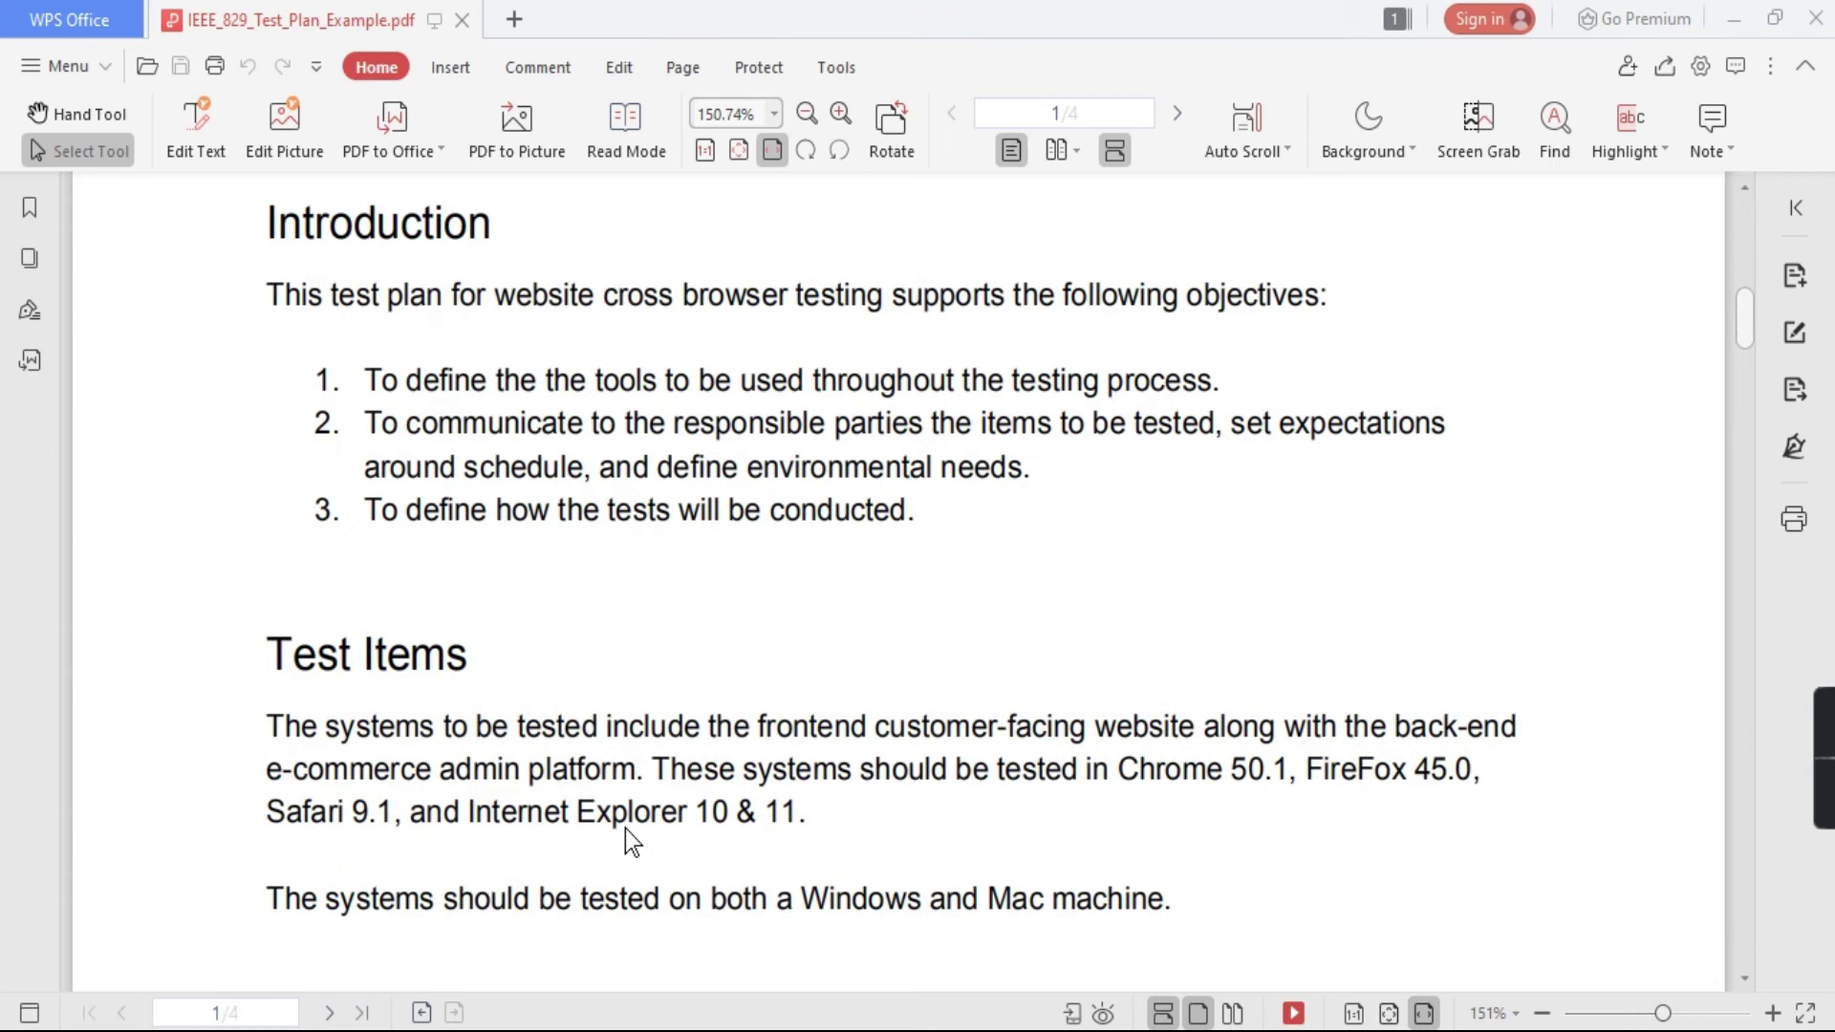
{"action": "scroll", "coordinate": [625, 829], "scroll_direction": "up", "scroll_amount": 10}
{"action": "scroll", "coordinate": [625, 828], "scroll_direction": "down", "scroll_amount": 14}
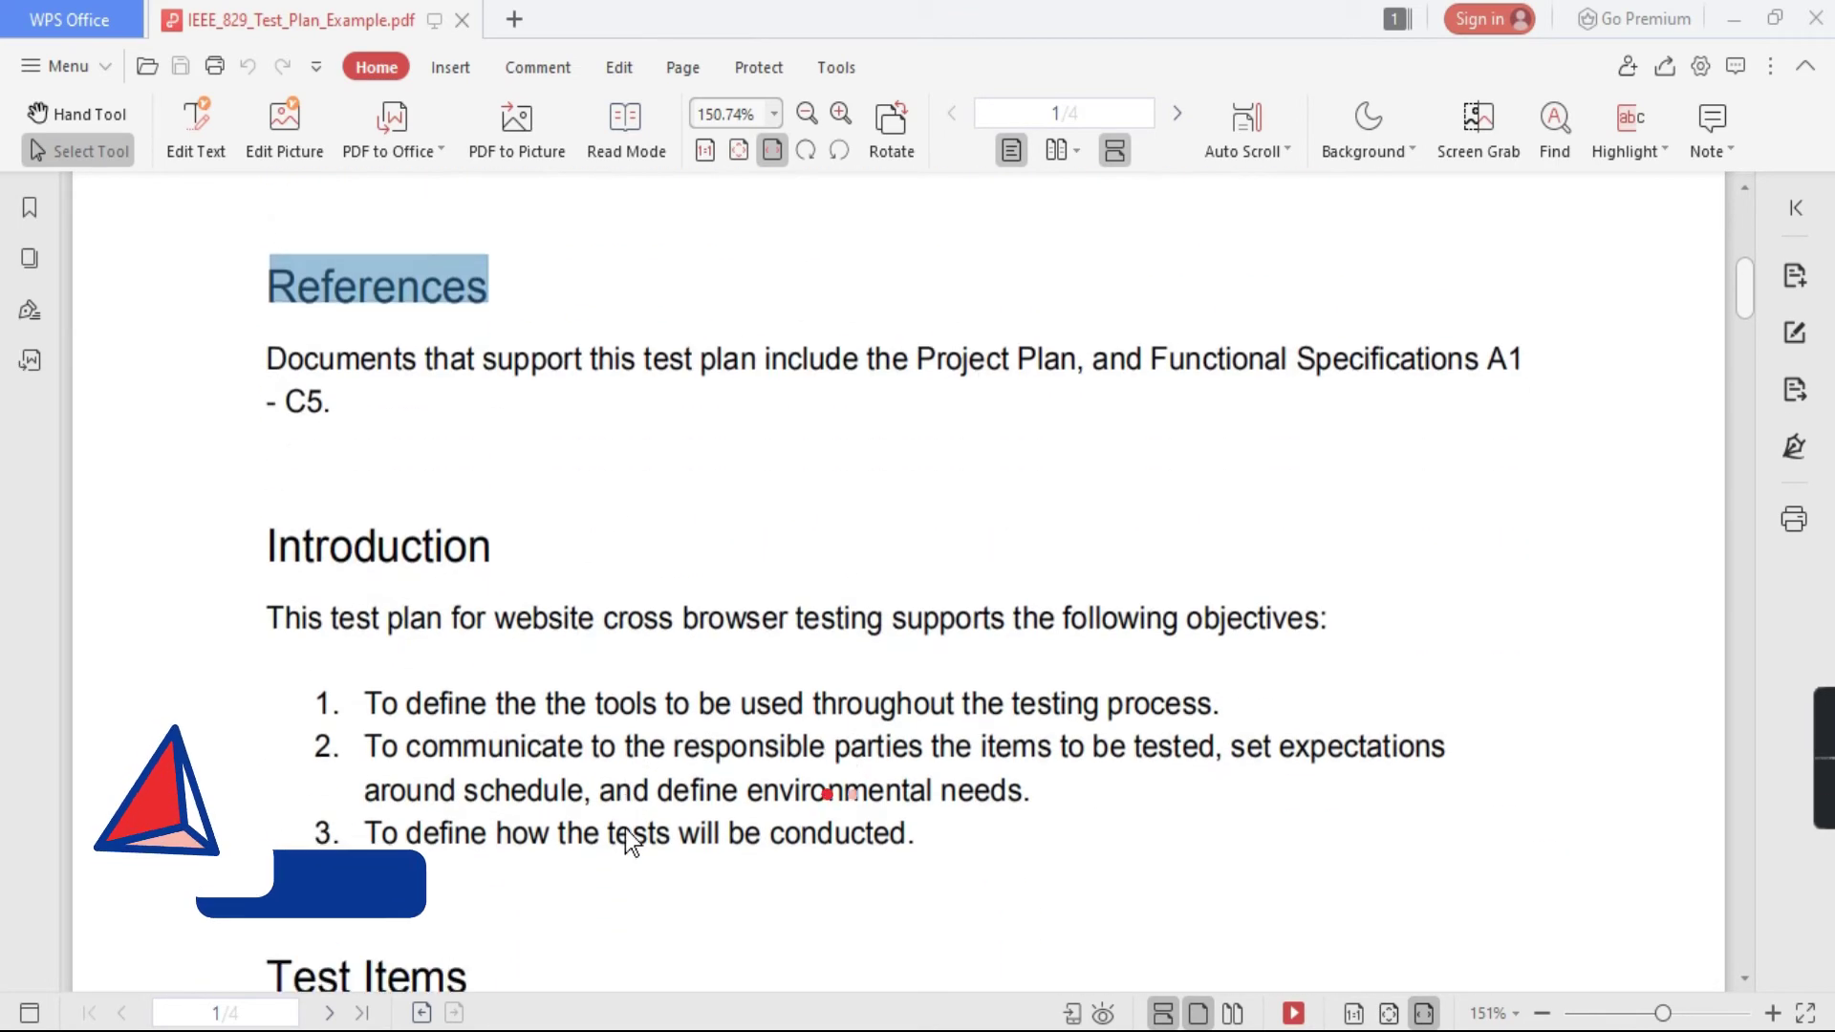
Minimize the PDF, log in to TestLodge in Edge, and open the Retail Application Project
{"action": "left_click", "coordinate": [1732, 19]}
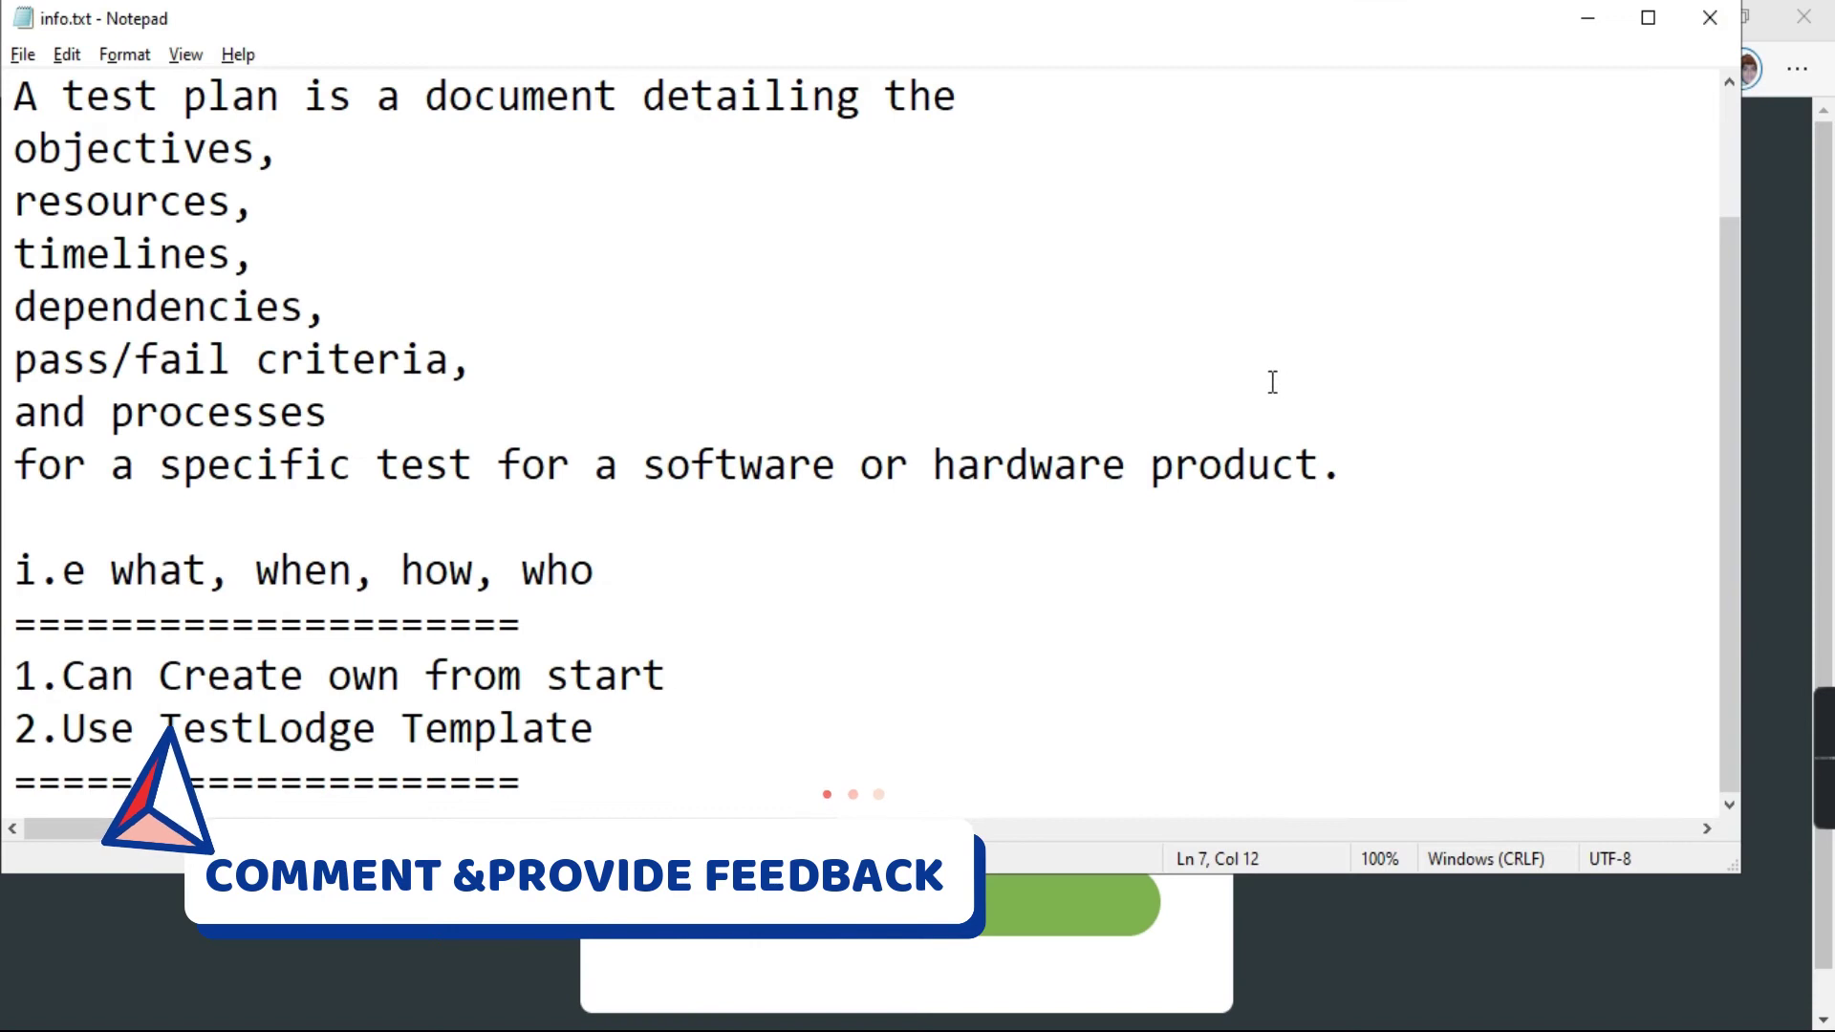
{"action": "key", "text": "alt+Tab"}
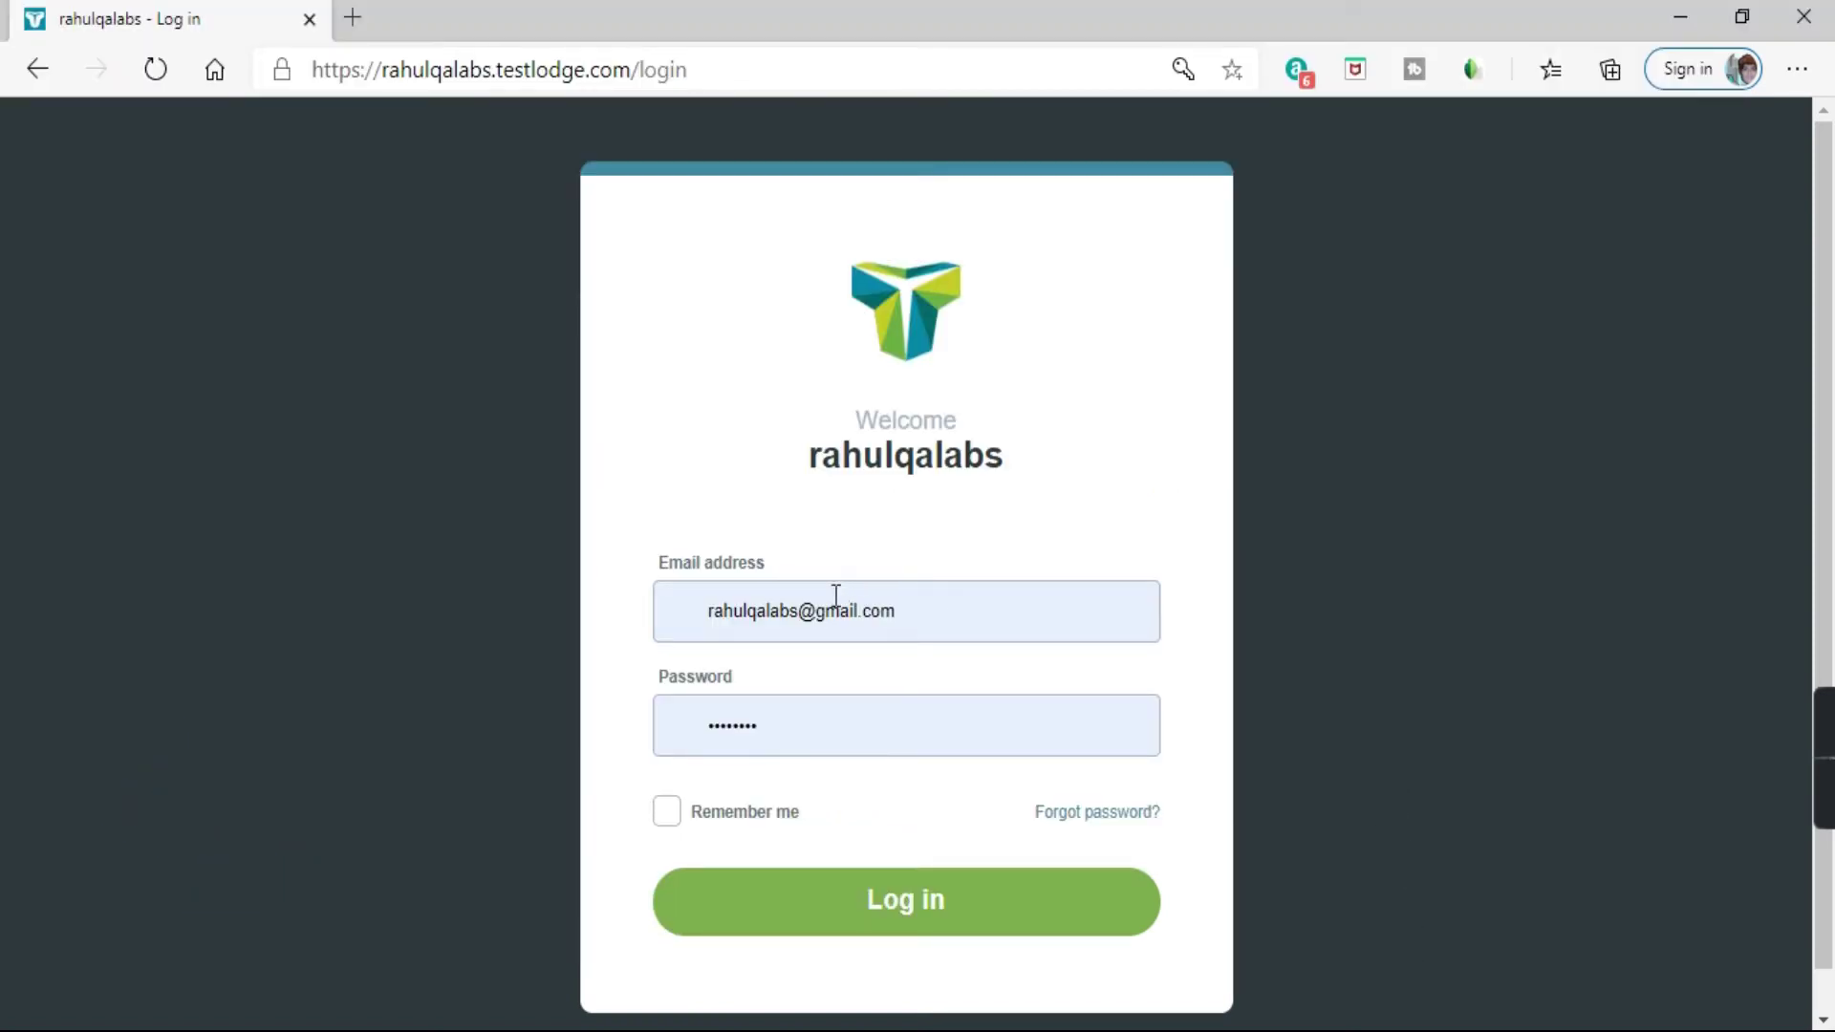
{"action": "left_click", "coordinate": [899, 934]}
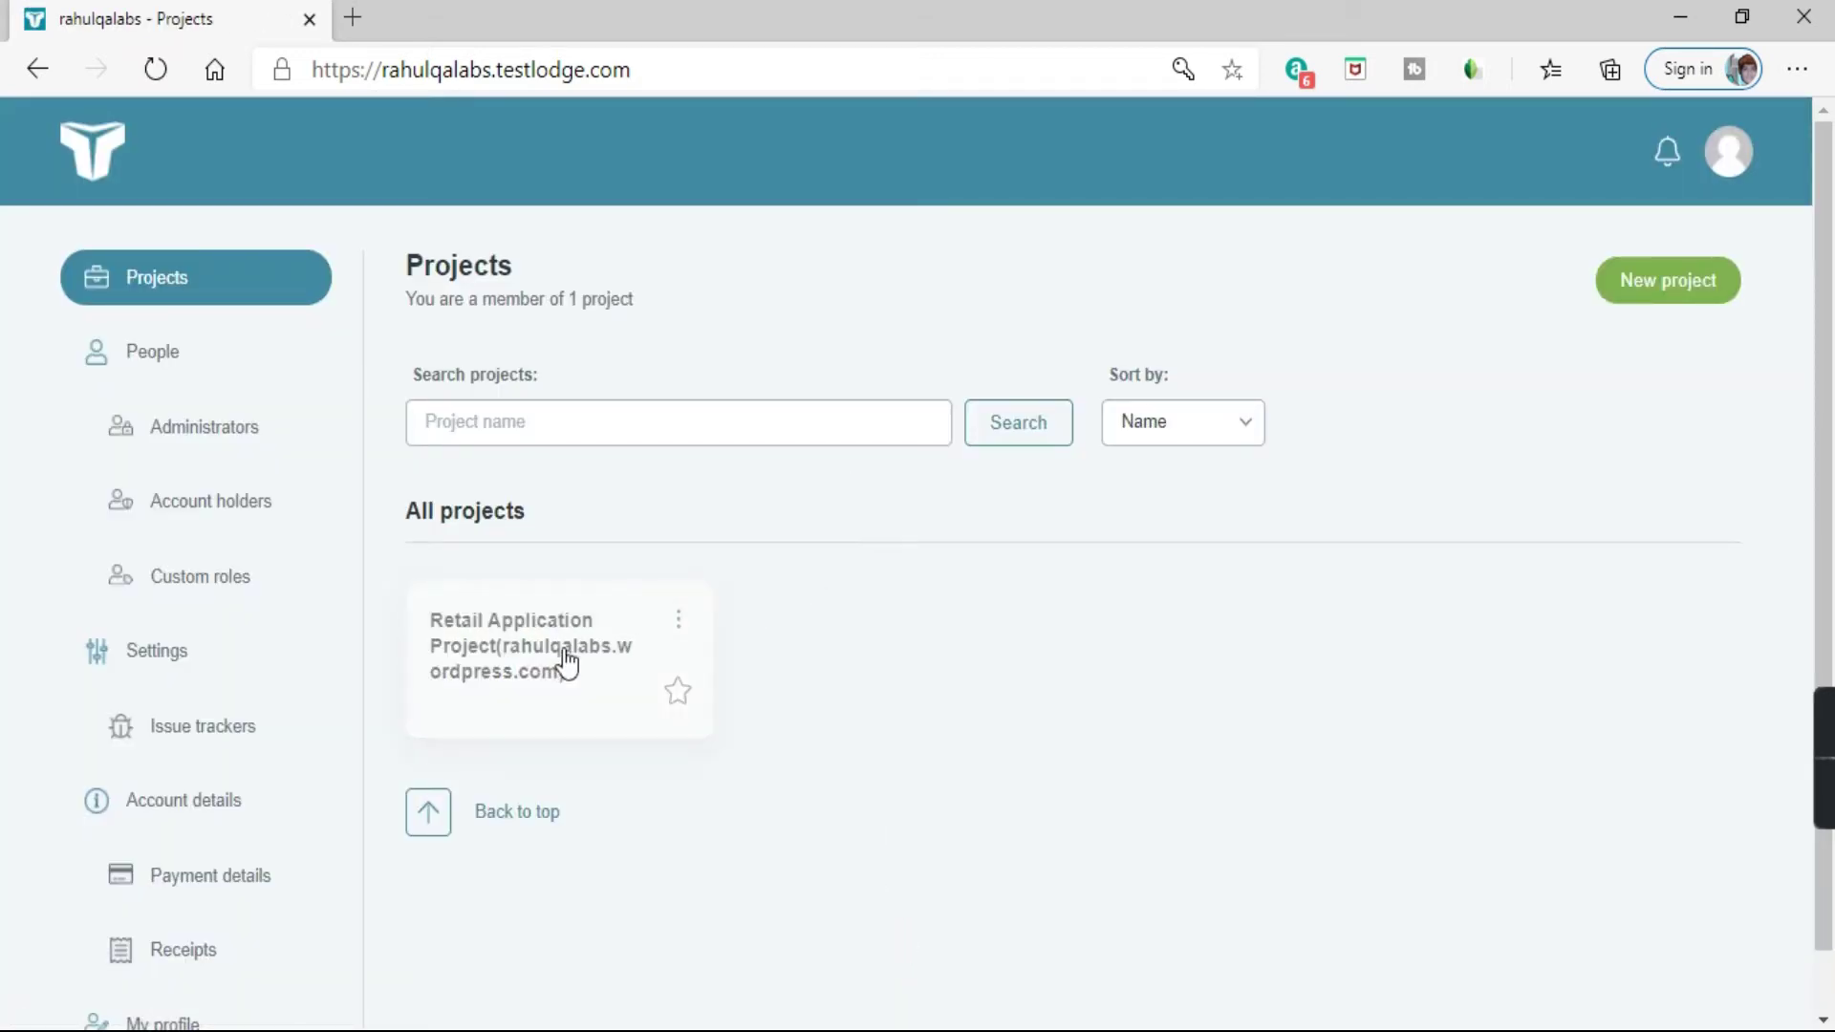
{"action": "left_click", "coordinate": [507, 655]}
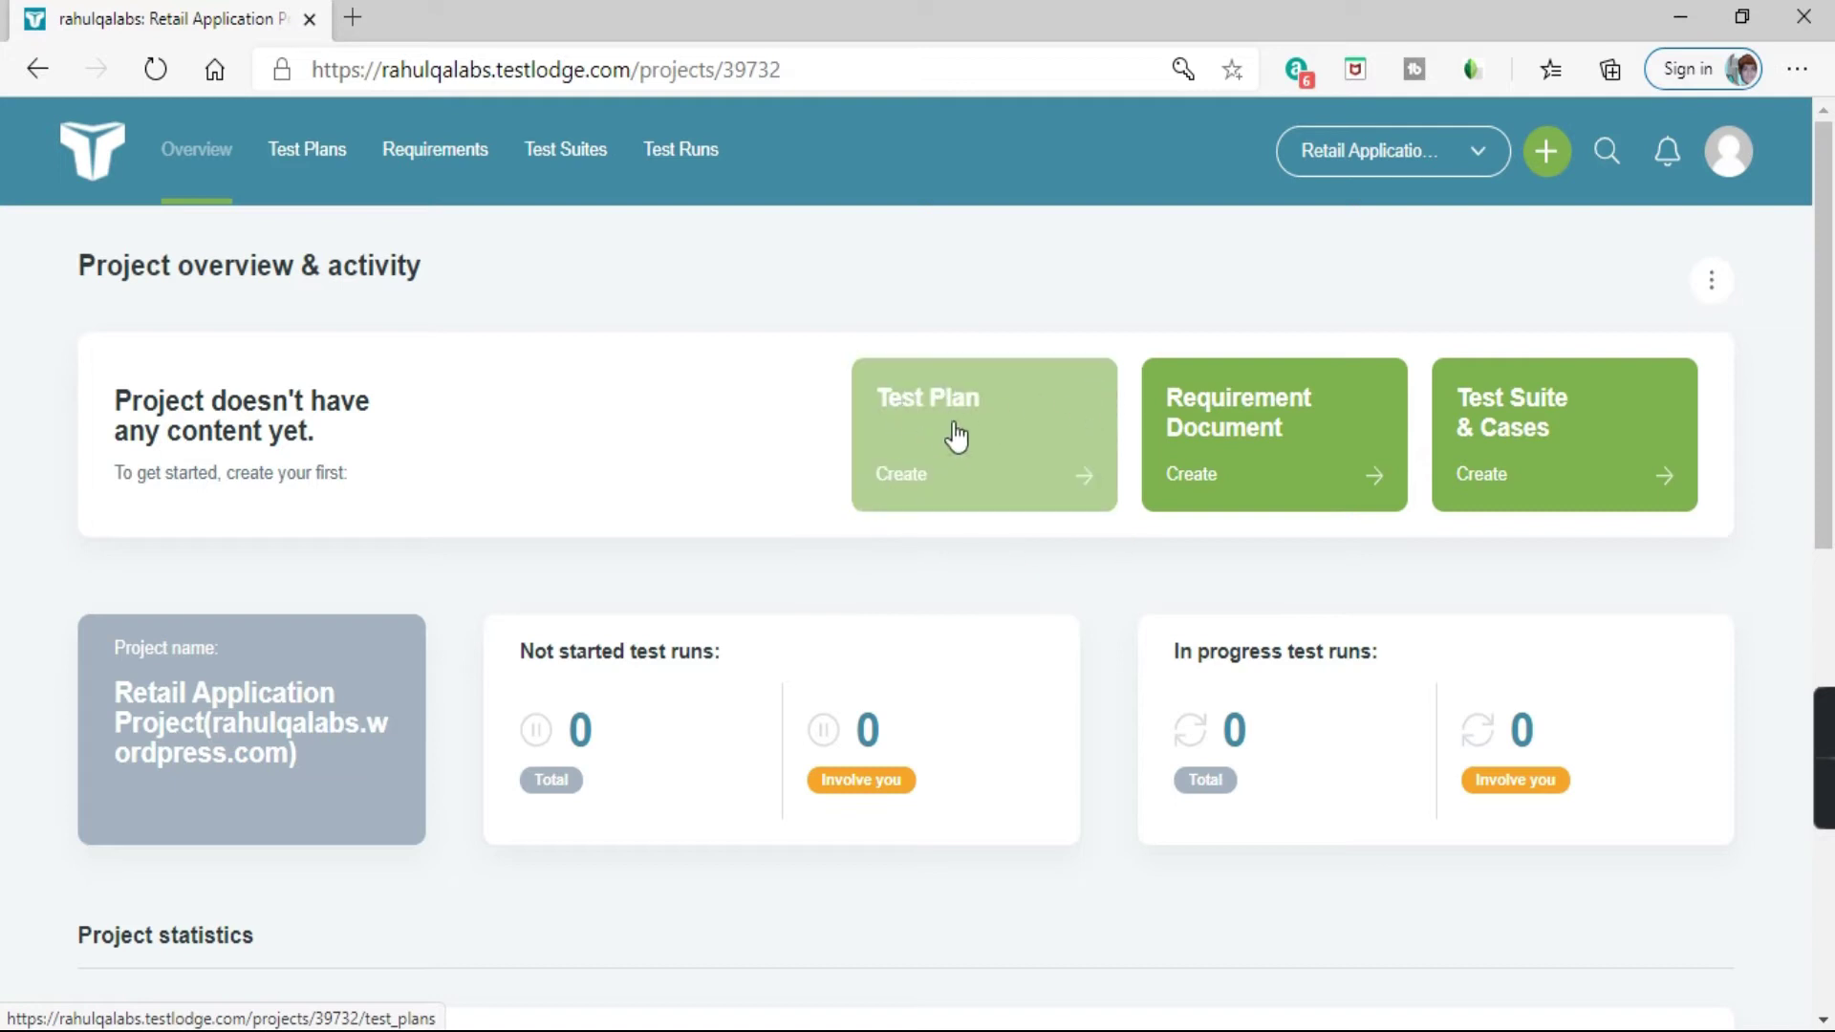
{"action": "left_click", "coordinate": [927, 487]}
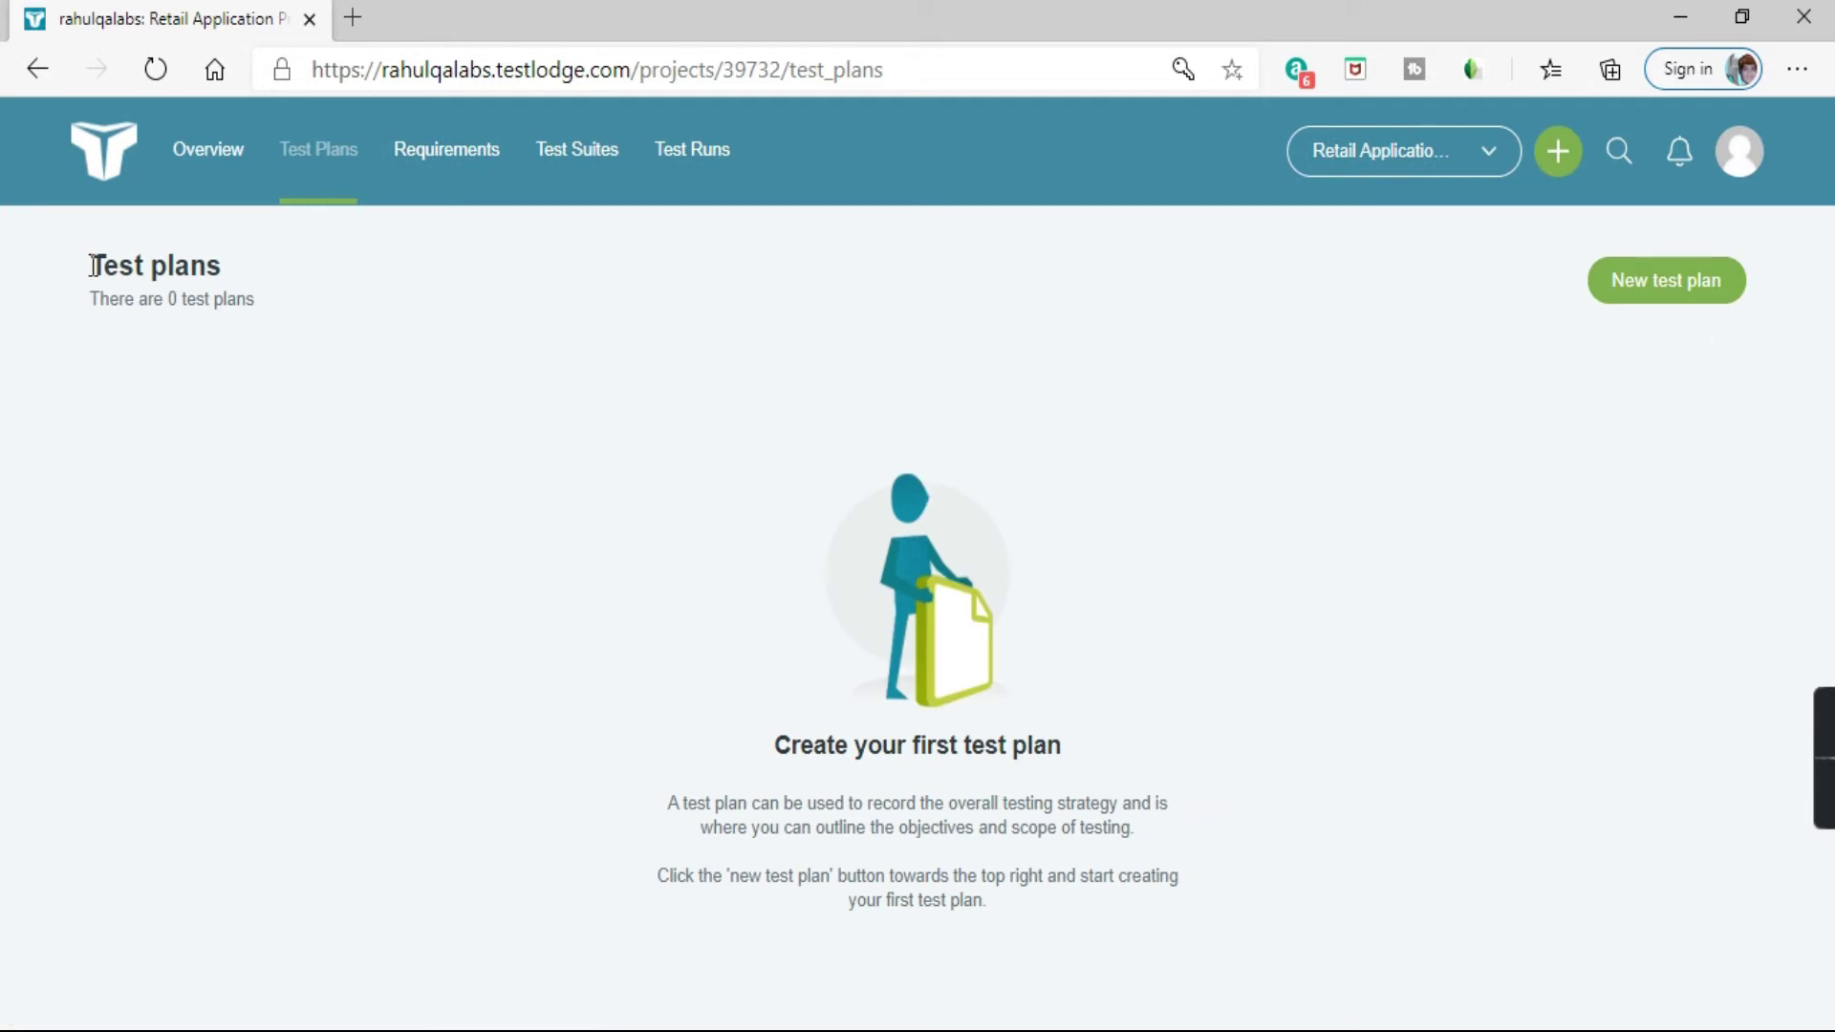
{"action": "left_click_drag", "start_coordinate": [90, 266], "coordinate": [280, 256]}
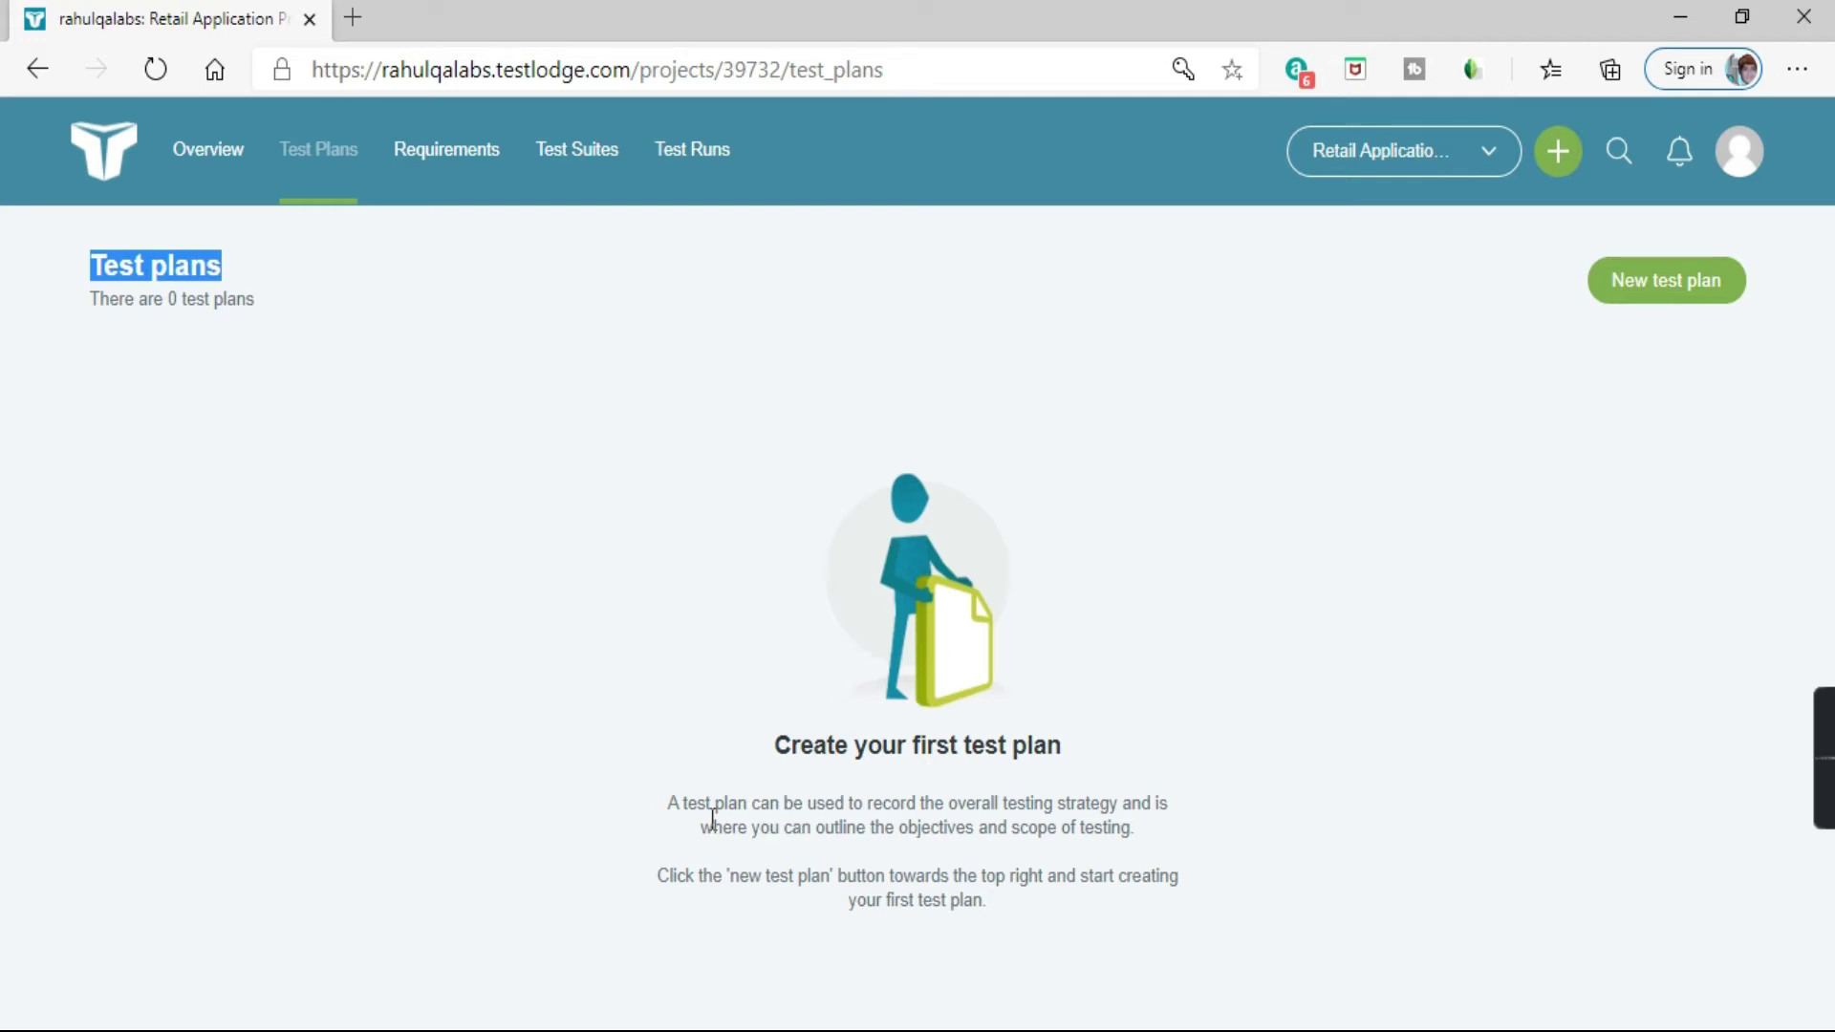
{"action": "left_click_drag", "start_coordinate": [669, 805], "coordinate": [748, 798]}
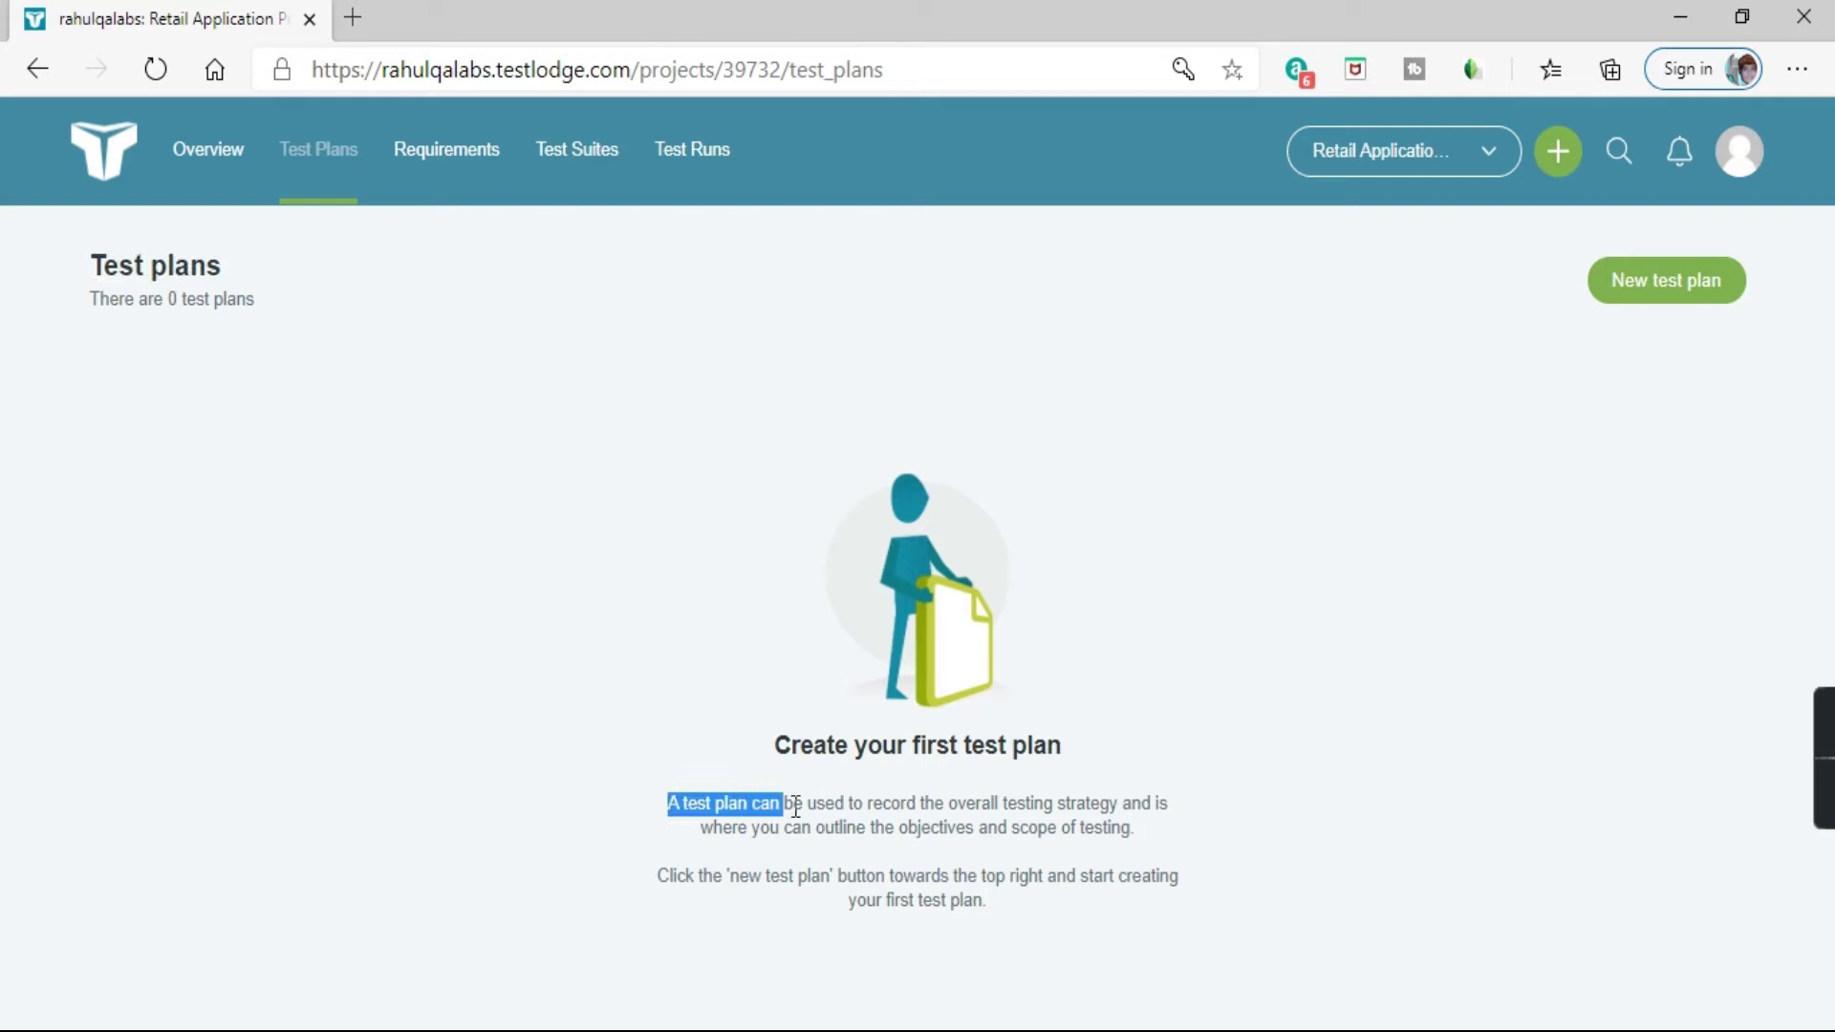
{"action": "left_click_drag", "start_coordinate": [795, 808], "coordinate": [1178, 837]}
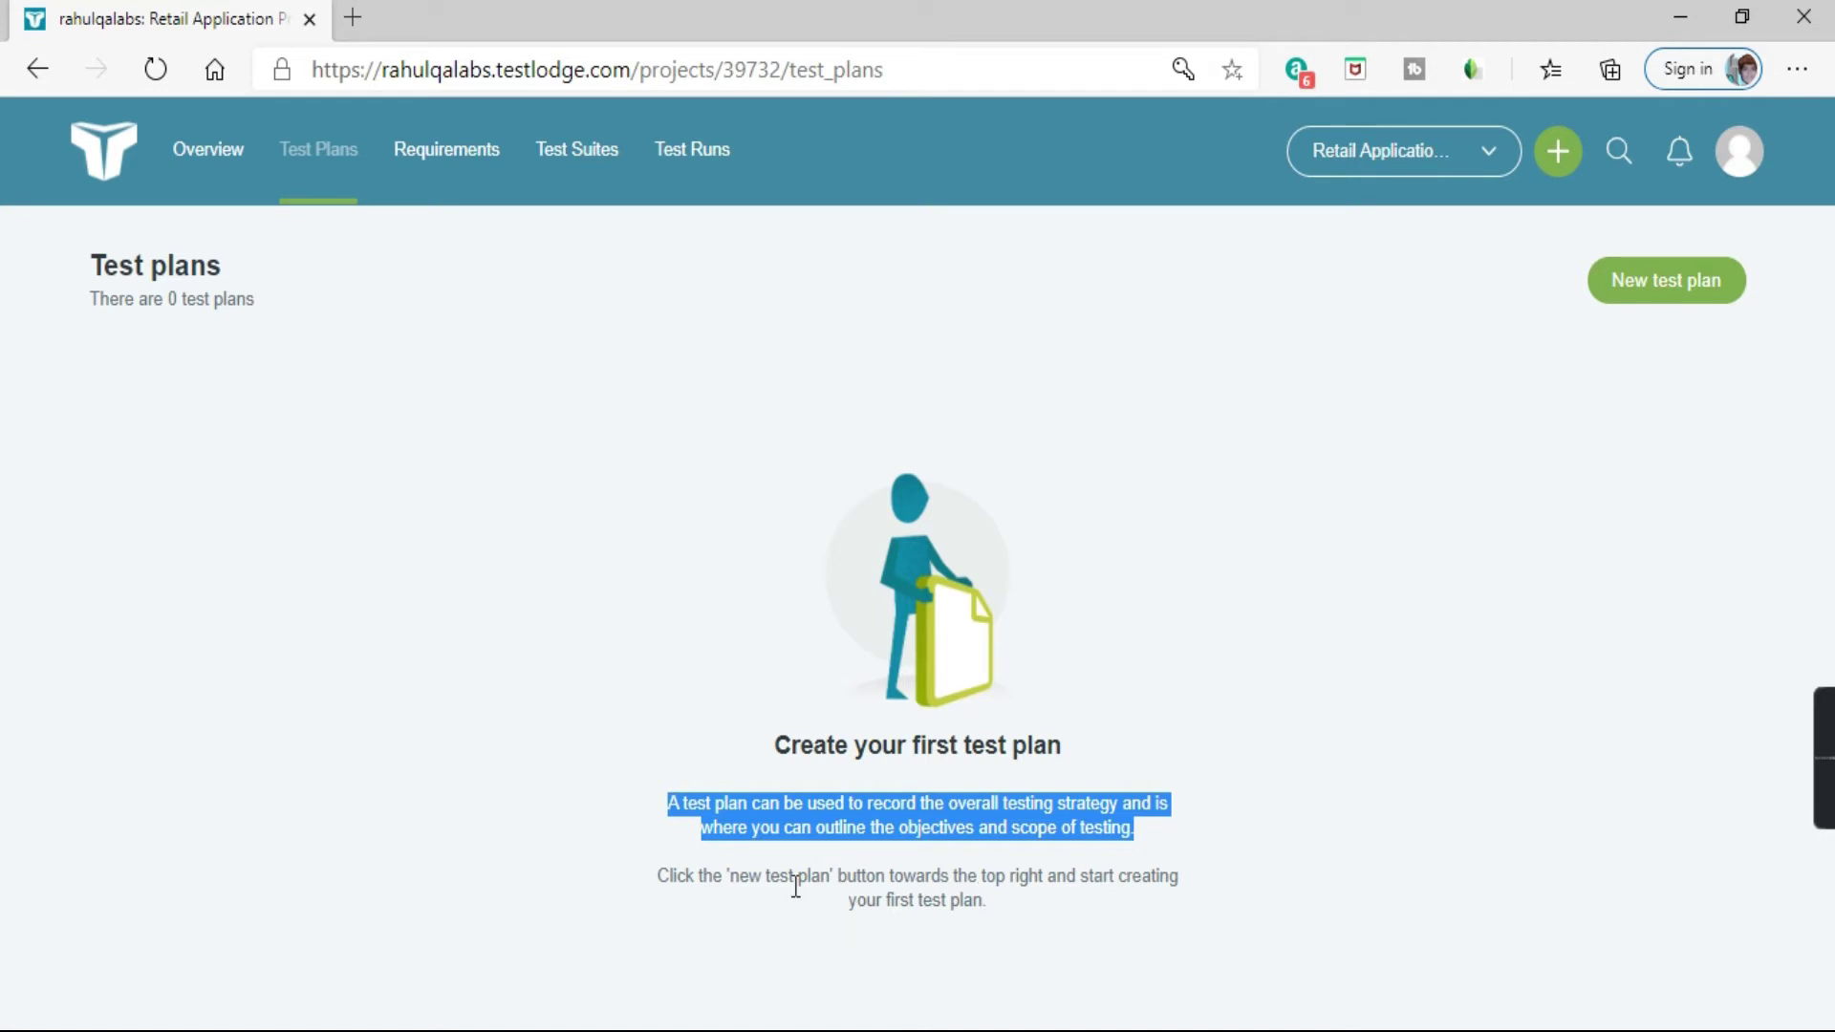
{"action": "left_click", "coordinate": [1232, 748]}
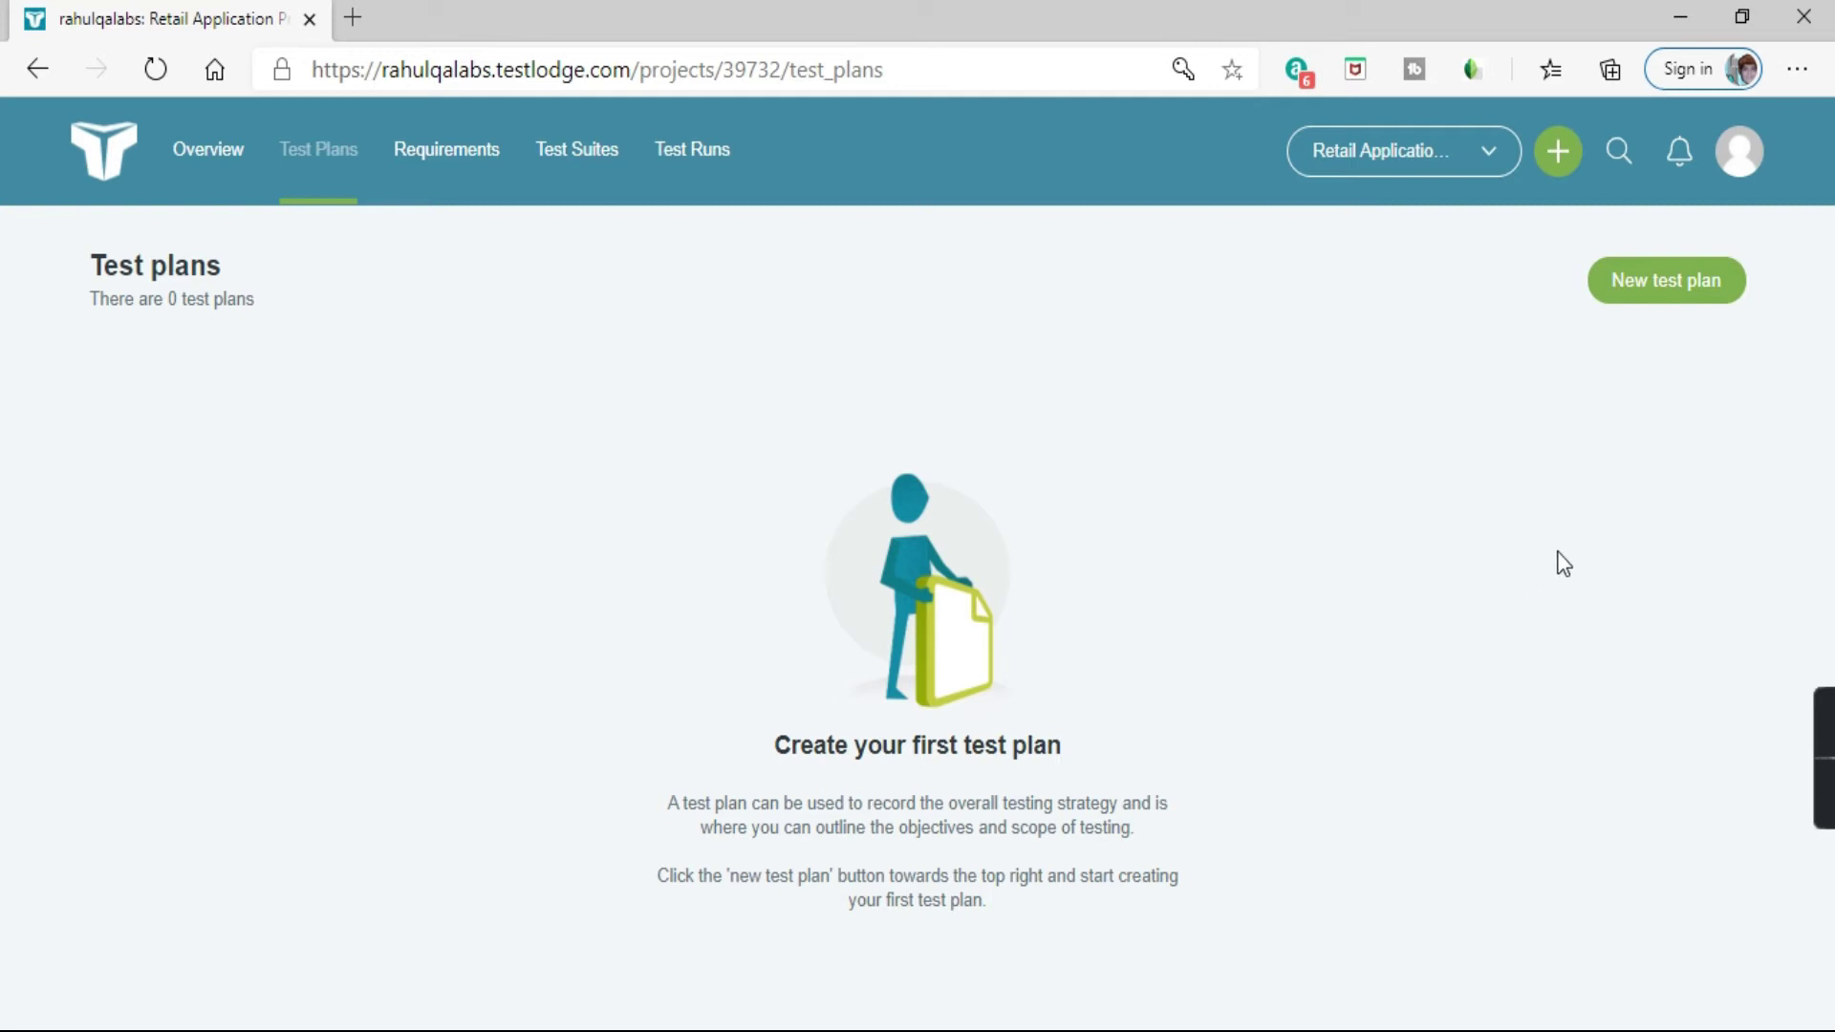
Add a new test plan named 'Retail Application Test Plan V0.1', keeping the Template type
{"action": "left_click", "coordinate": [1671, 284]}
{"action": "left_click", "coordinate": [346, 514]}
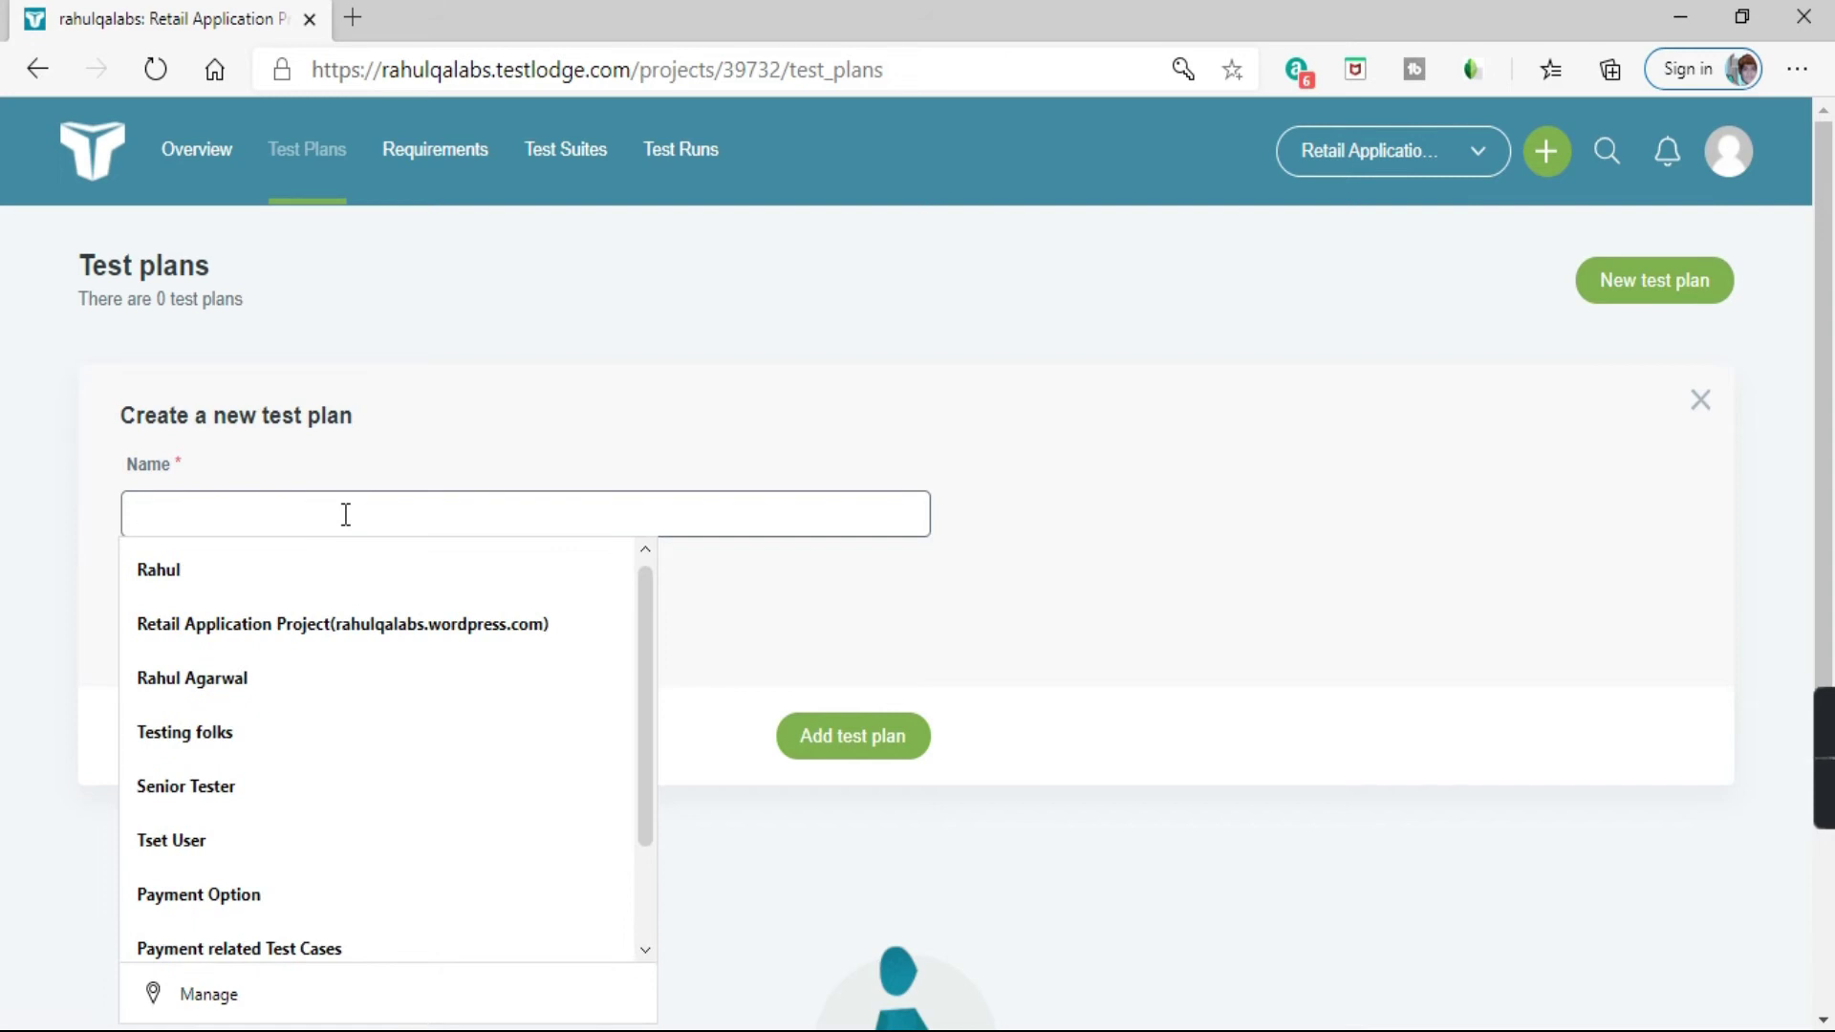
{"action": "type", "text": "Ret"}
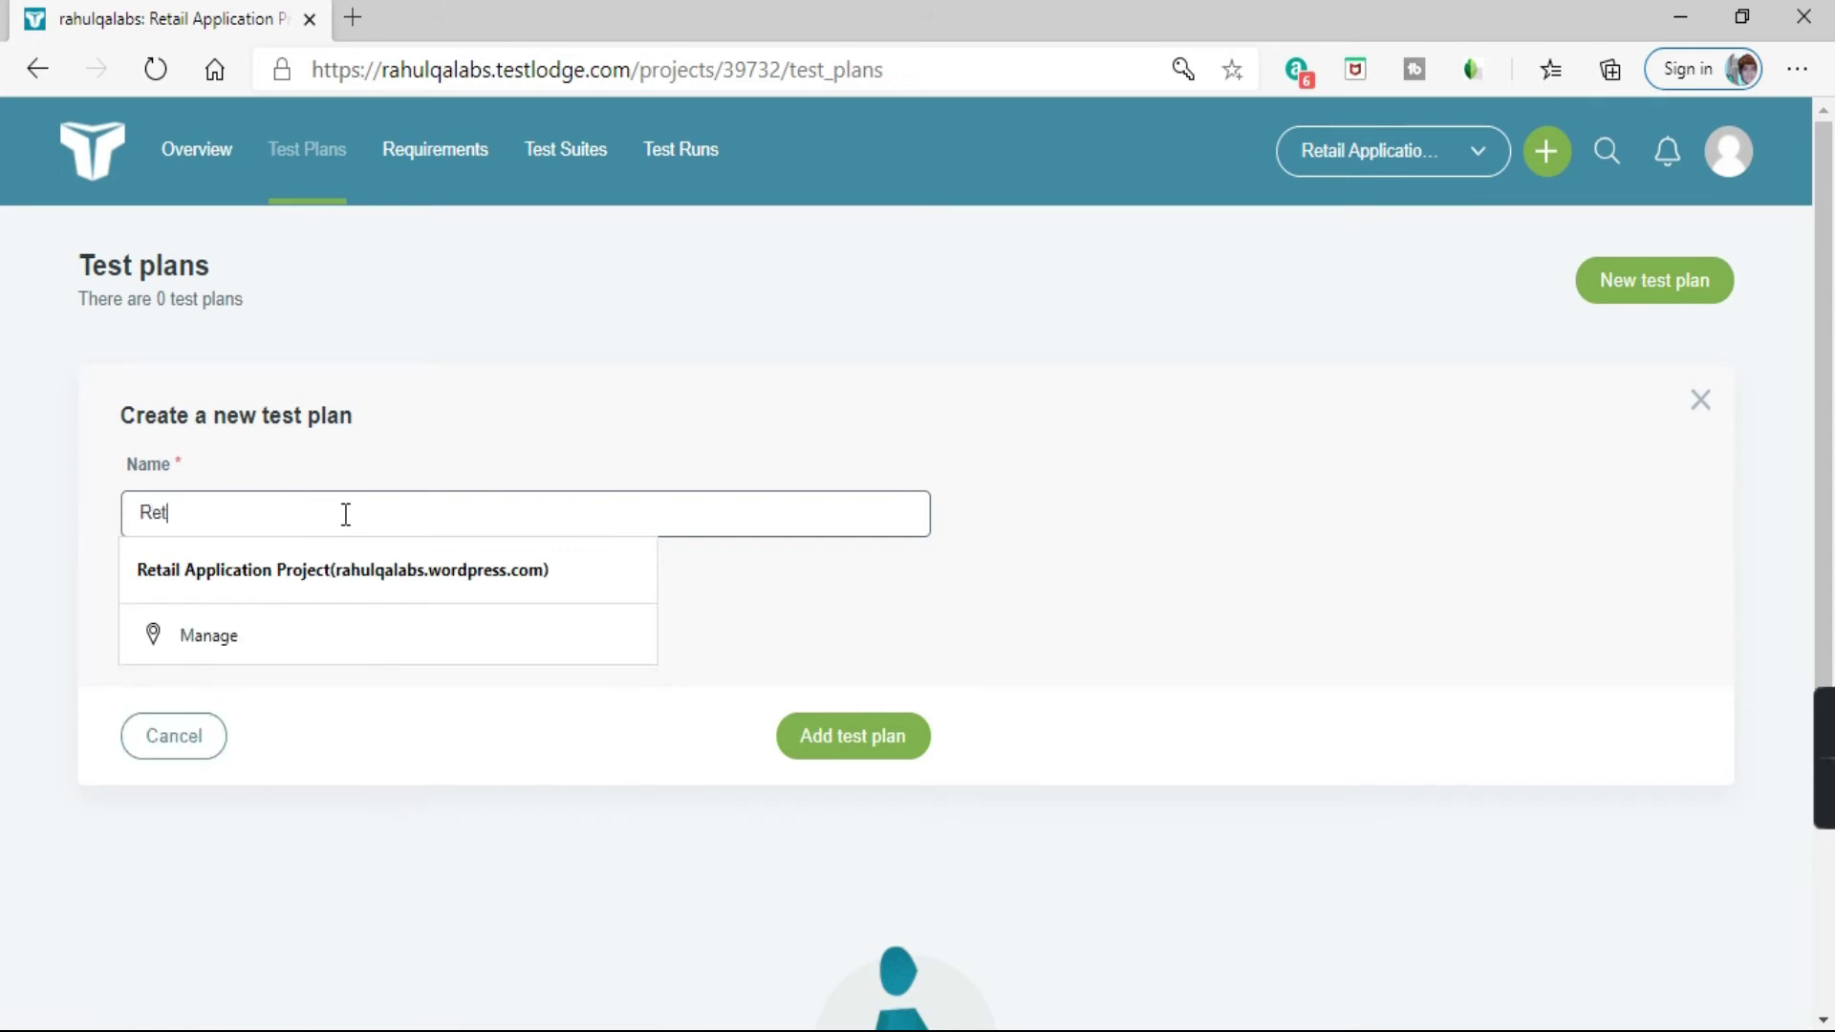
{"action": "type", "text": "ail Application Test"}
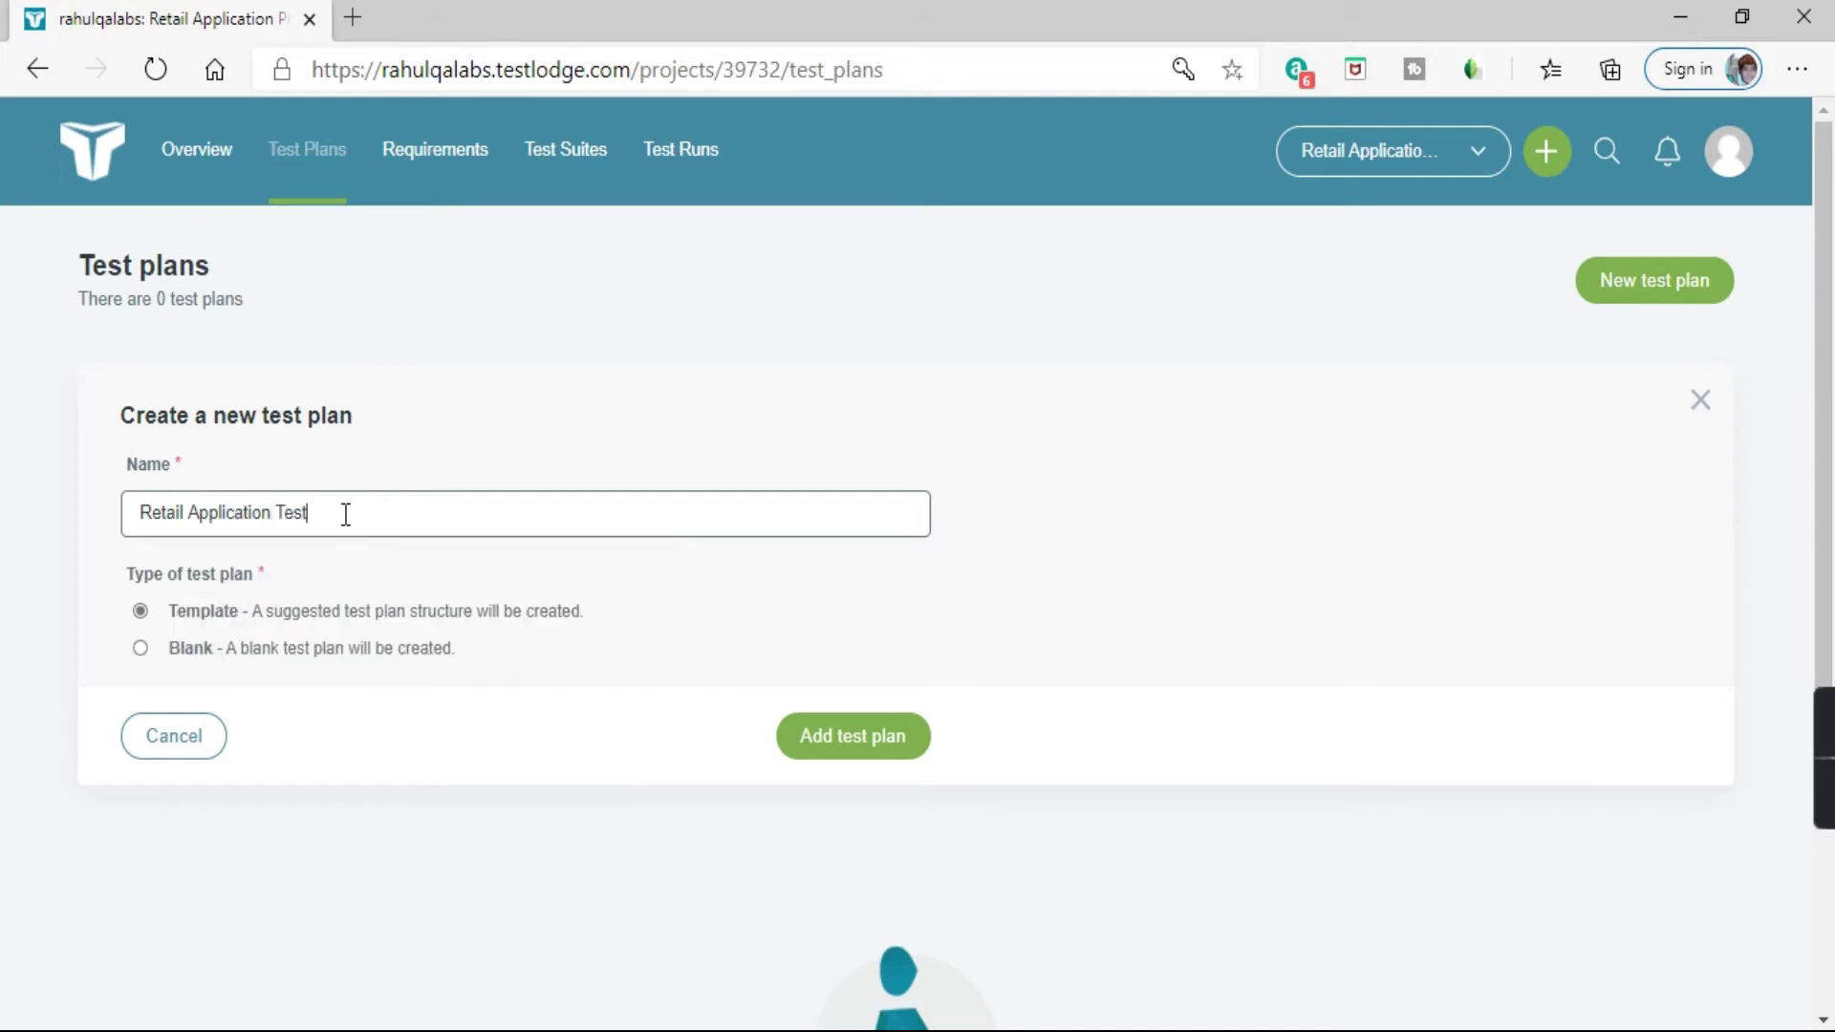
{"action": "type", "text": " Plan V"}
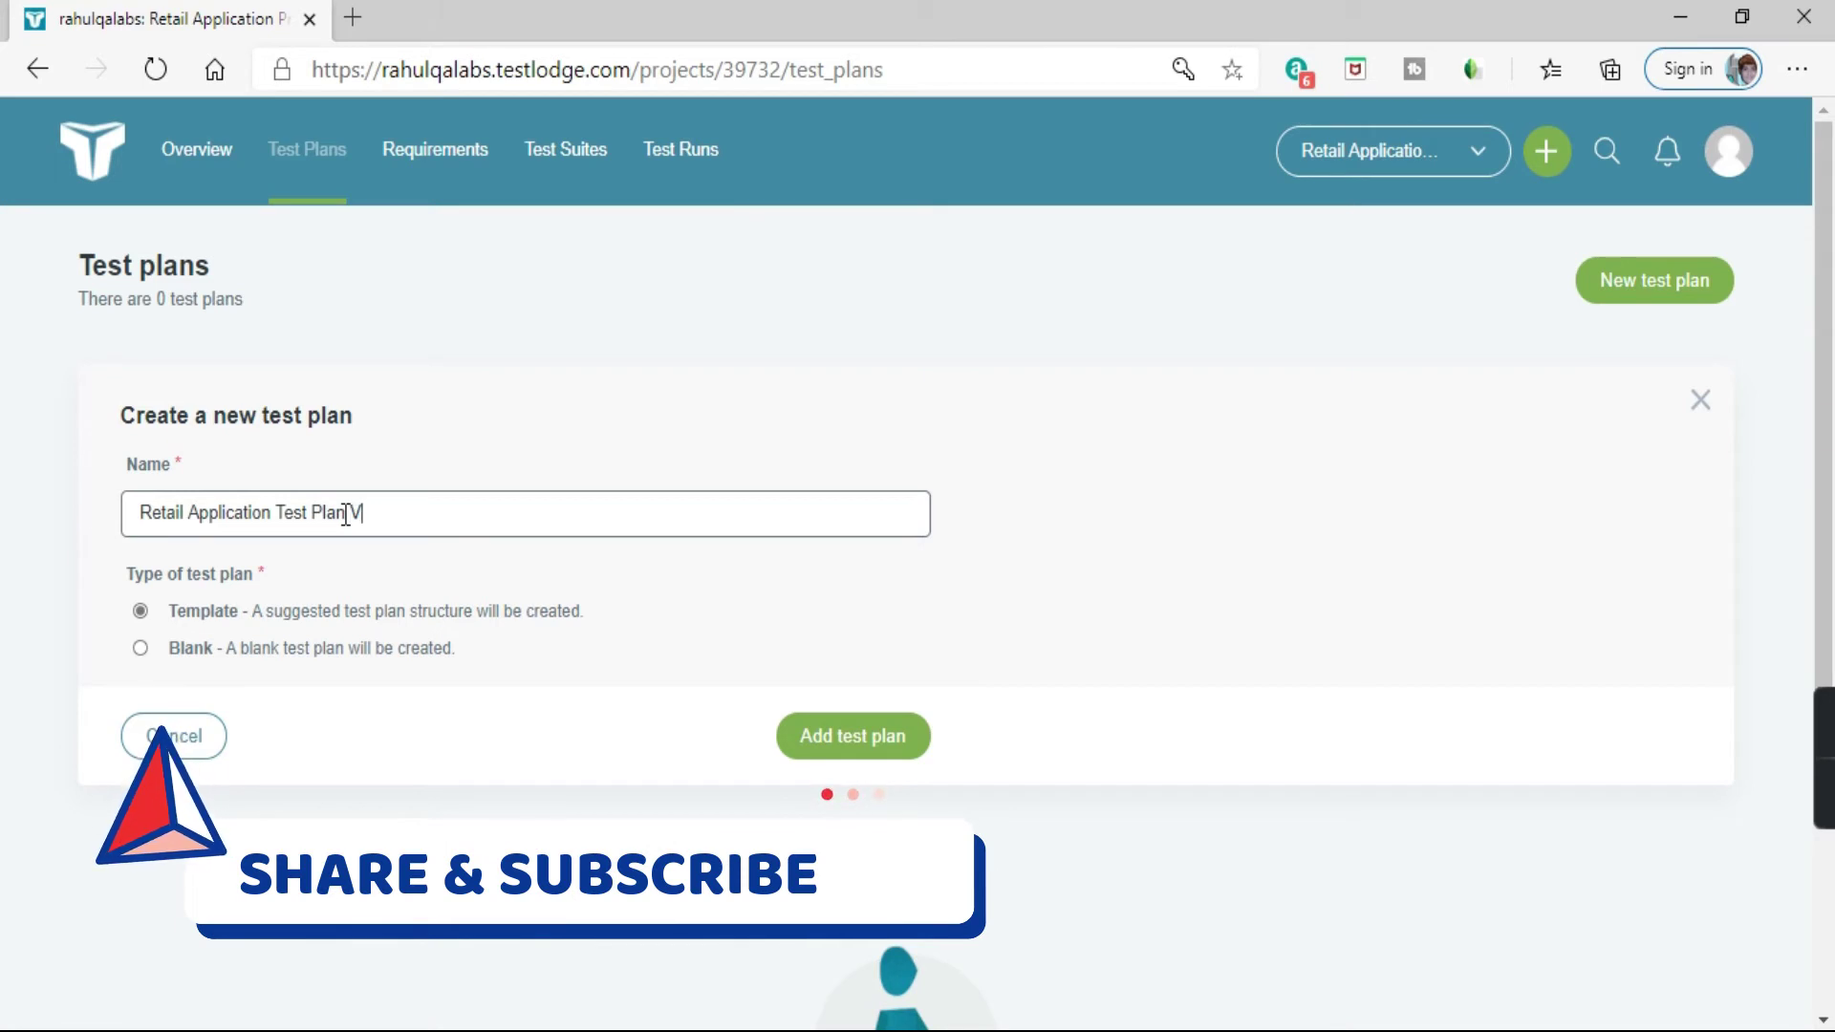
{"action": "type", "text": "0.1"}
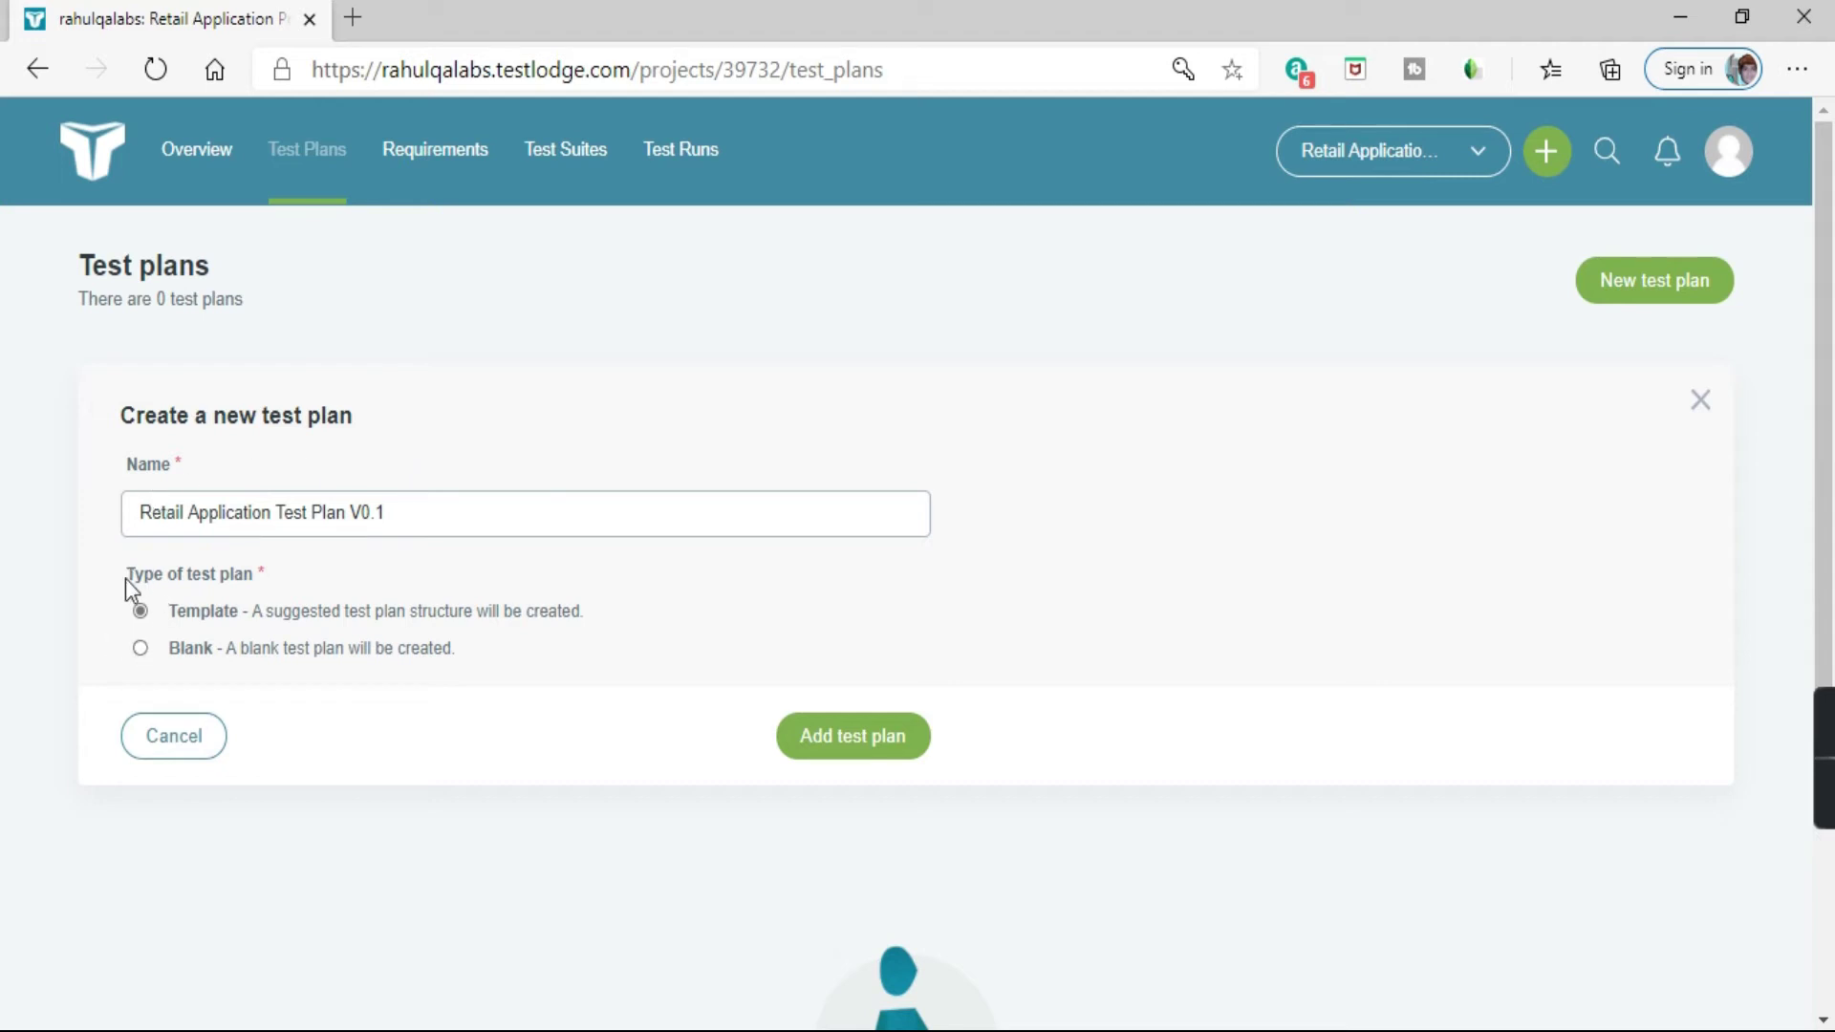
{"action": "left_click_drag", "start_coordinate": [124, 578], "coordinate": [243, 585]}
{"action": "left_click", "coordinate": [413, 562]}
{"action": "left_click", "coordinate": [873, 739]}
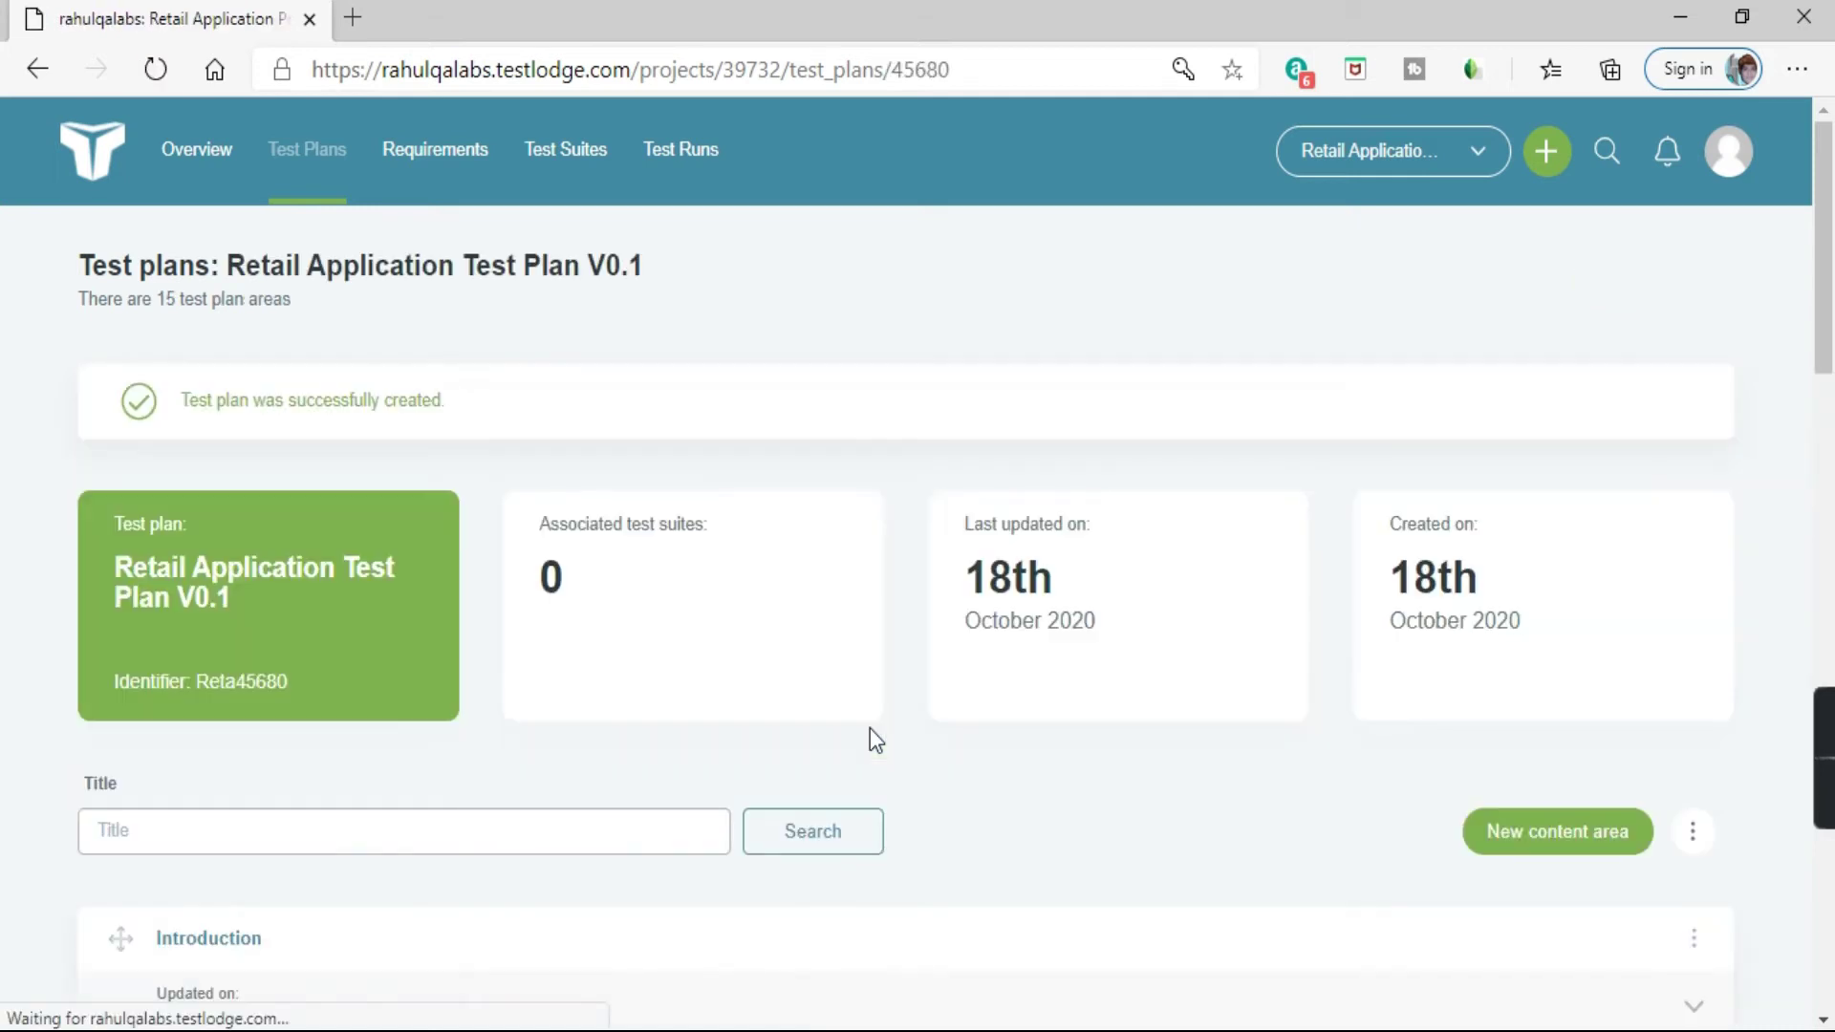
{"action": "scroll", "coordinate": [592, 549], "scroll_direction": "down", "scroll_amount": 3}
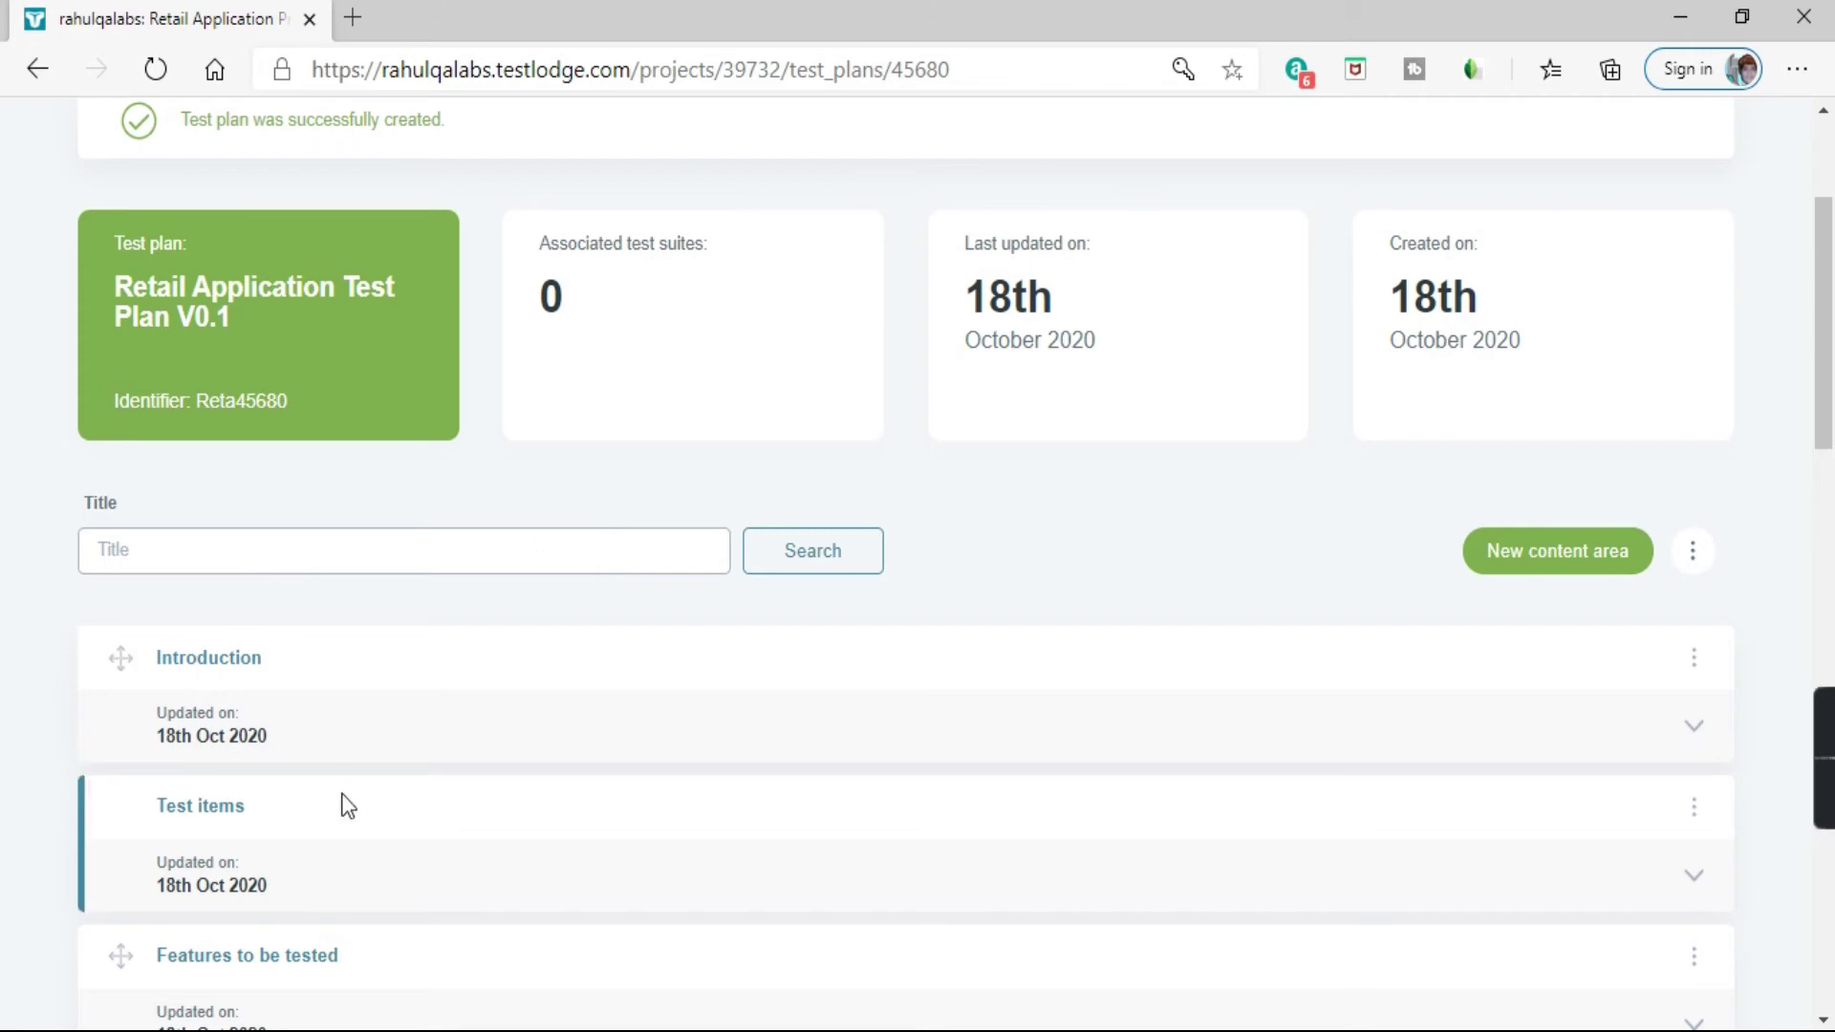
{"action": "scroll", "coordinate": [344, 803], "scroll_direction": "up", "scroll_amount": 3}
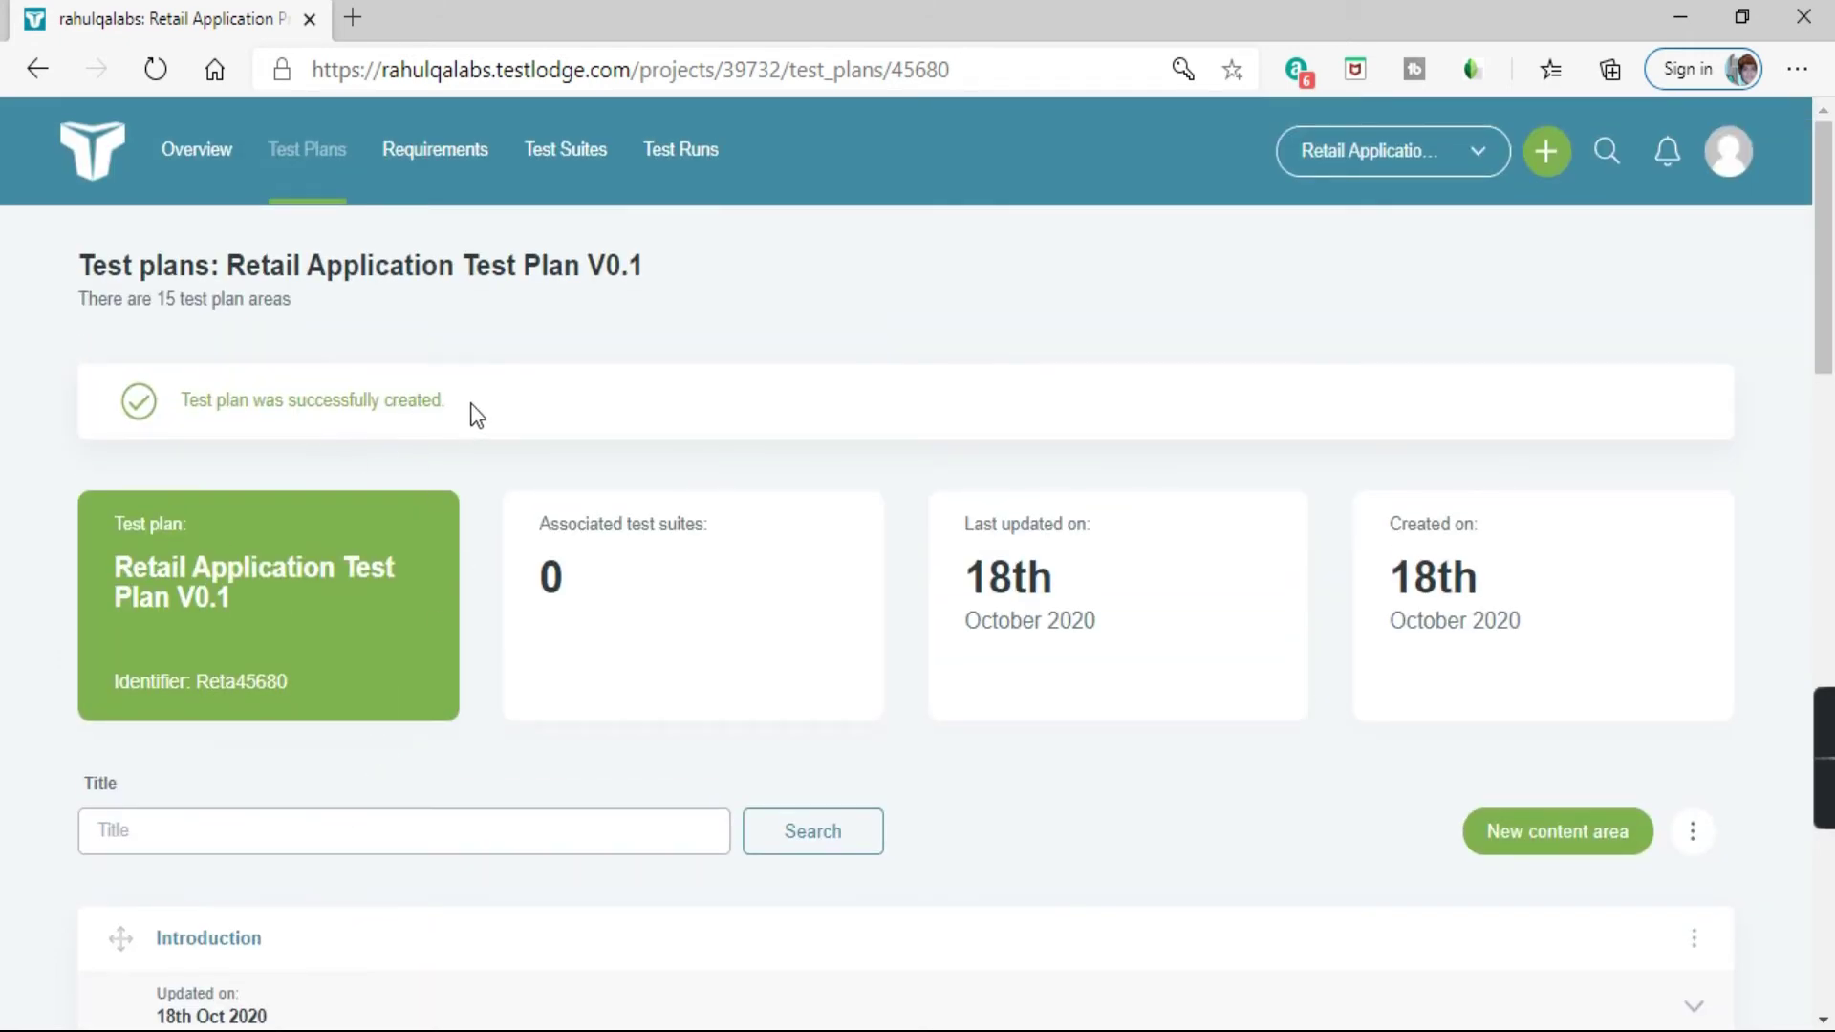
{"action": "left_click_drag", "start_coordinate": [475, 413], "coordinate": [170, 411]}
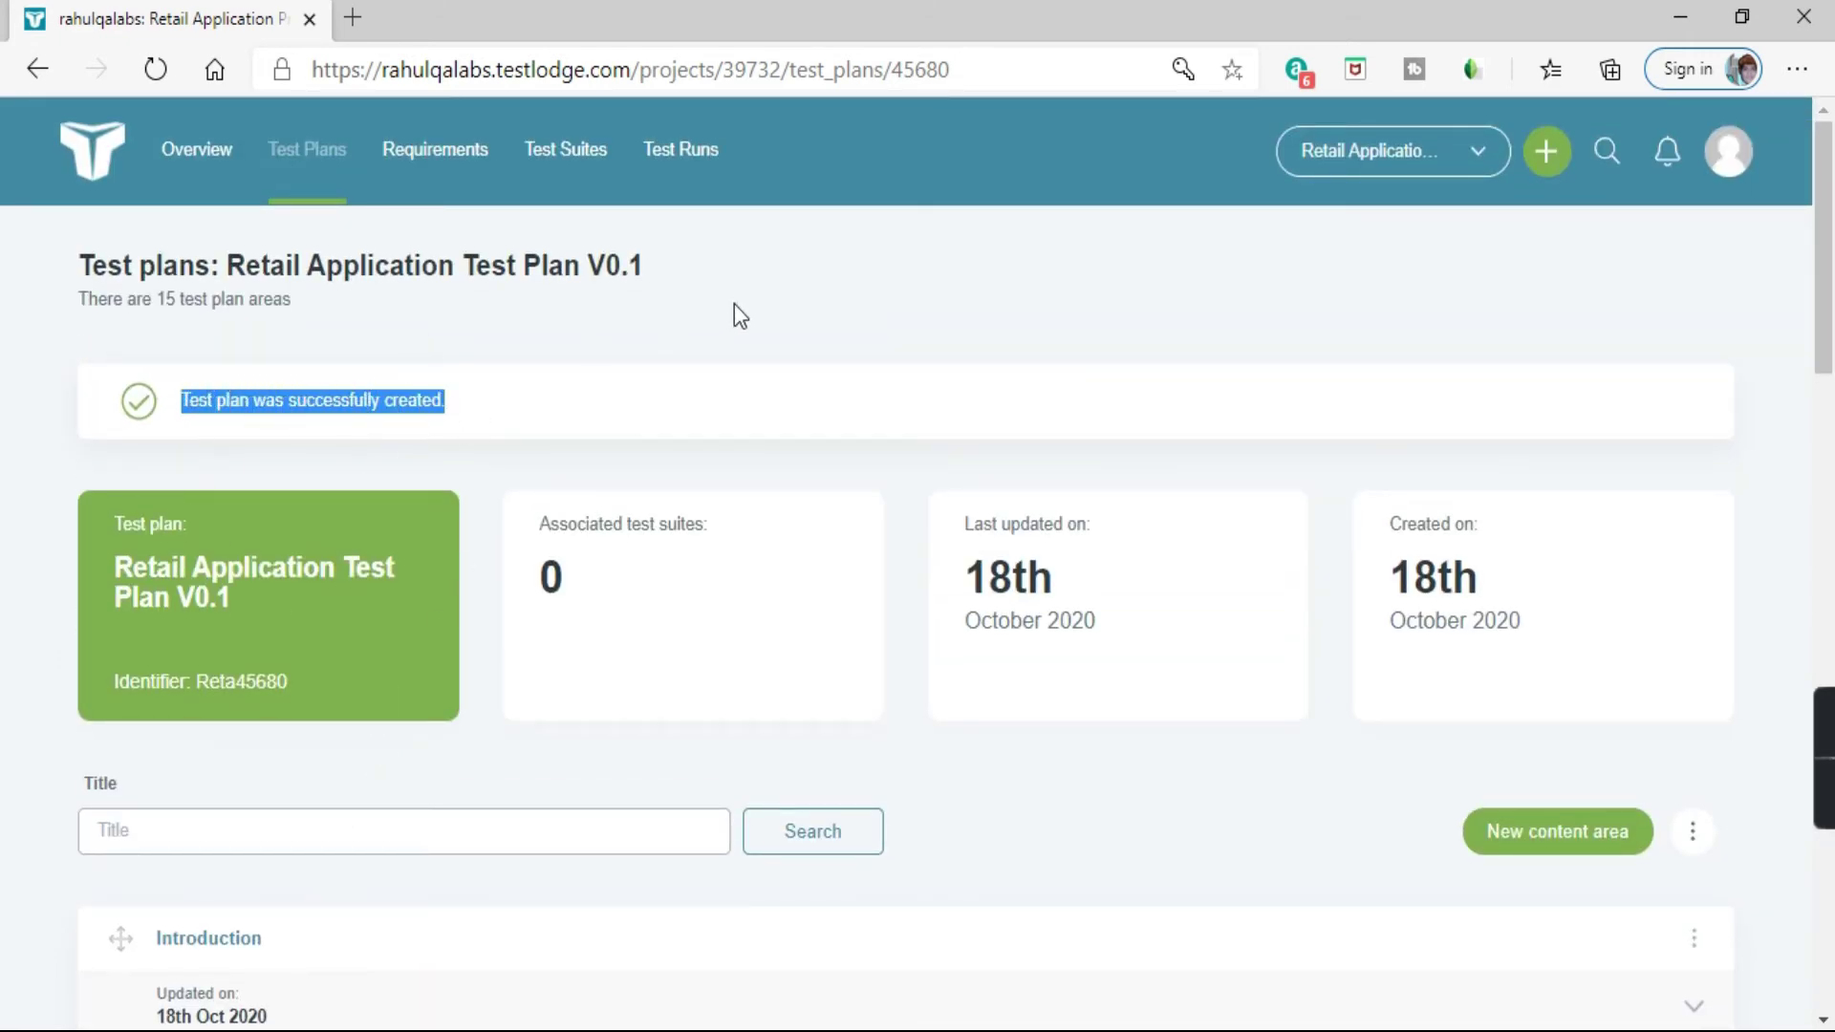
{"action": "left_click_drag", "start_coordinate": [646, 264], "coordinate": [68, 260]}
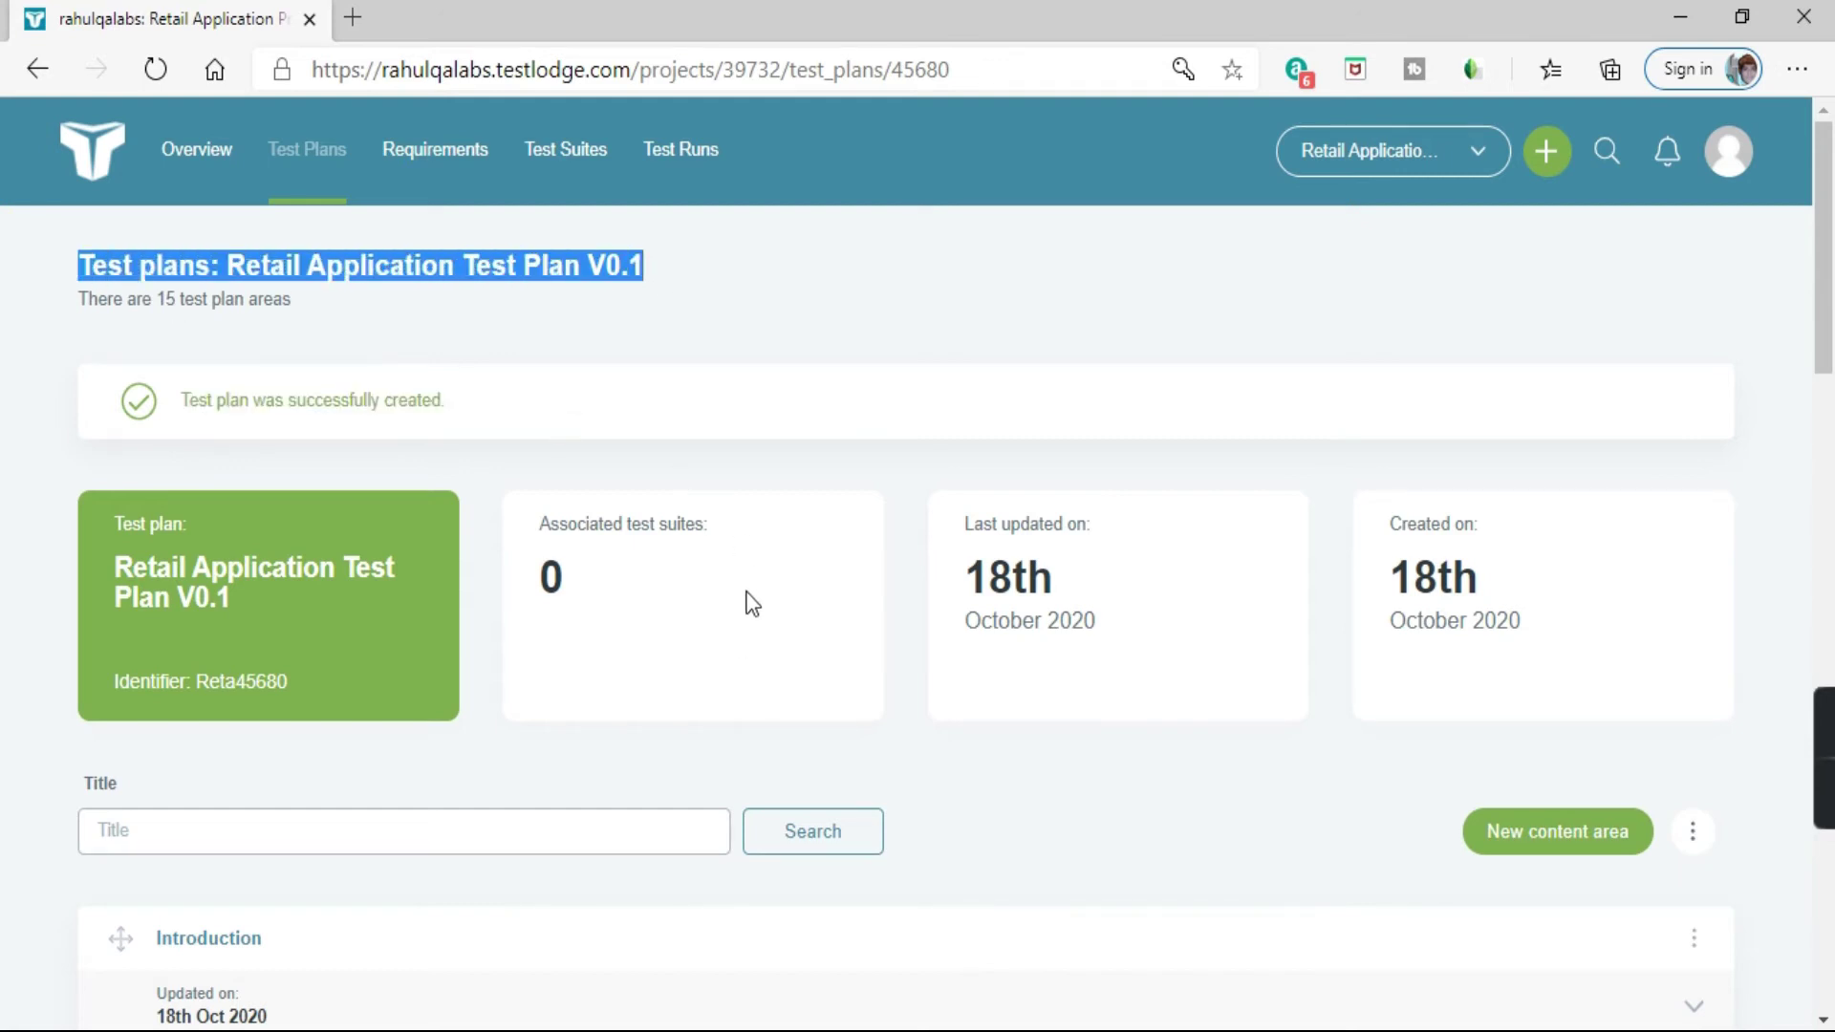
{"action": "scroll", "coordinate": [746, 604], "scroll_direction": "down", "scroll_amount": 3}
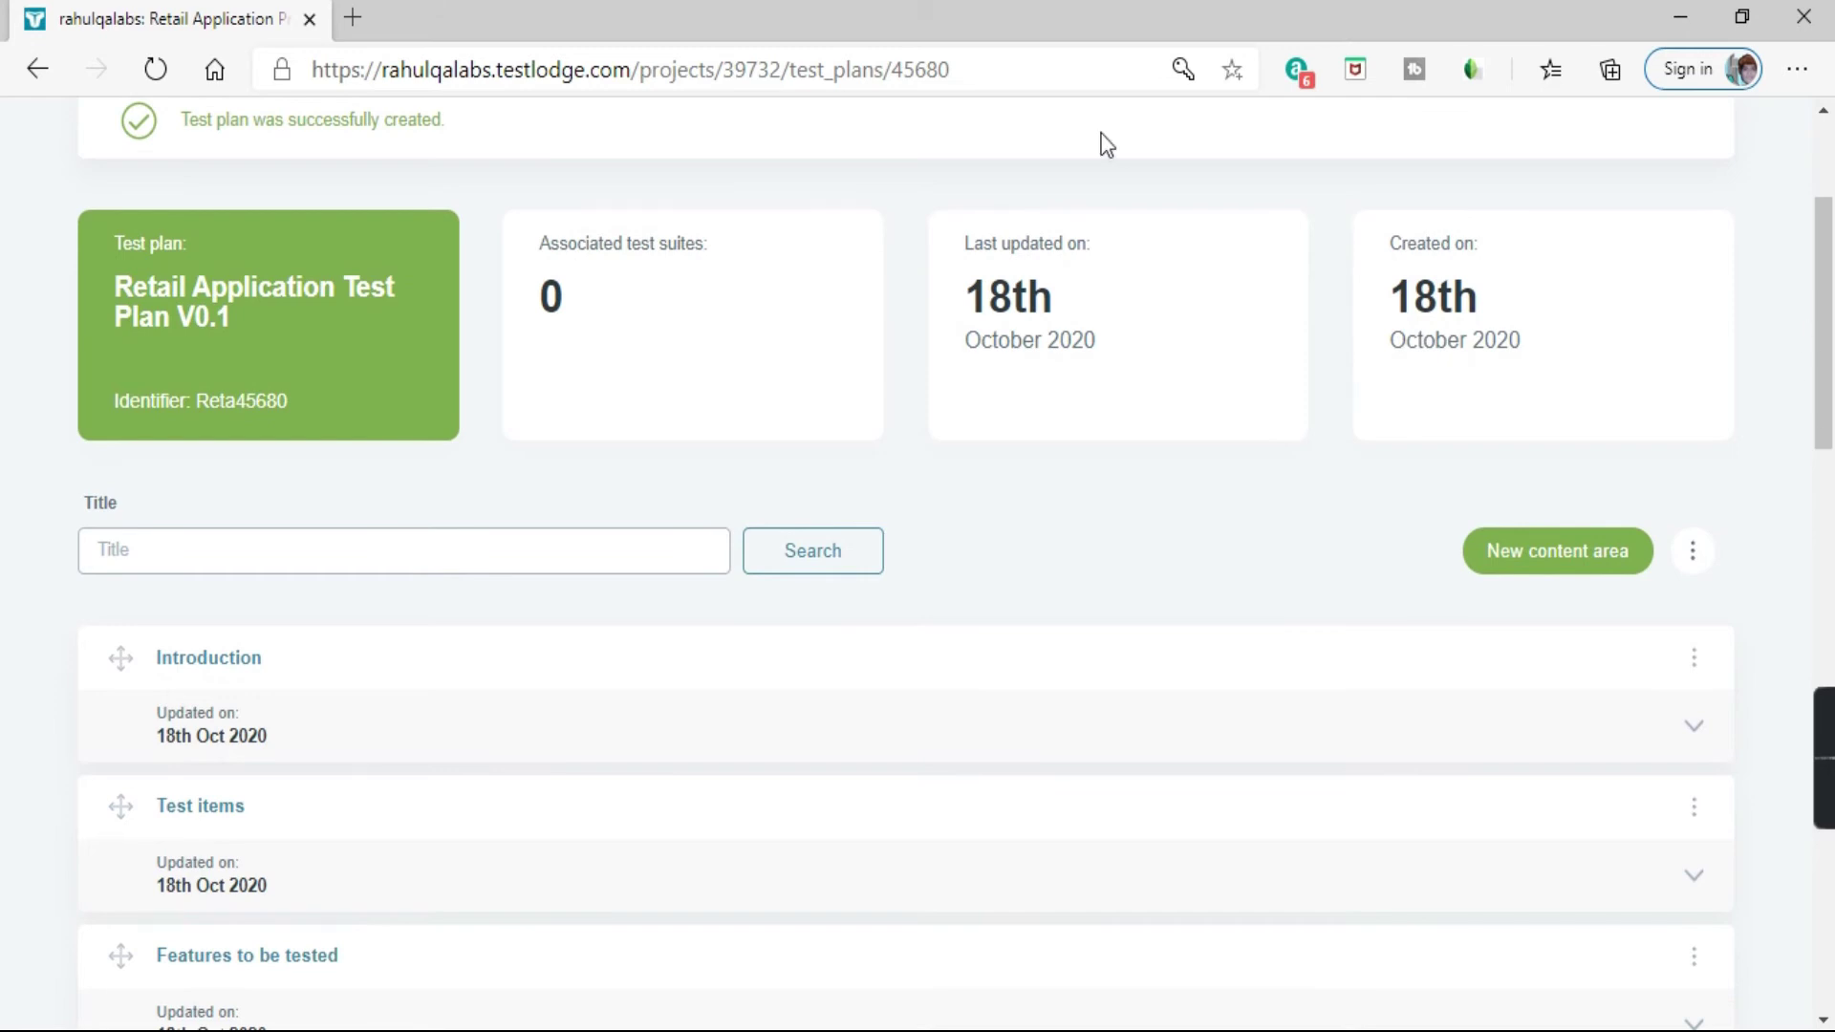
{"action": "left_click_drag", "start_coordinate": [1077, 303], "coordinate": [967, 293]}
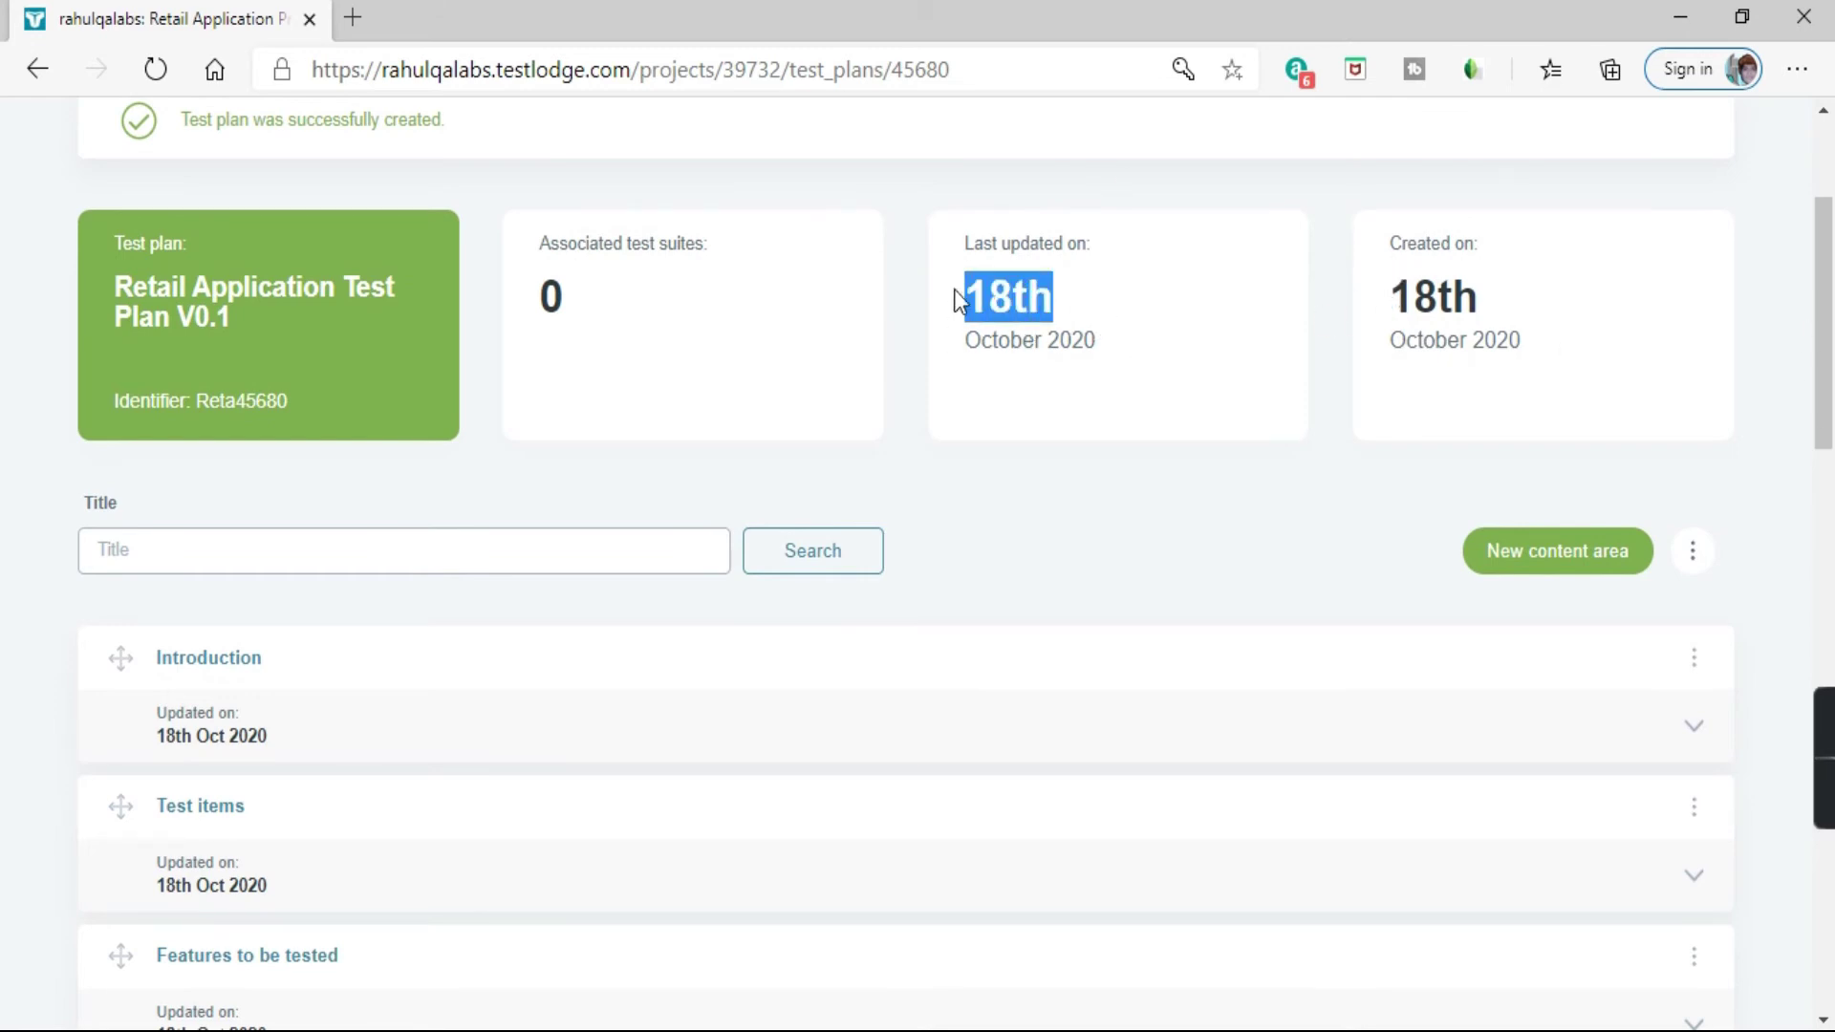
{"action": "left_click_drag", "start_coordinate": [1391, 301], "coordinate": [1460, 318]}
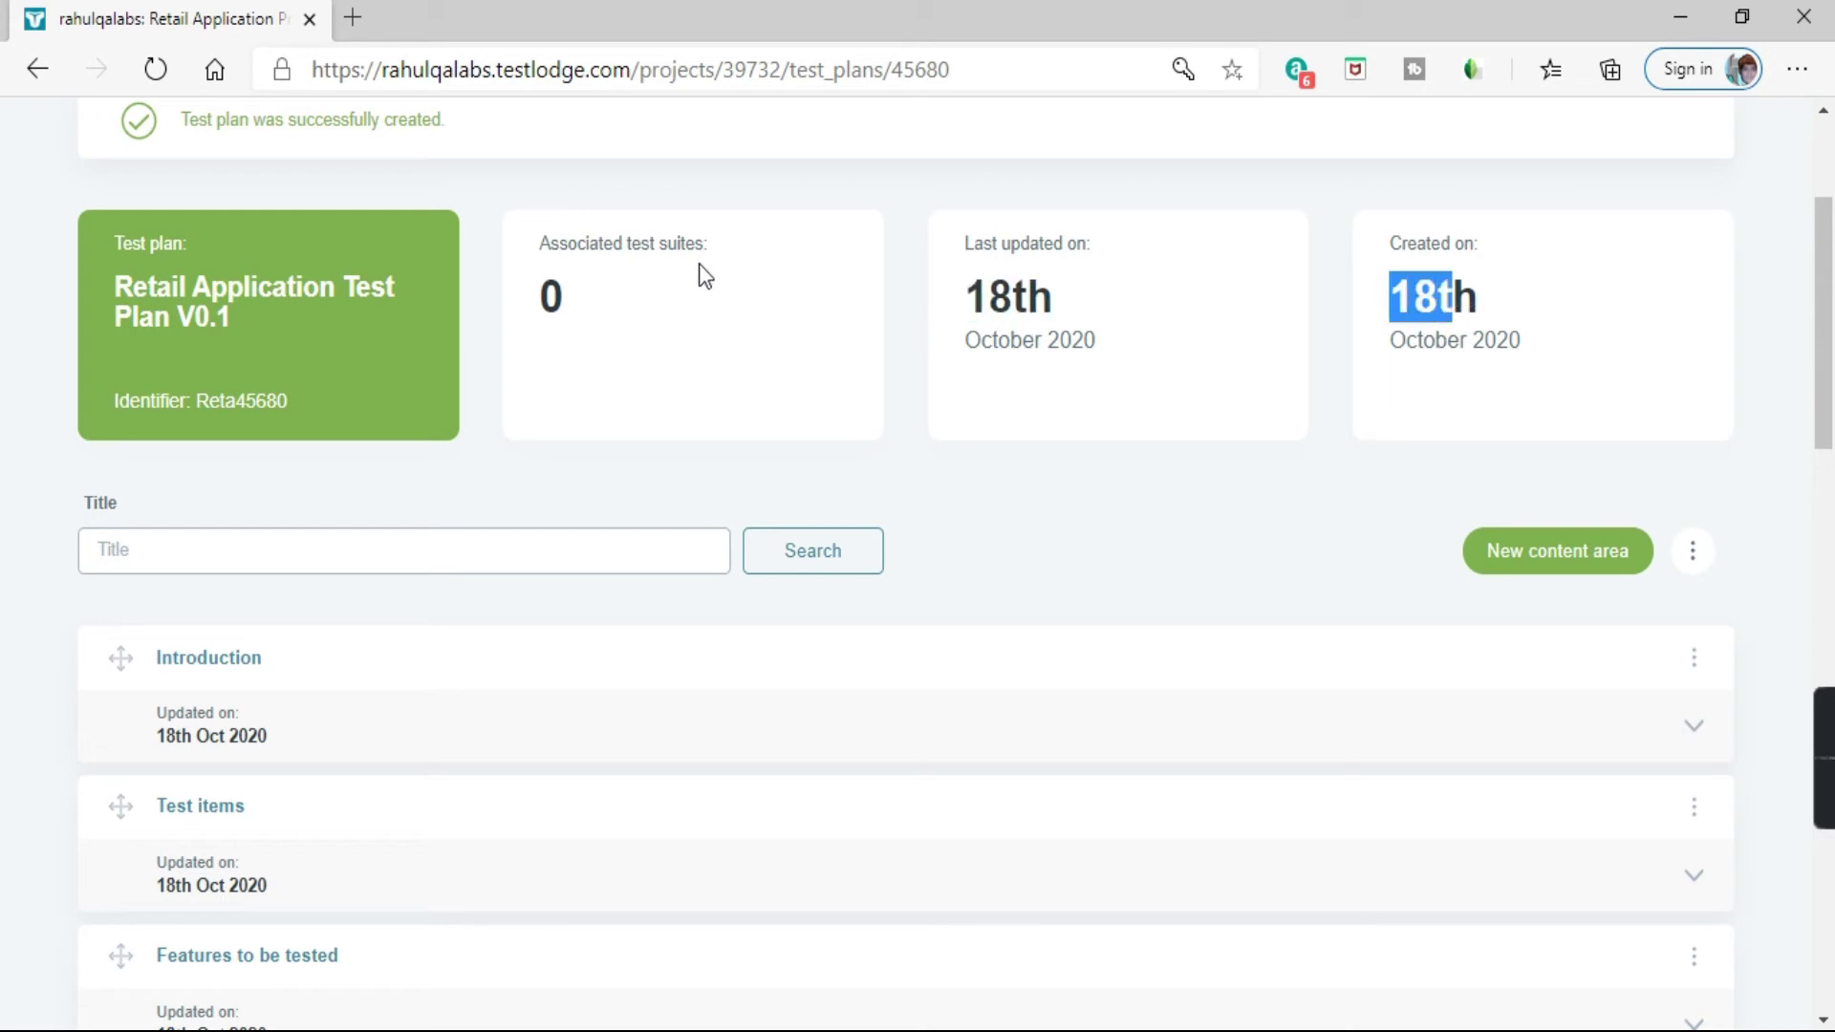
{"action": "scroll", "coordinate": [442, 557], "scroll_direction": "down", "scroll_amount": 10}
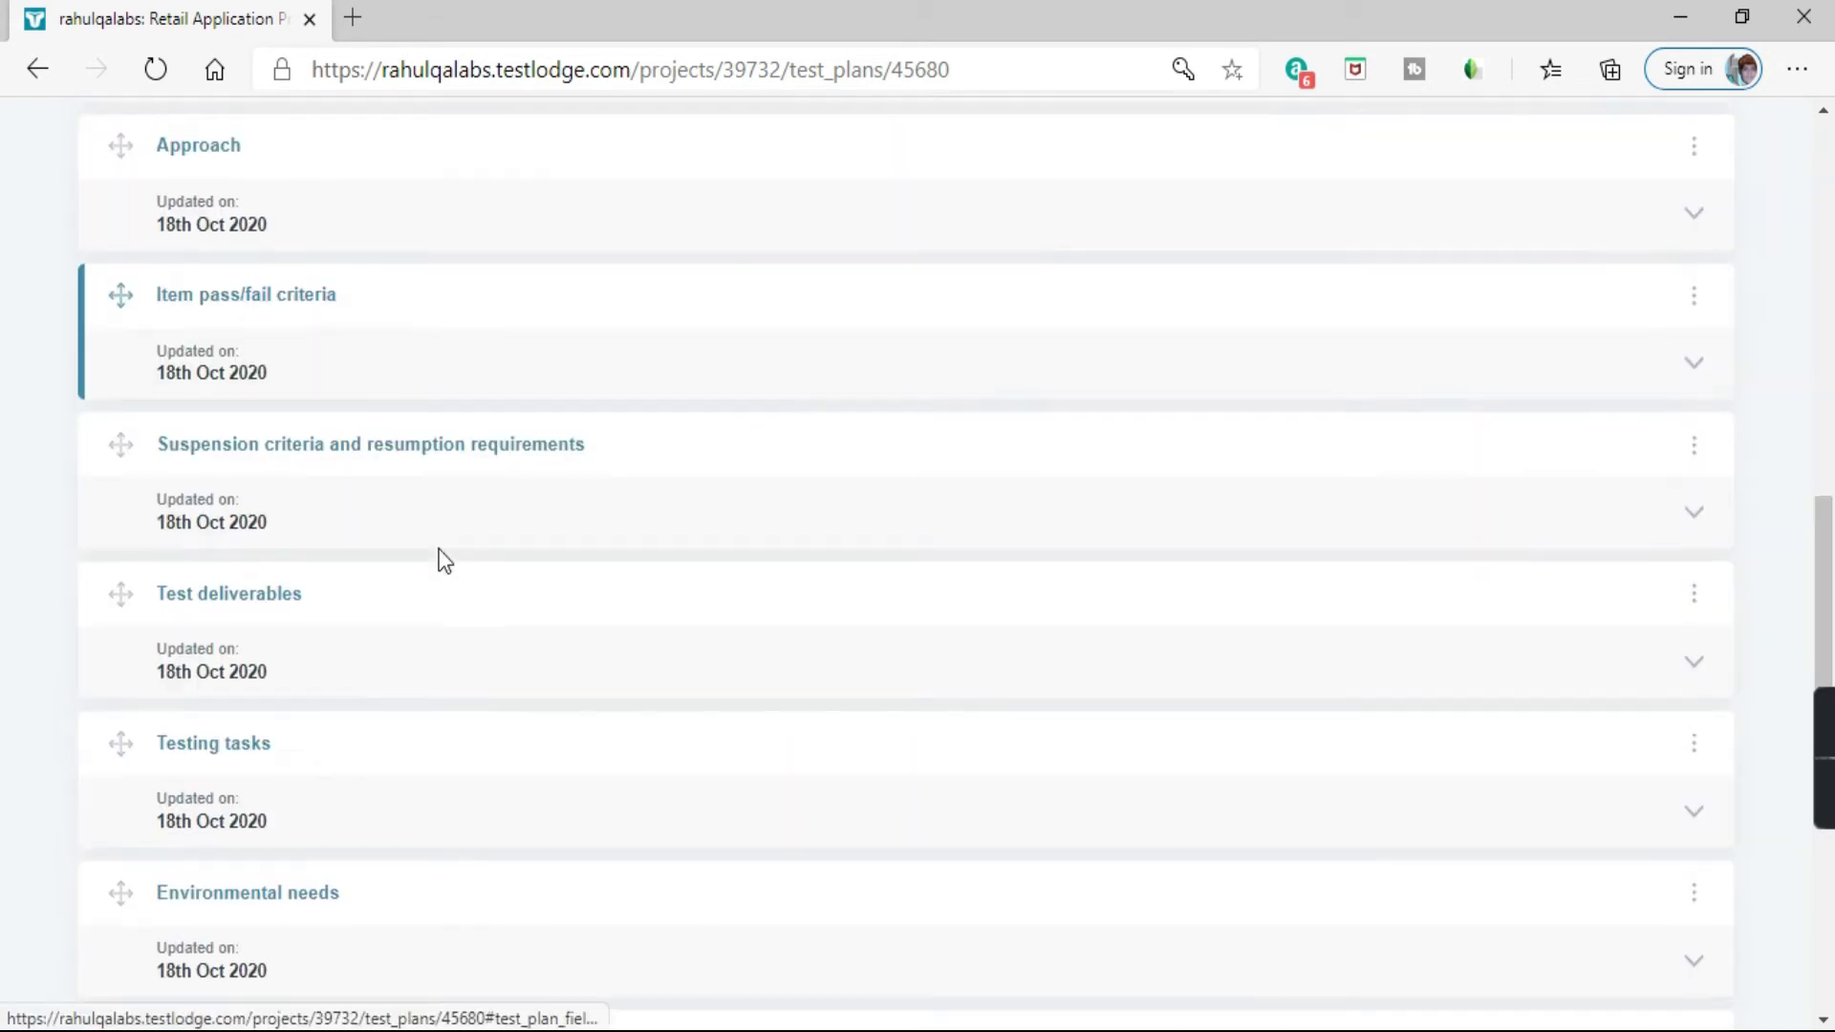
{"action": "scroll", "coordinate": [443, 558], "scroll_direction": "up", "scroll_amount": 10}
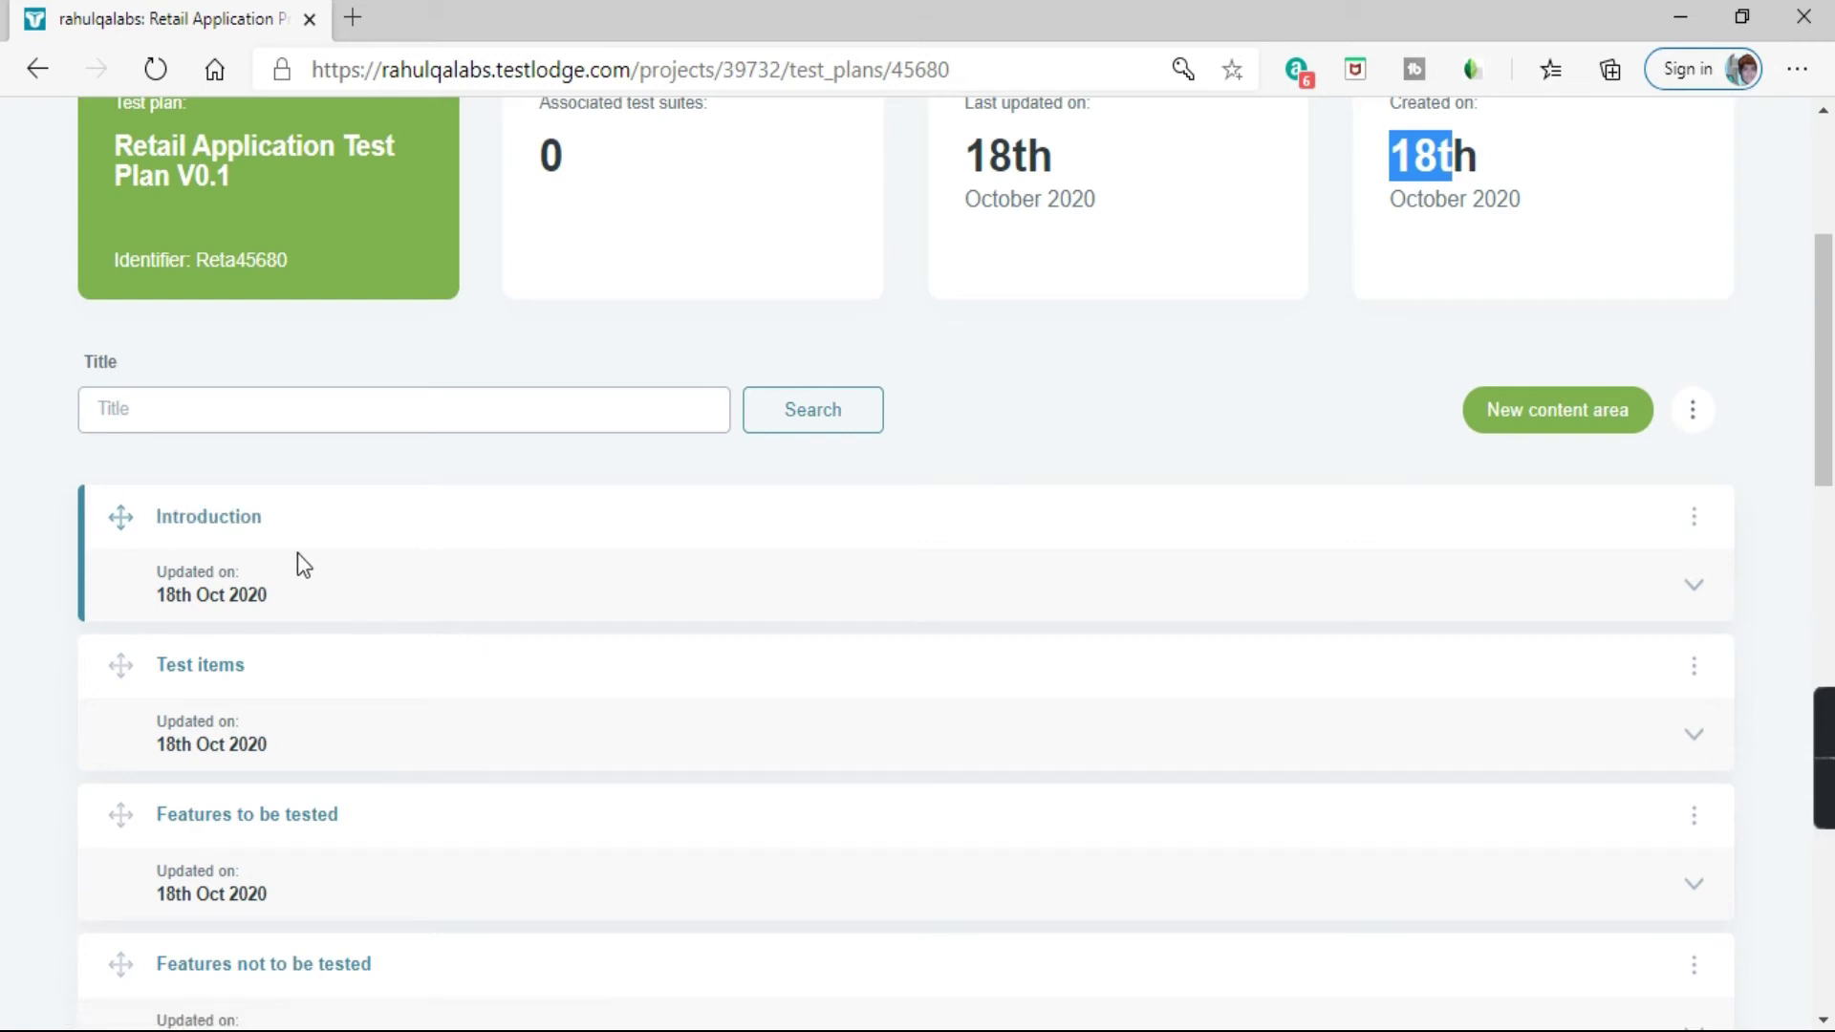
{"action": "scroll", "coordinate": [297, 553], "scroll_direction": "down", "scroll_amount": 3}
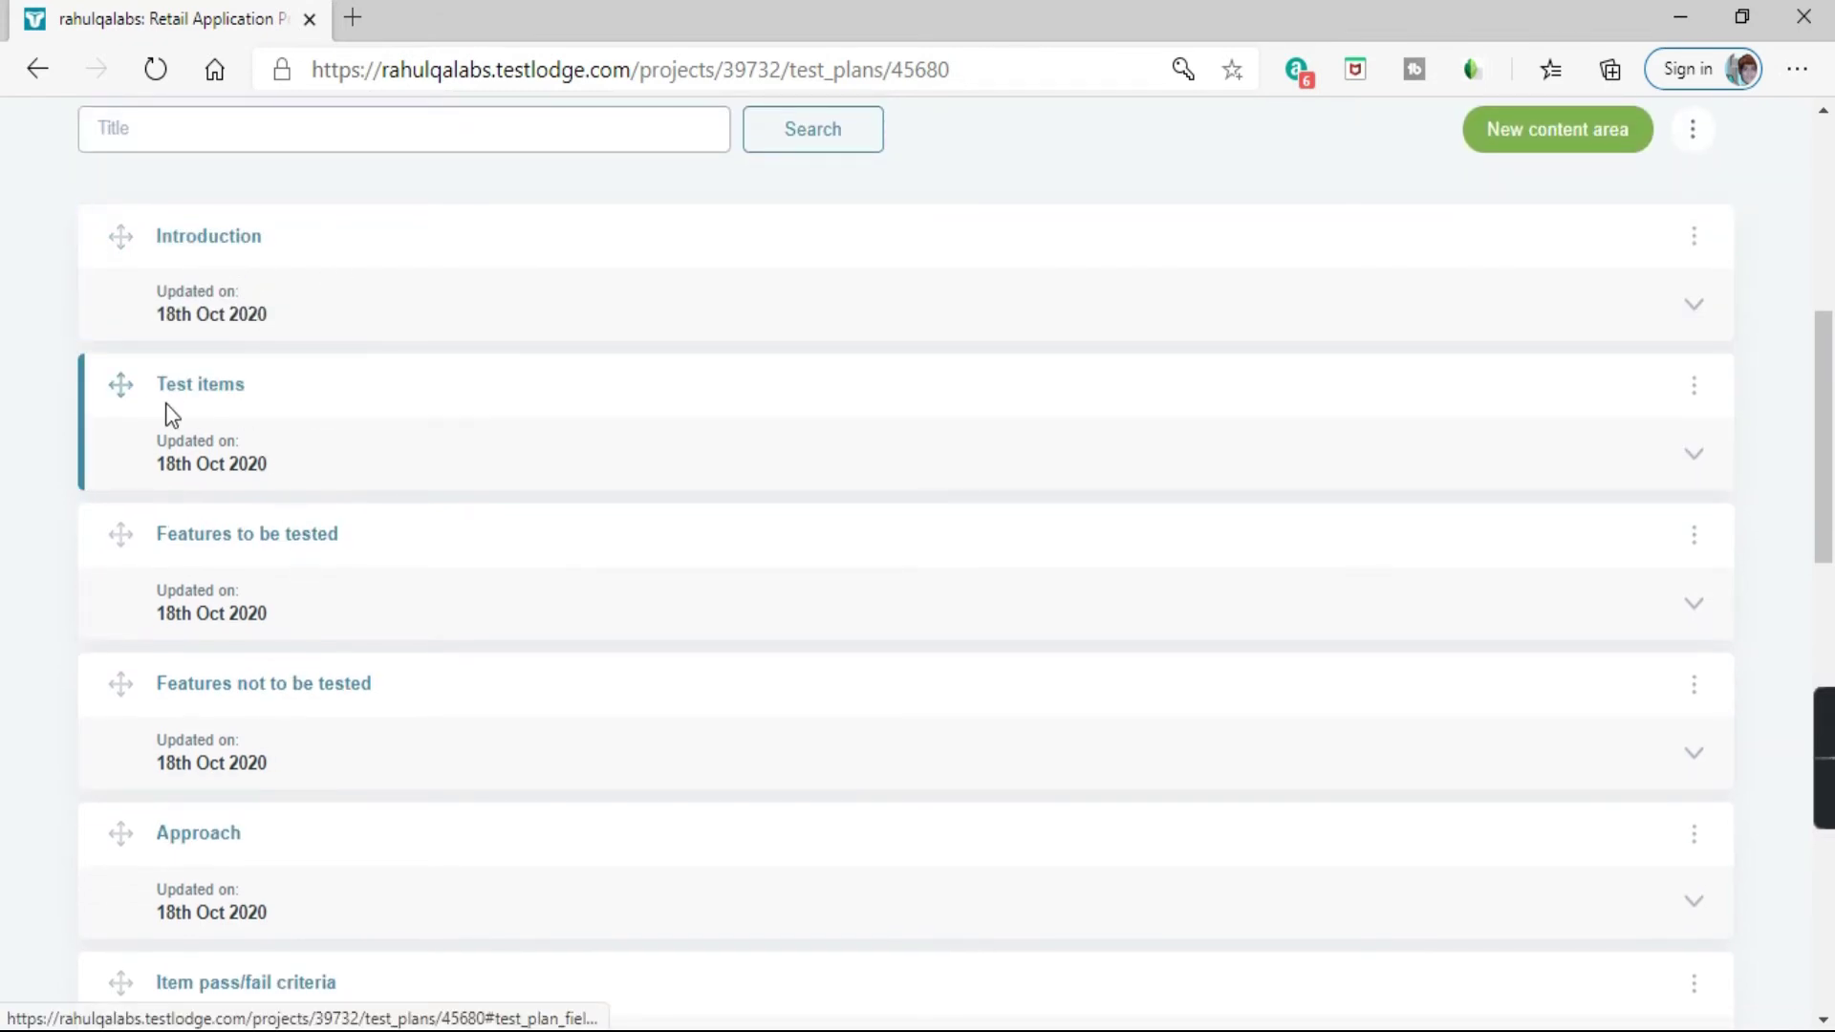
{"action": "scroll", "coordinate": [529, 402], "scroll_direction": "down", "scroll_amount": 3}
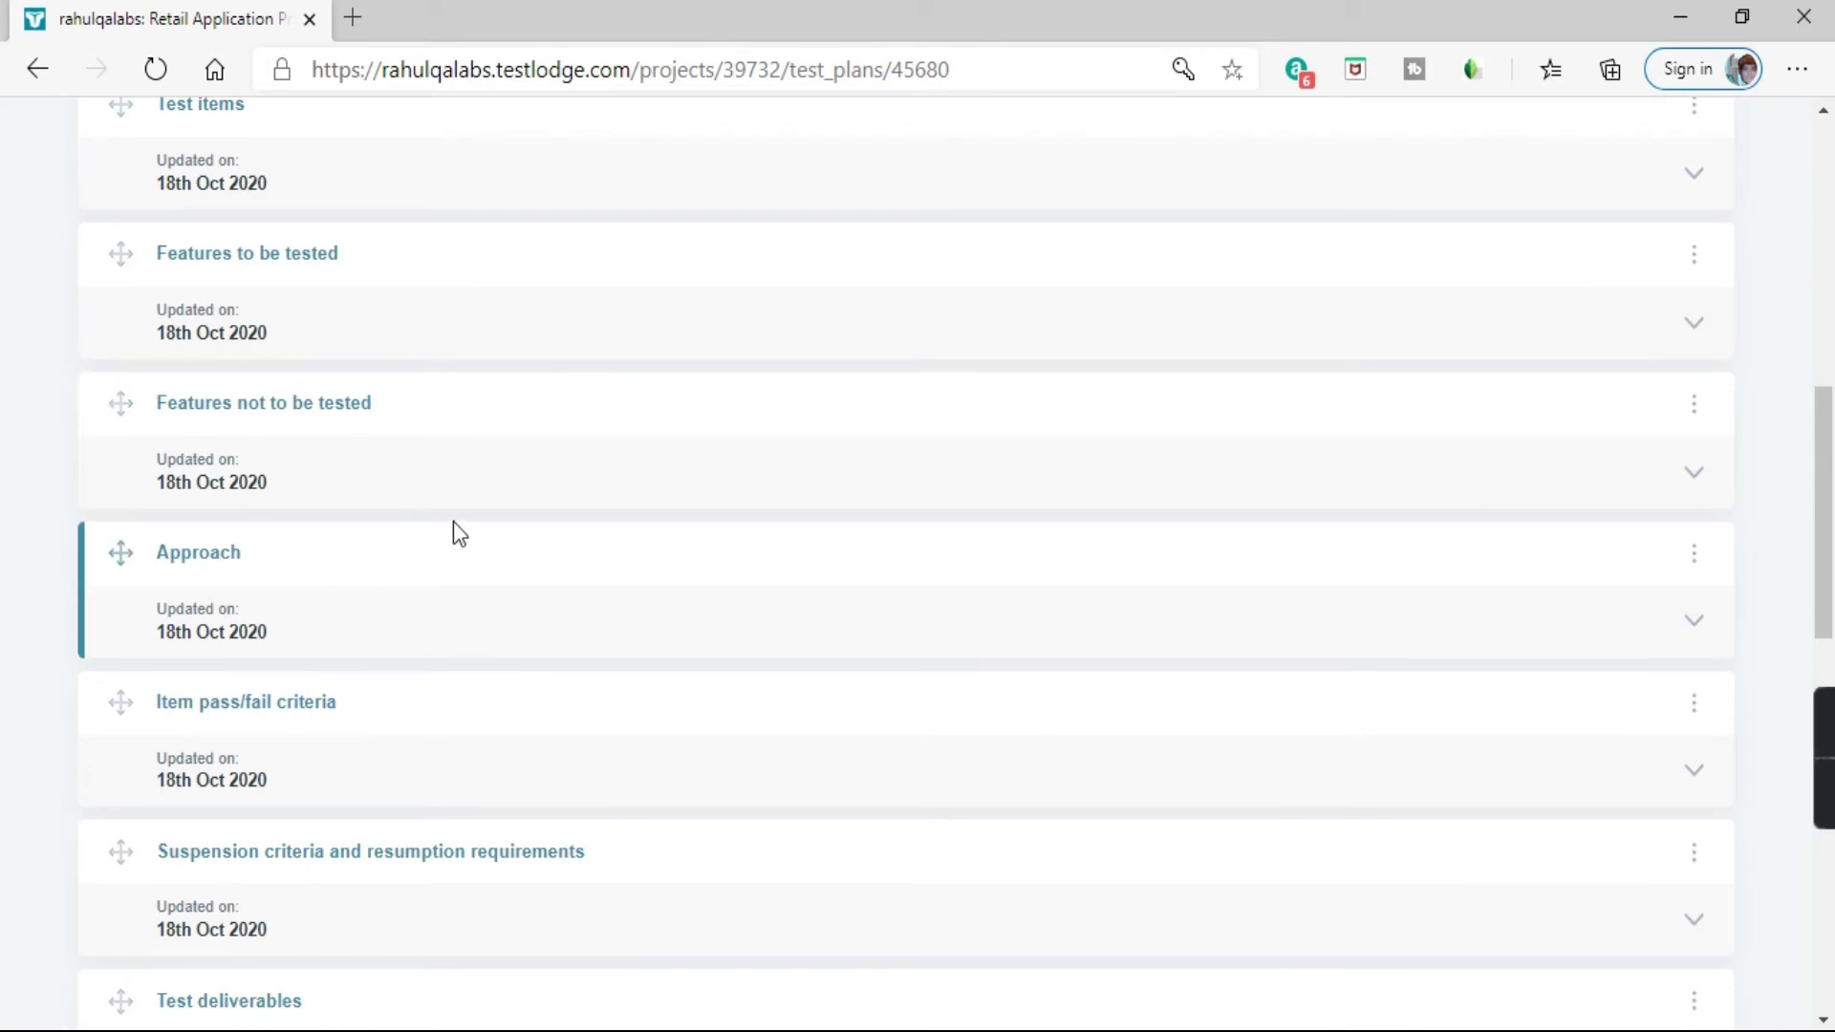
{"action": "scroll", "coordinate": [356, 622], "scroll_direction": "down", "scroll_amount": 12}
{"action": "scroll", "coordinate": [359, 622], "scroll_direction": "down", "scroll_amount": 2}
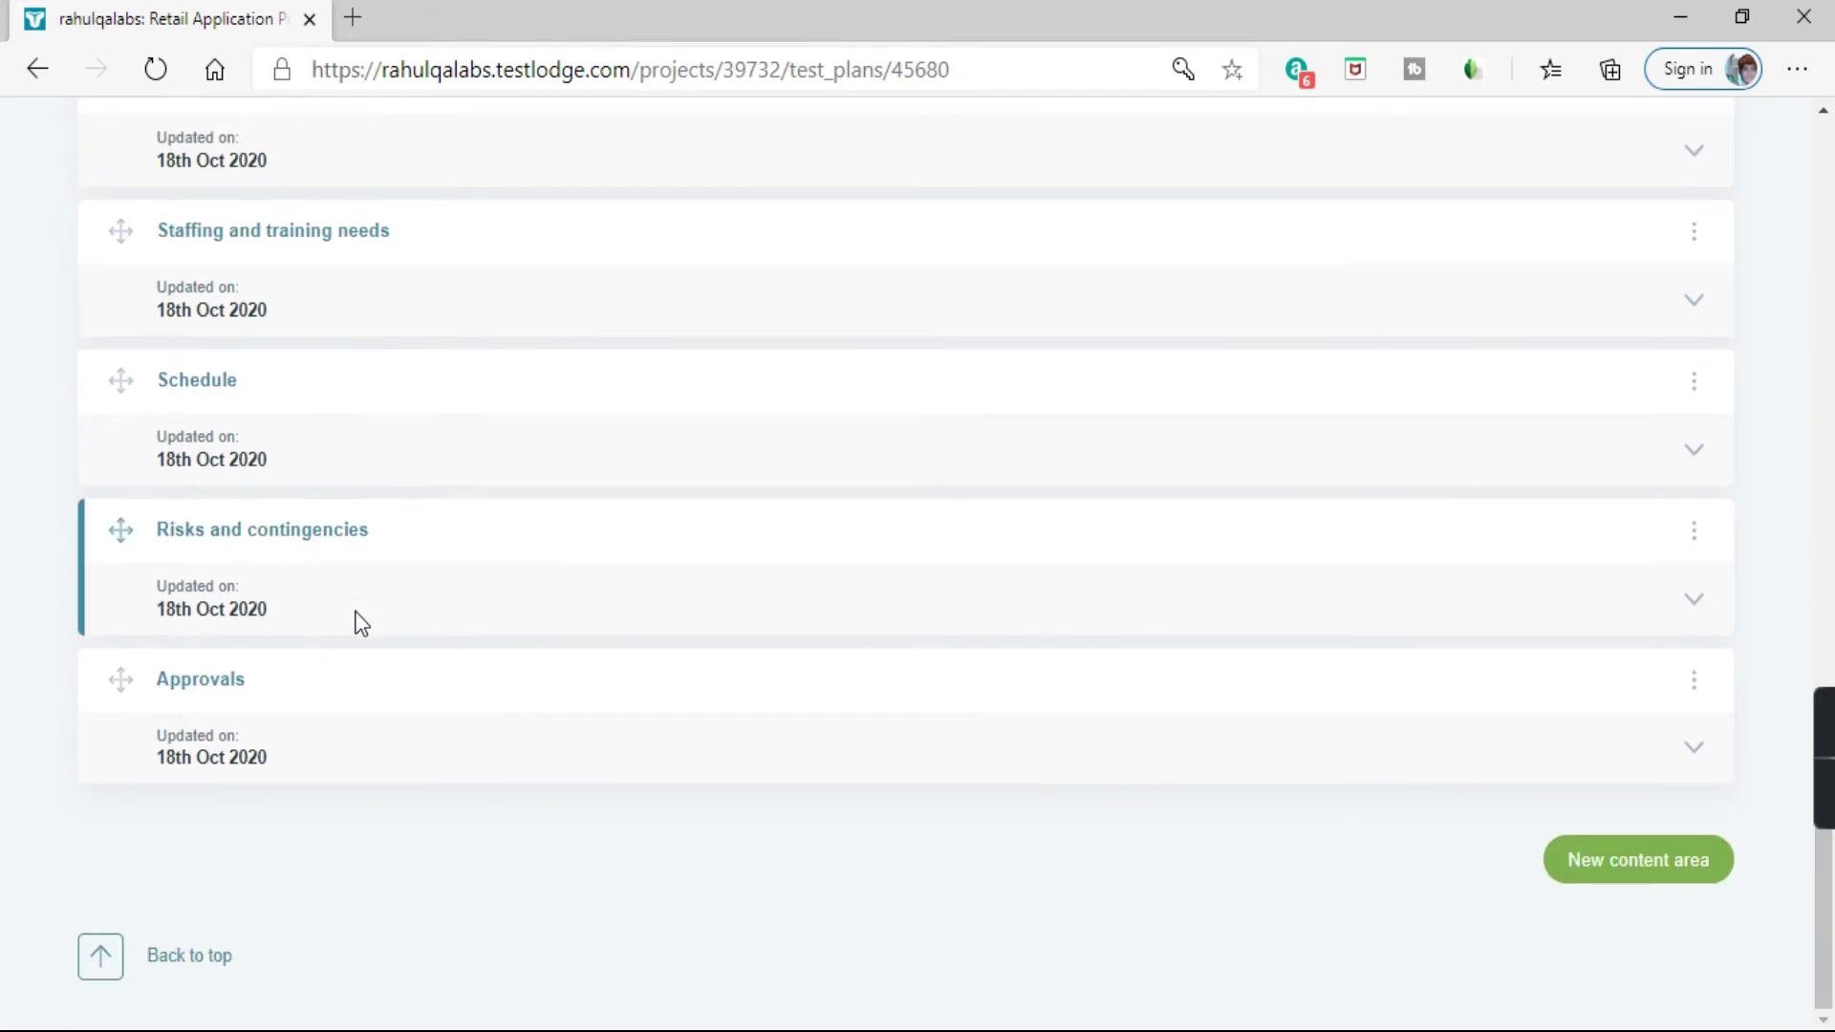
{"action": "scroll", "coordinate": [350, 667], "scroll_direction": "up", "scroll_amount": 20}
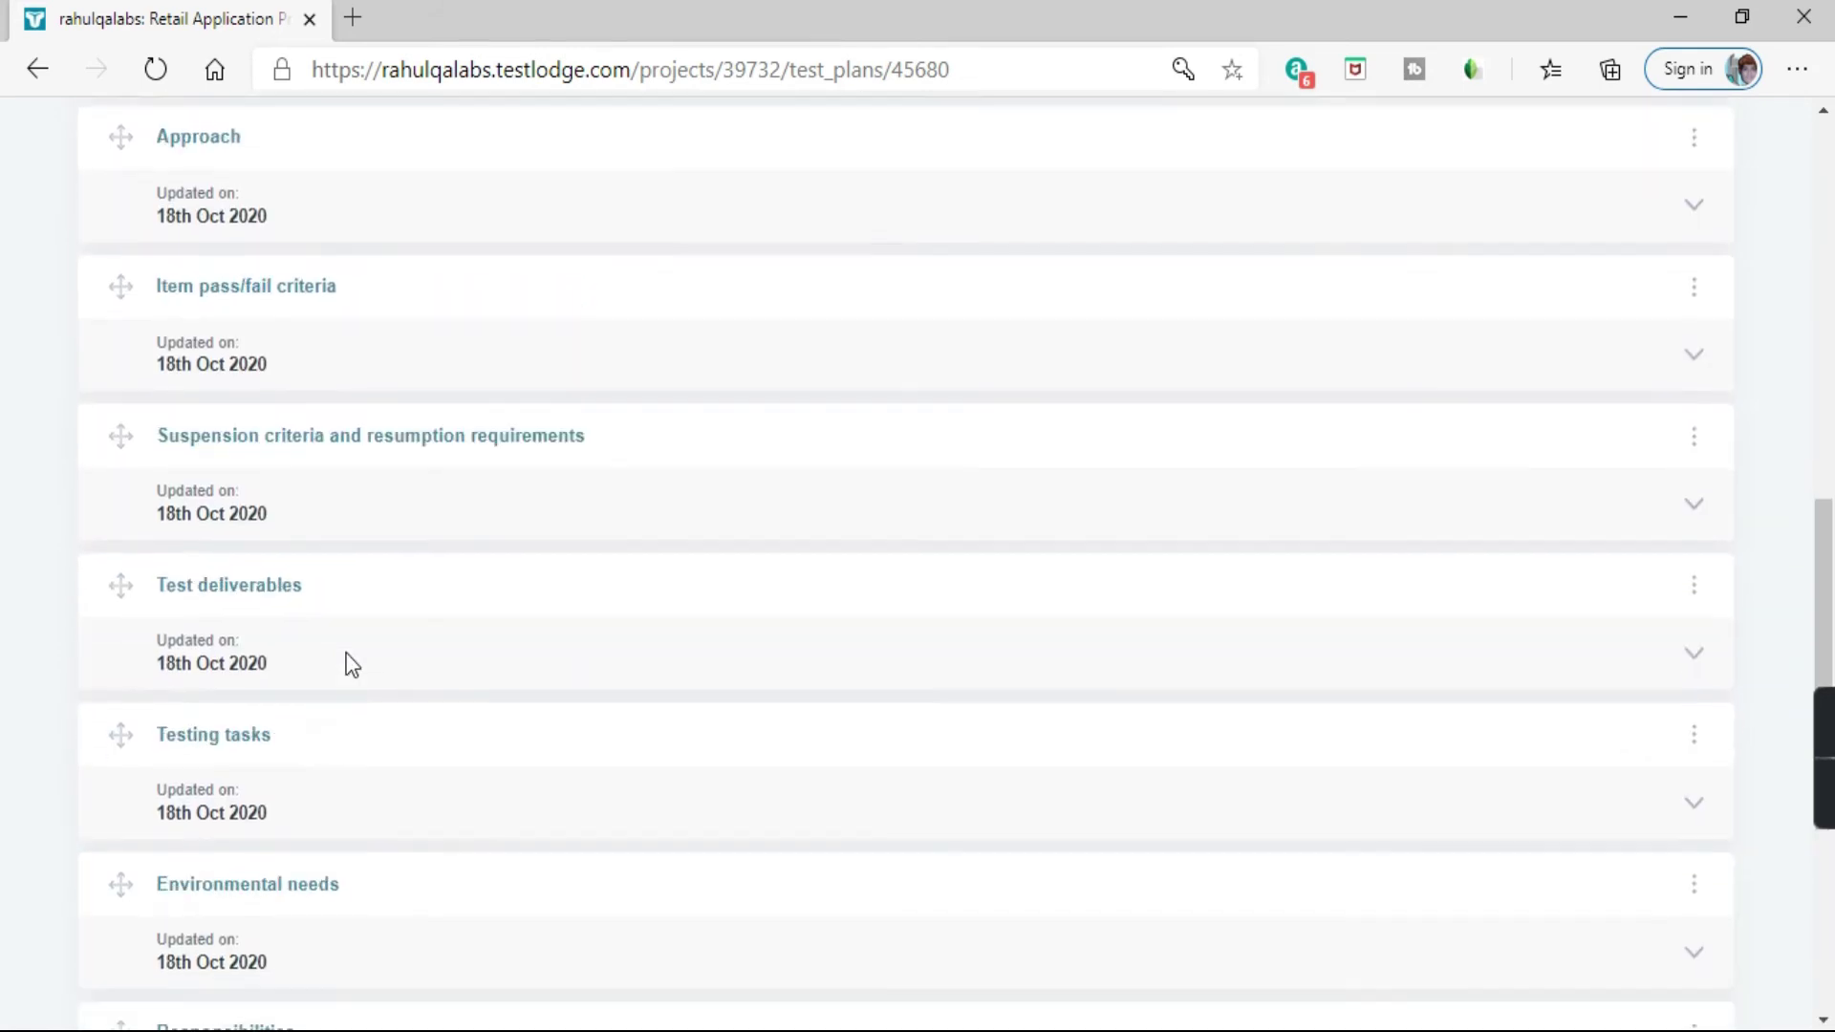
{"action": "scroll", "coordinate": [351, 670], "scroll_direction": "down", "scroll_amount": 3}
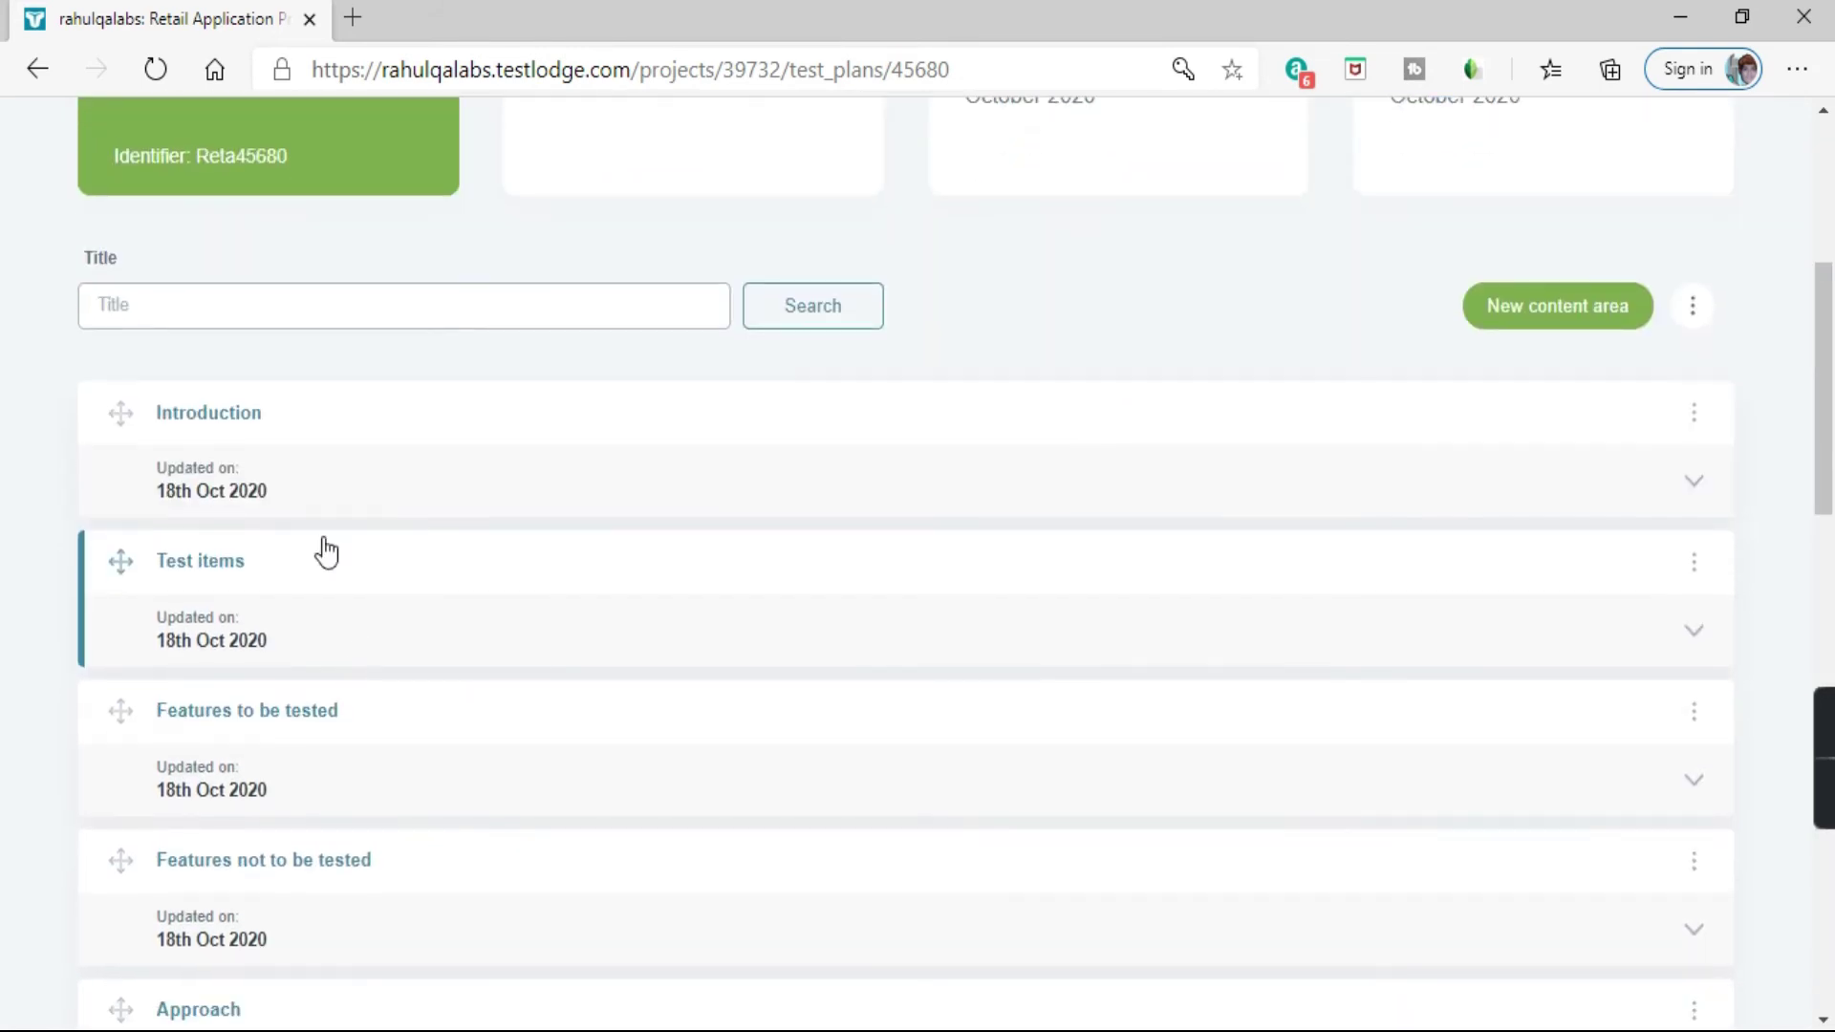
{"action": "scroll", "coordinate": [324, 545], "scroll_direction": "down", "scroll_amount": 3}
{"action": "left_click", "coordinate": [1693, 278]}
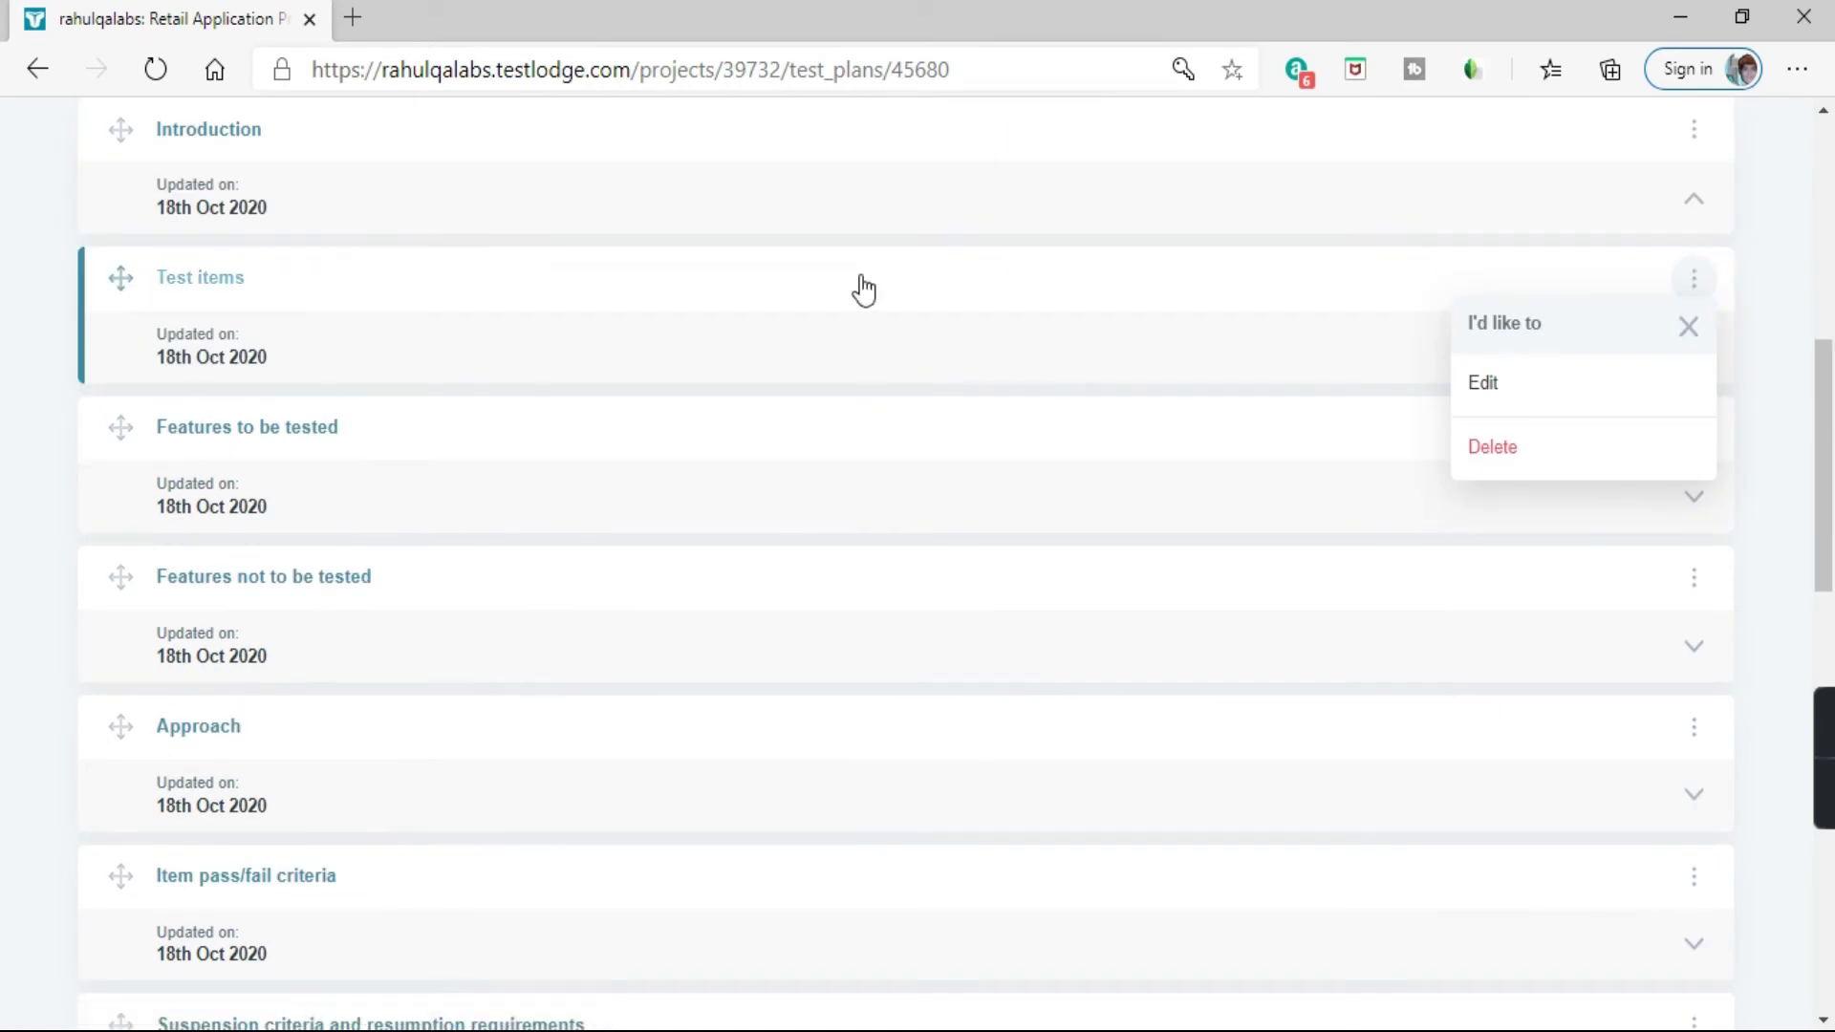
{"action": "scroll", "coordinate": [258, 614], "scroll_direction": "up", "scroll_amount": 8}
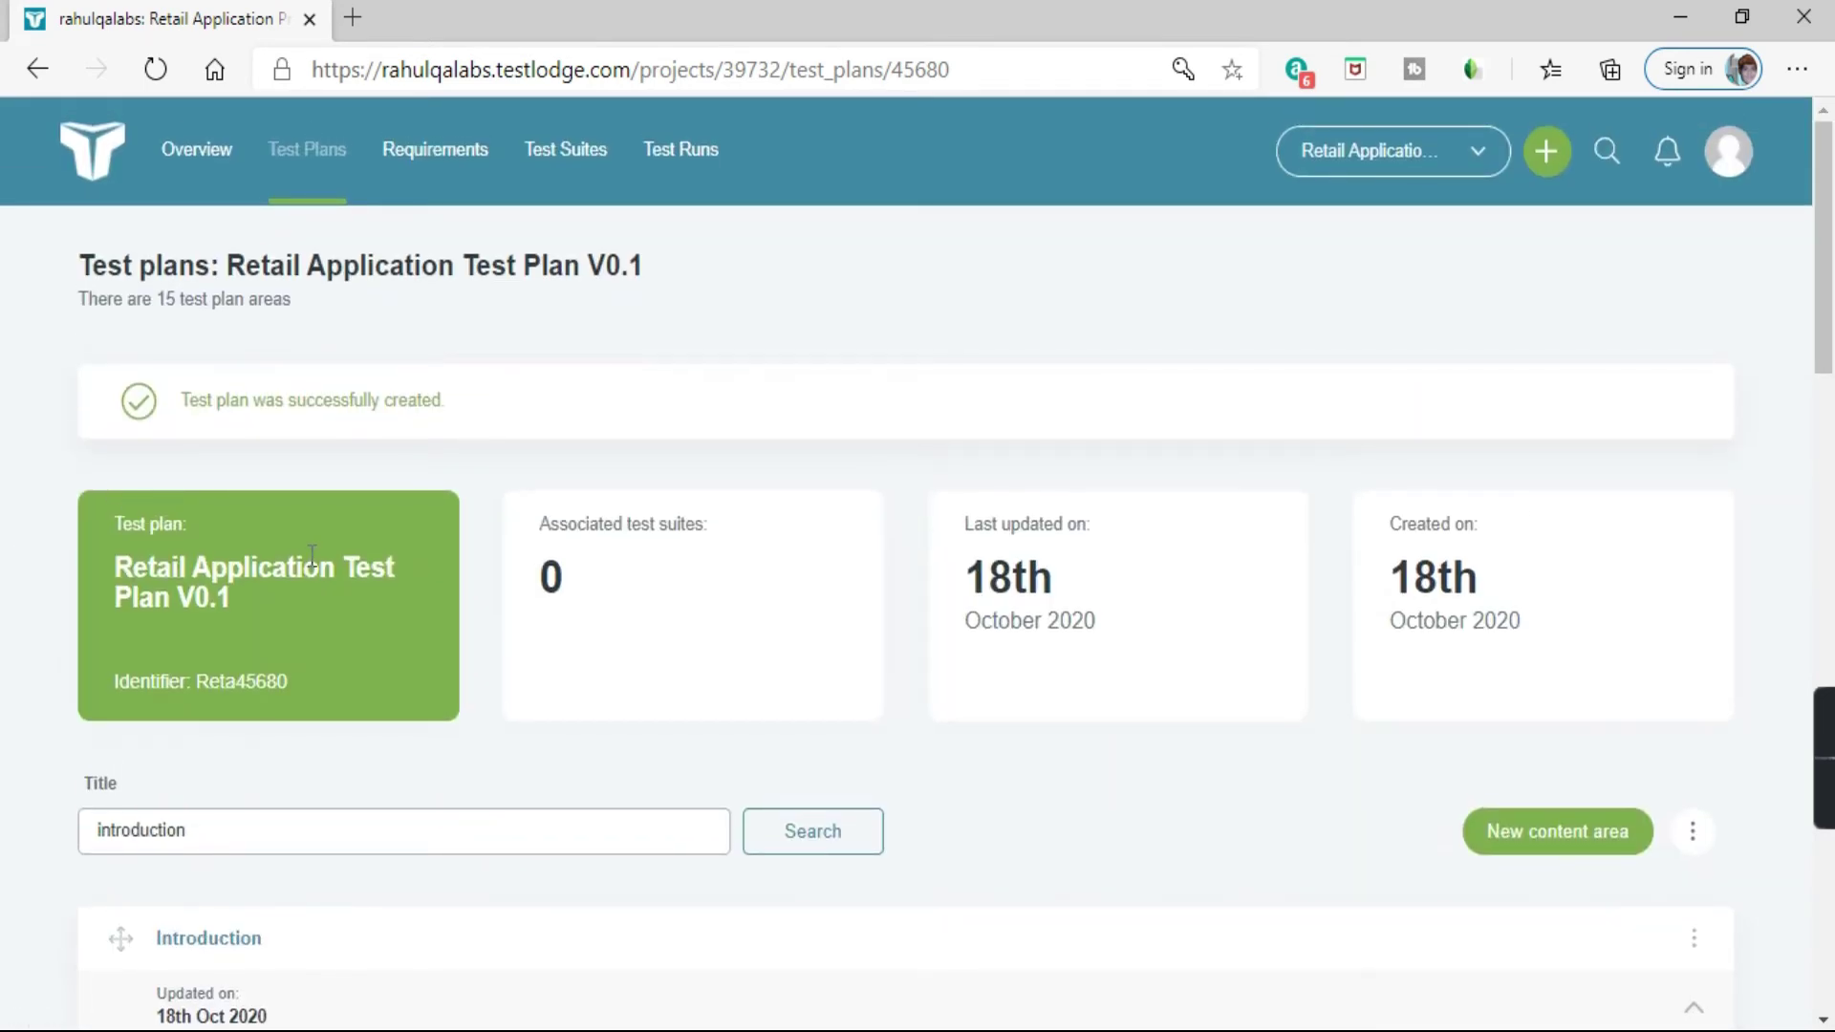
{"action": "scroll", "coordinate": [312, 557], "scroll_direction": "down", "scroll_amount": 4}
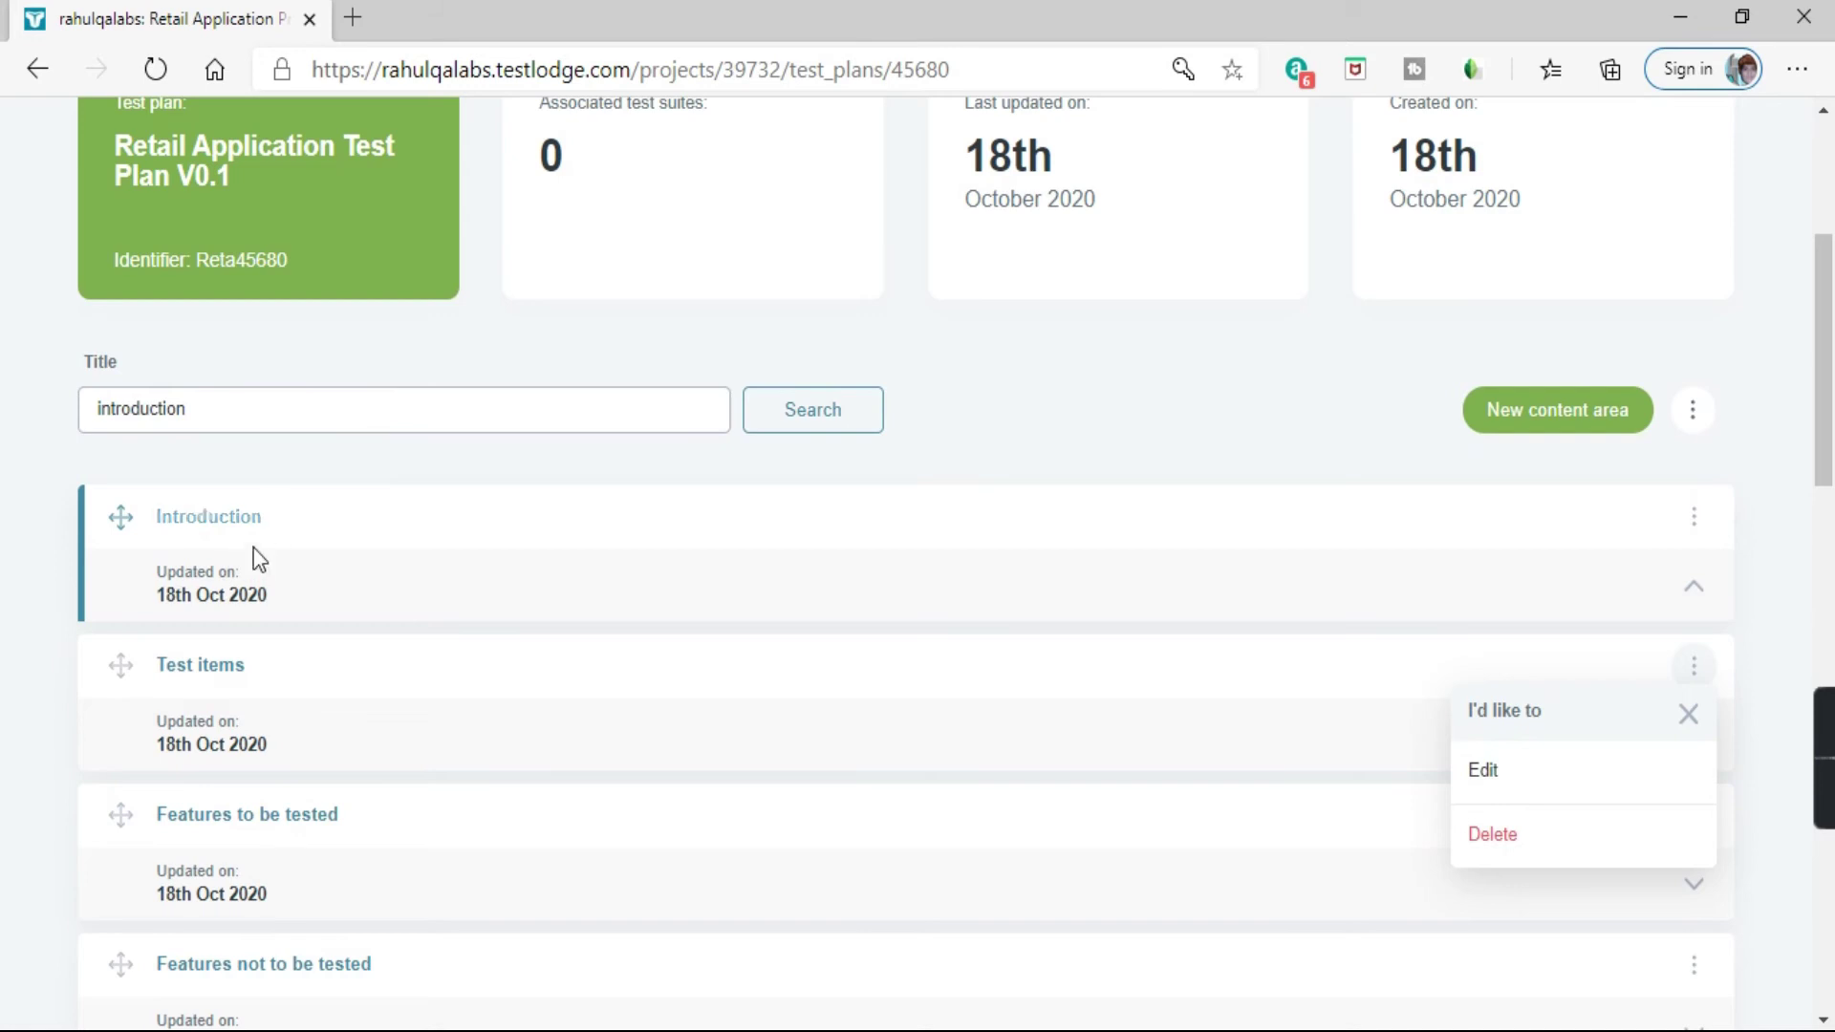
{"action": "scroll", "coordinate": [698, 573], "scroll_direction": "down", "scroll_amount": 1}
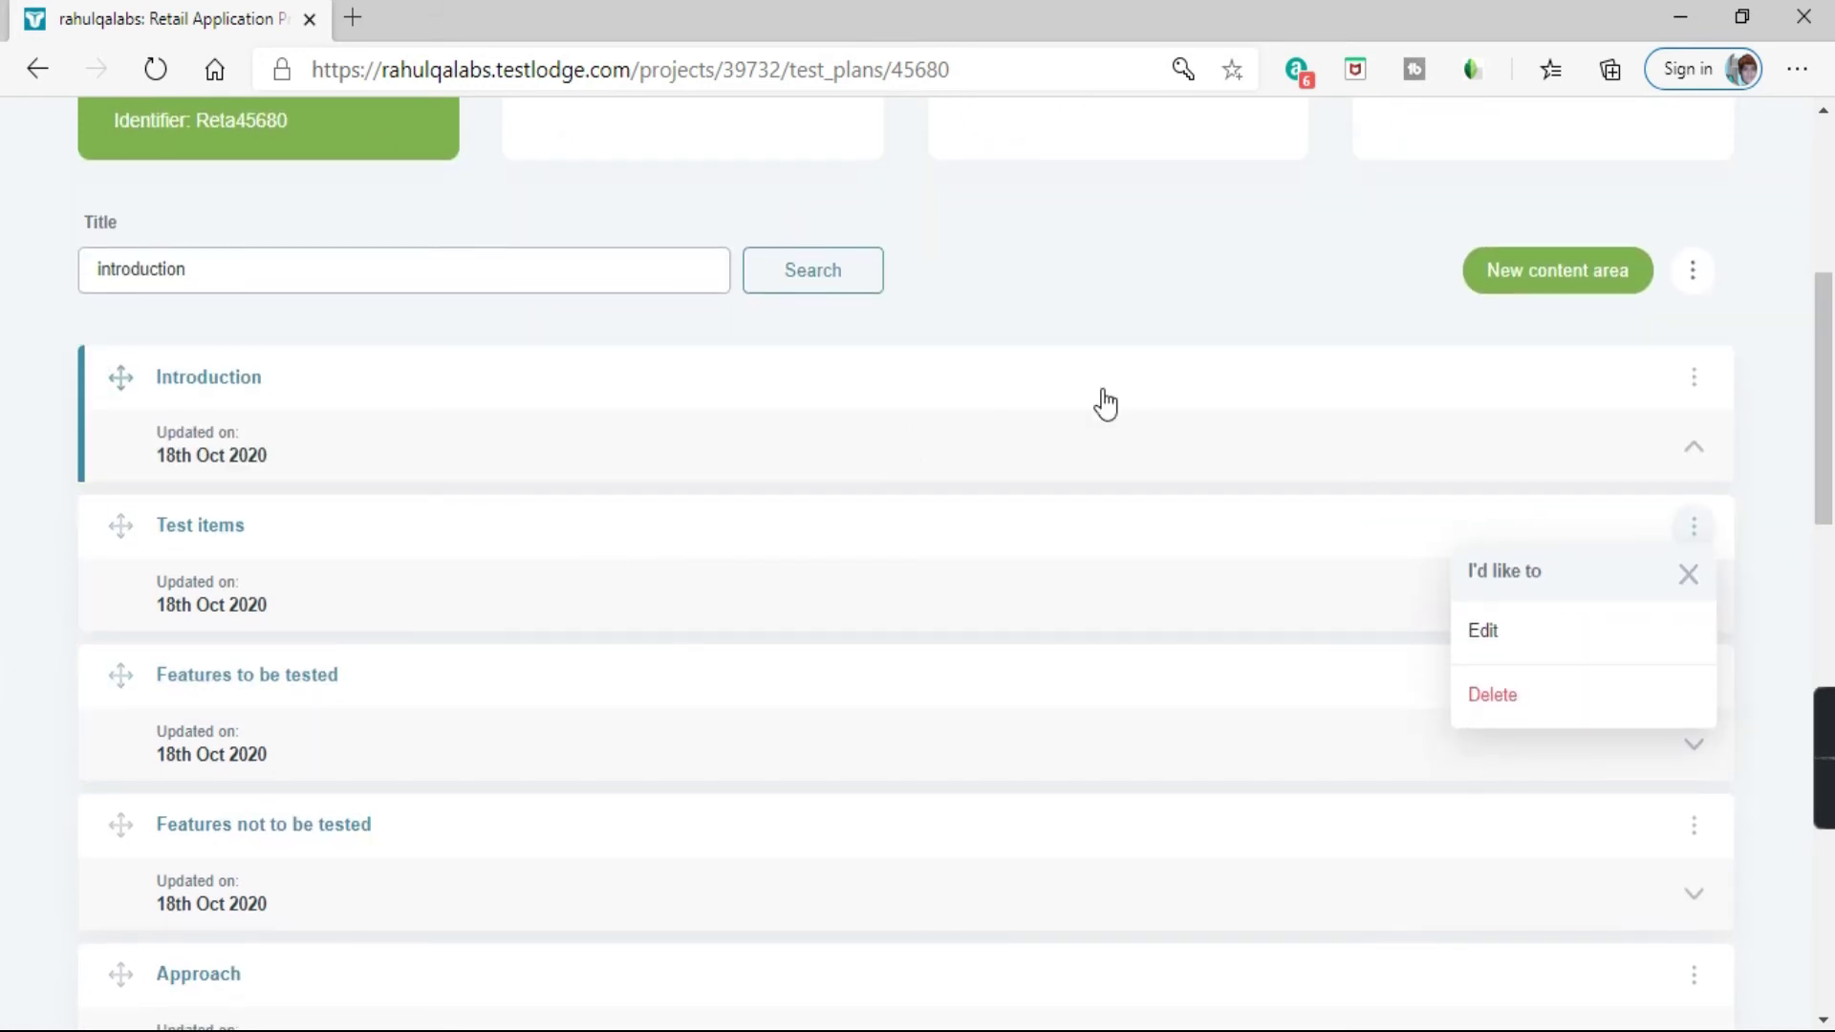
{"action": "left_click", "coordinate": [1688, 576]}
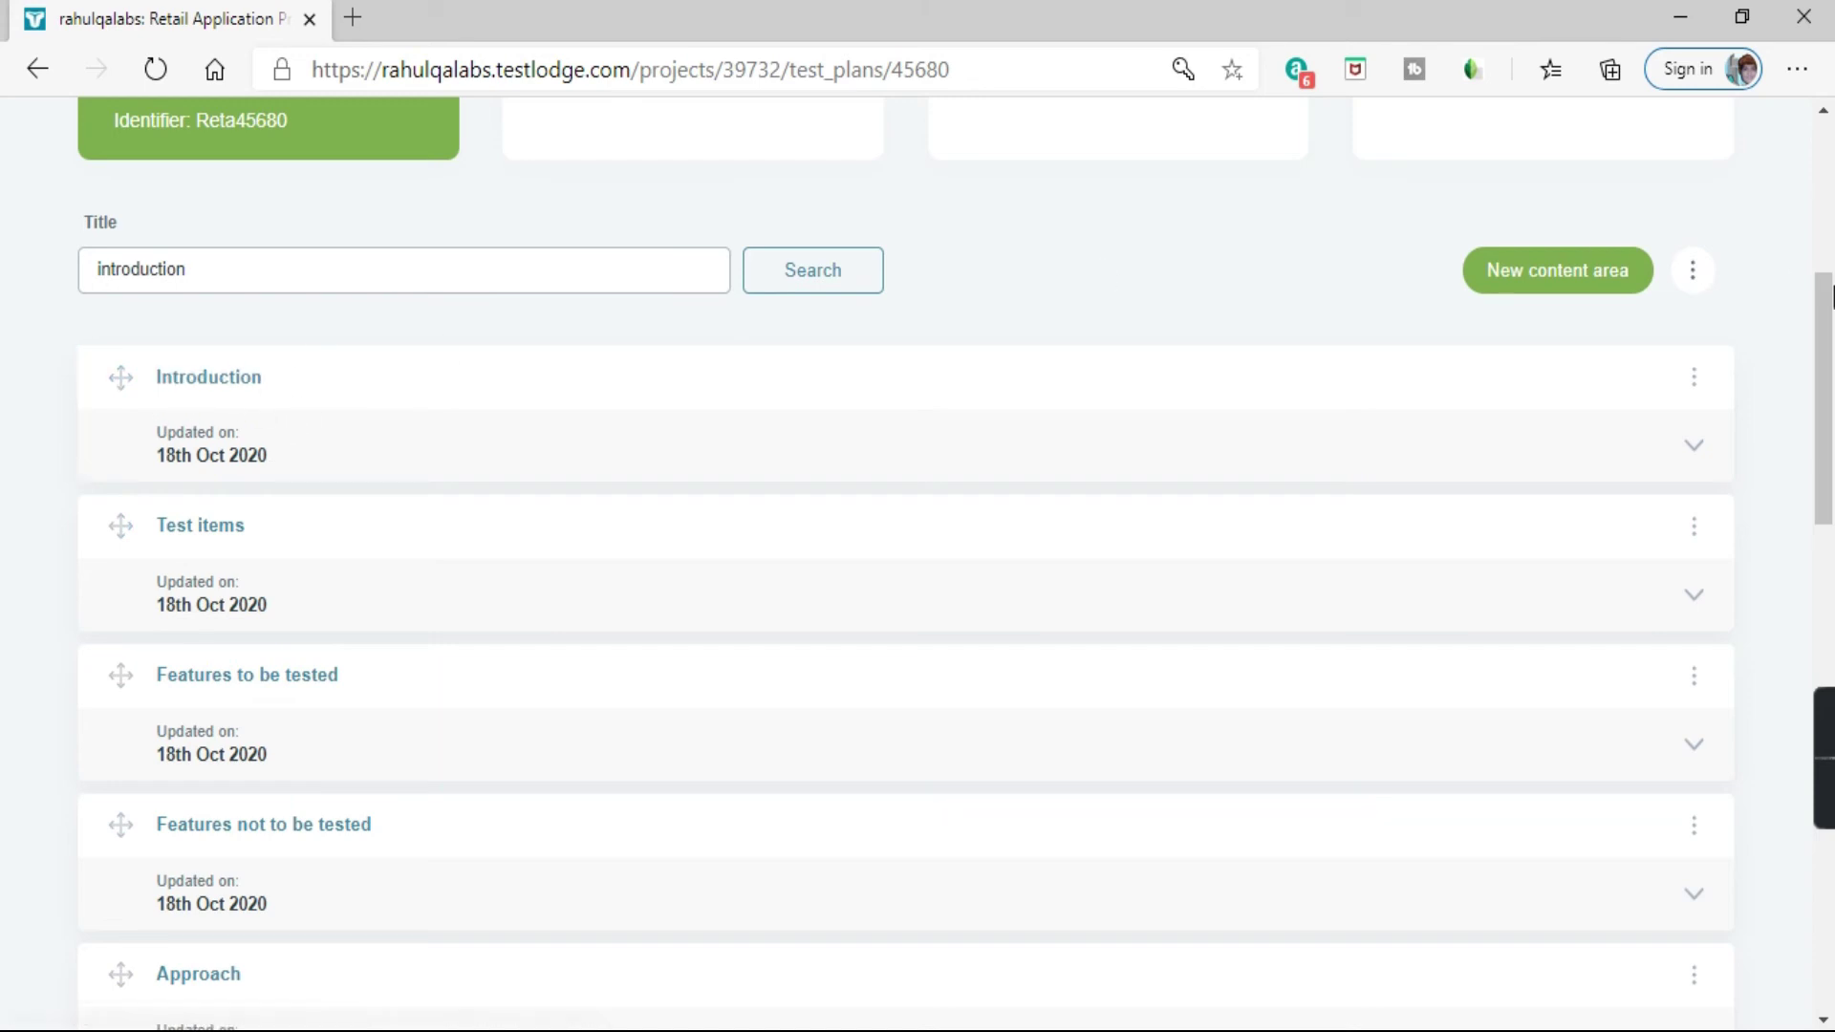
Edit Introduction to read 'This project deals with the testing of Retail website' plus points 1–3, and save
{"action": "left_click", "coordinate": [1689, 380]}
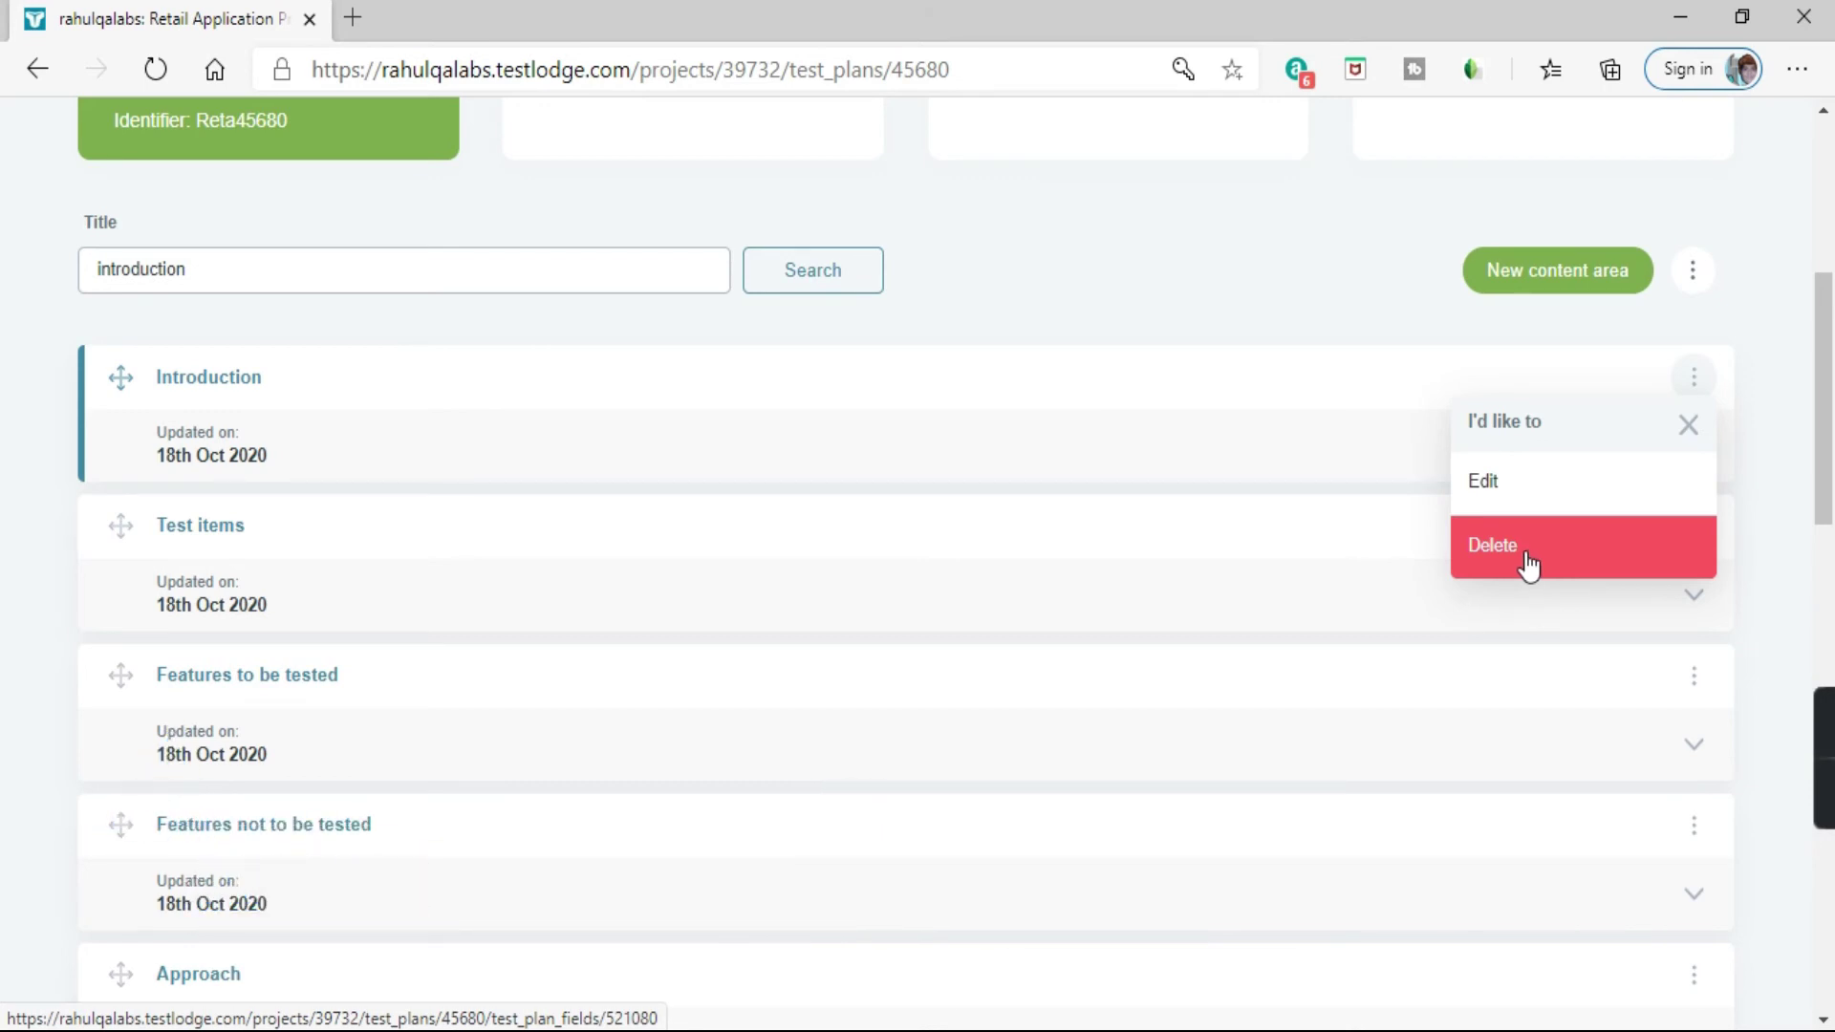
{"action": "left_click", "coordinate": [1550, 511]}
{"action": "left_click", "coordinate": [258, 667]}
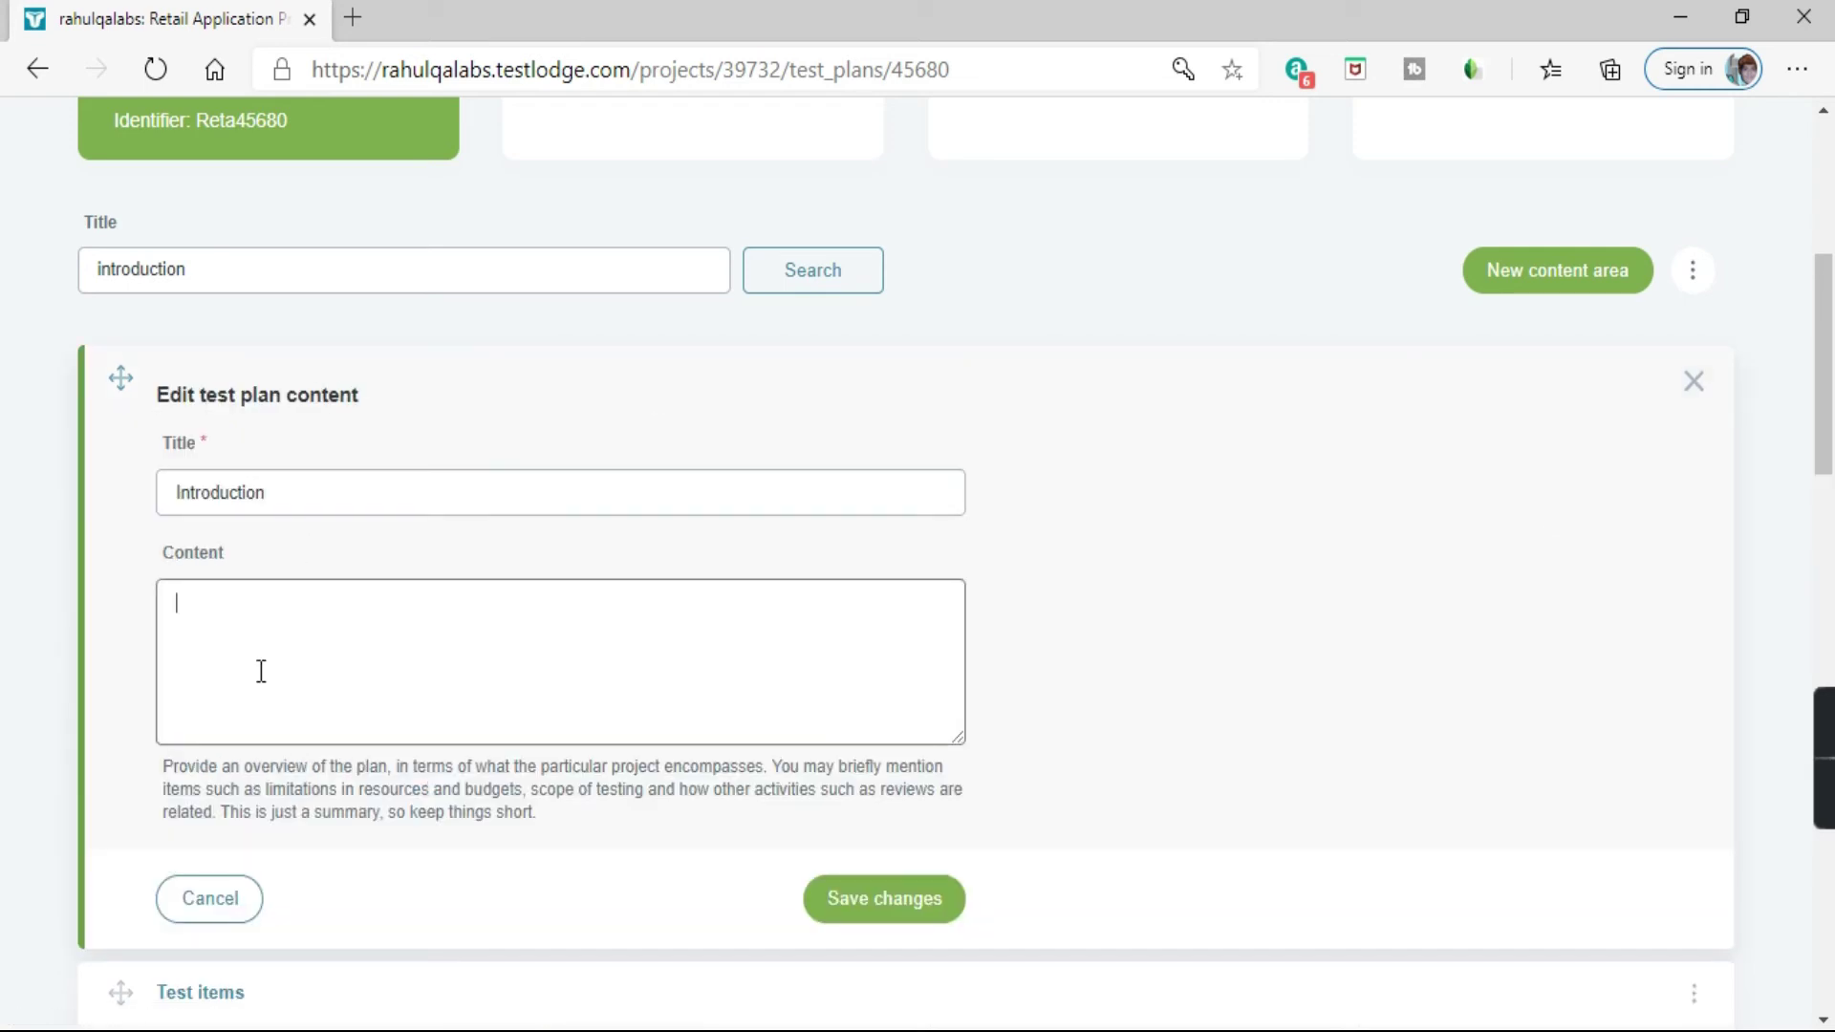
{"action": "left_click_drag", "start_coordinate": [284, 492], "coordinate": [129, 473]}
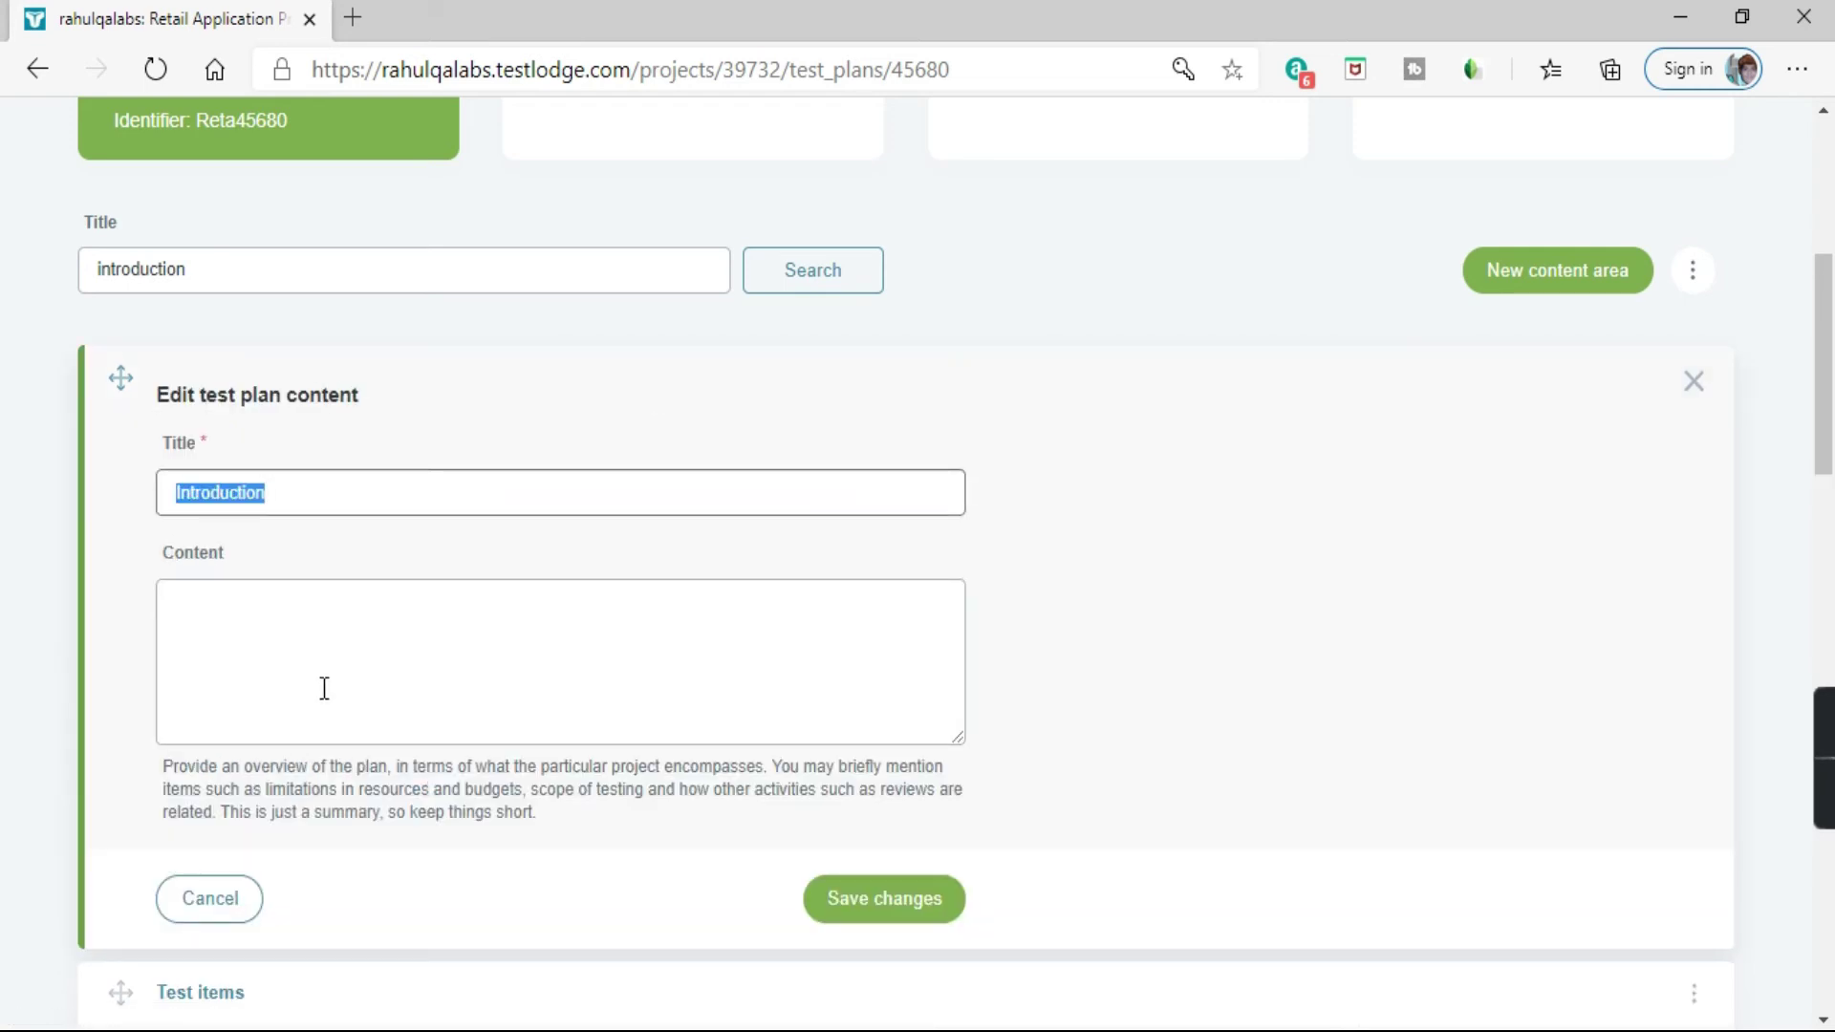
{"action": "left_click", "coordinate": [252, 616]}
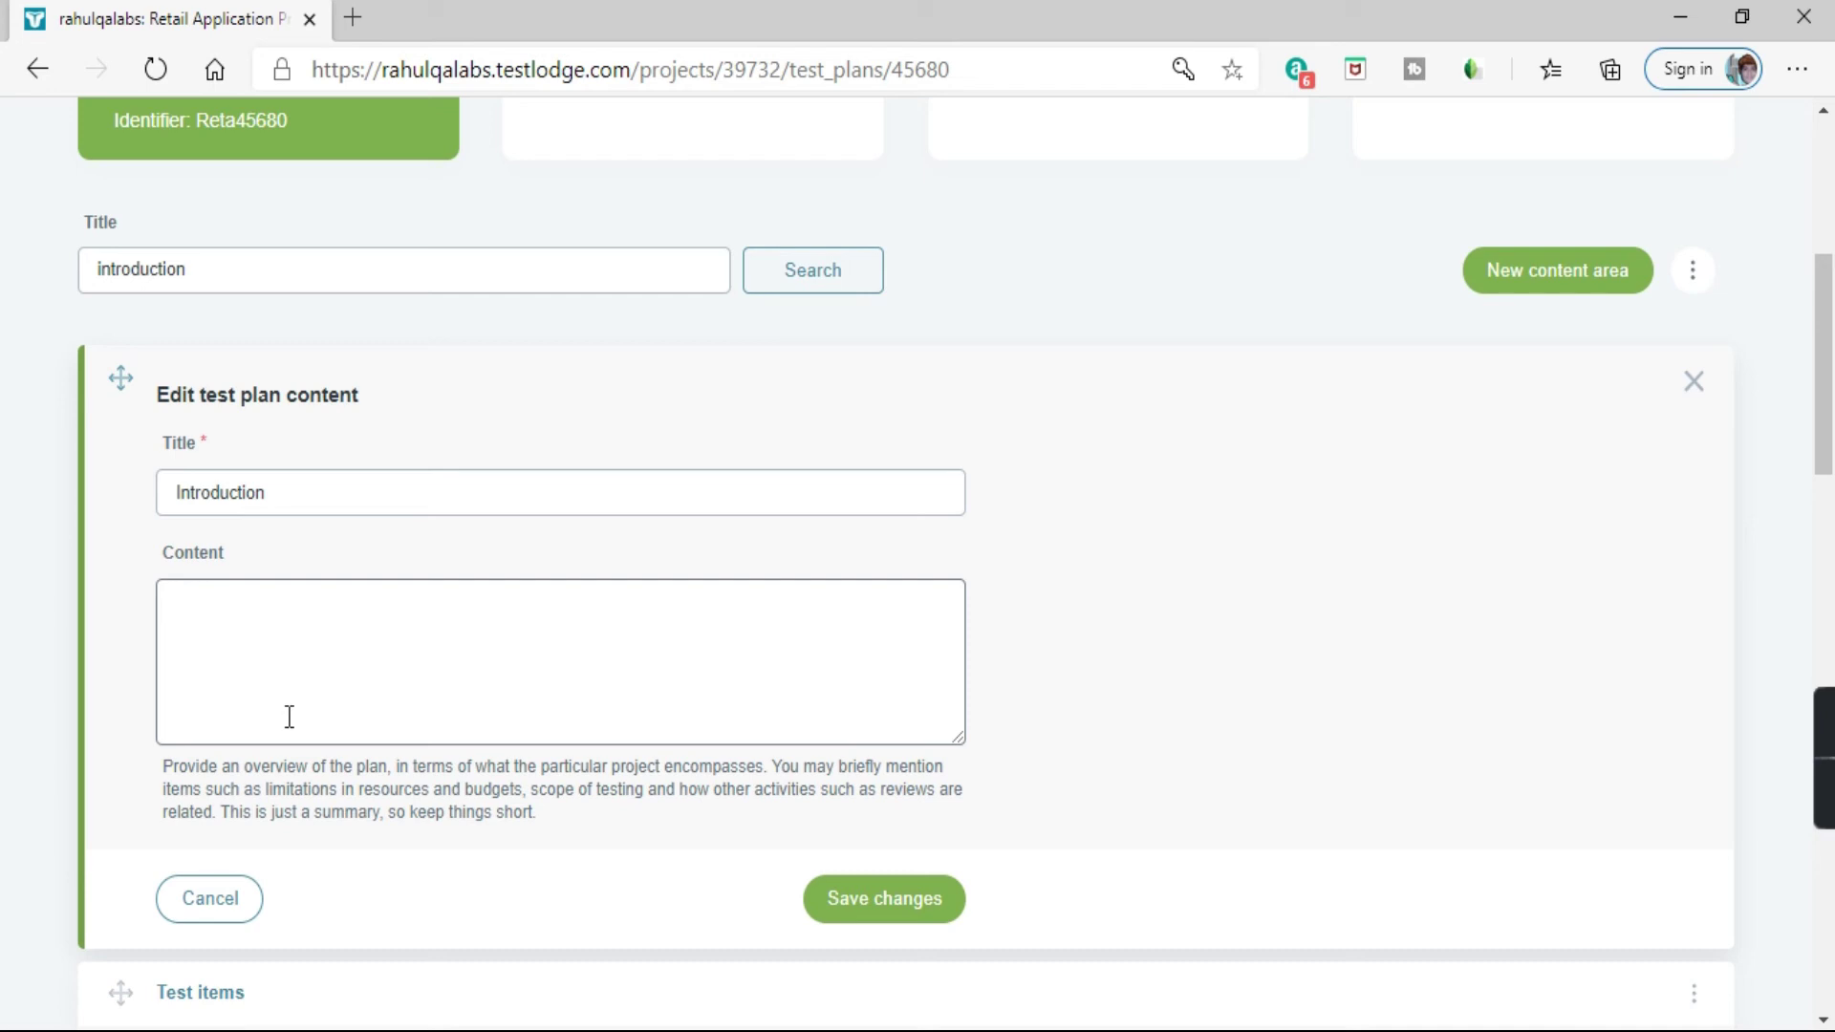
{"action": "type", "text": "This project deals with "}
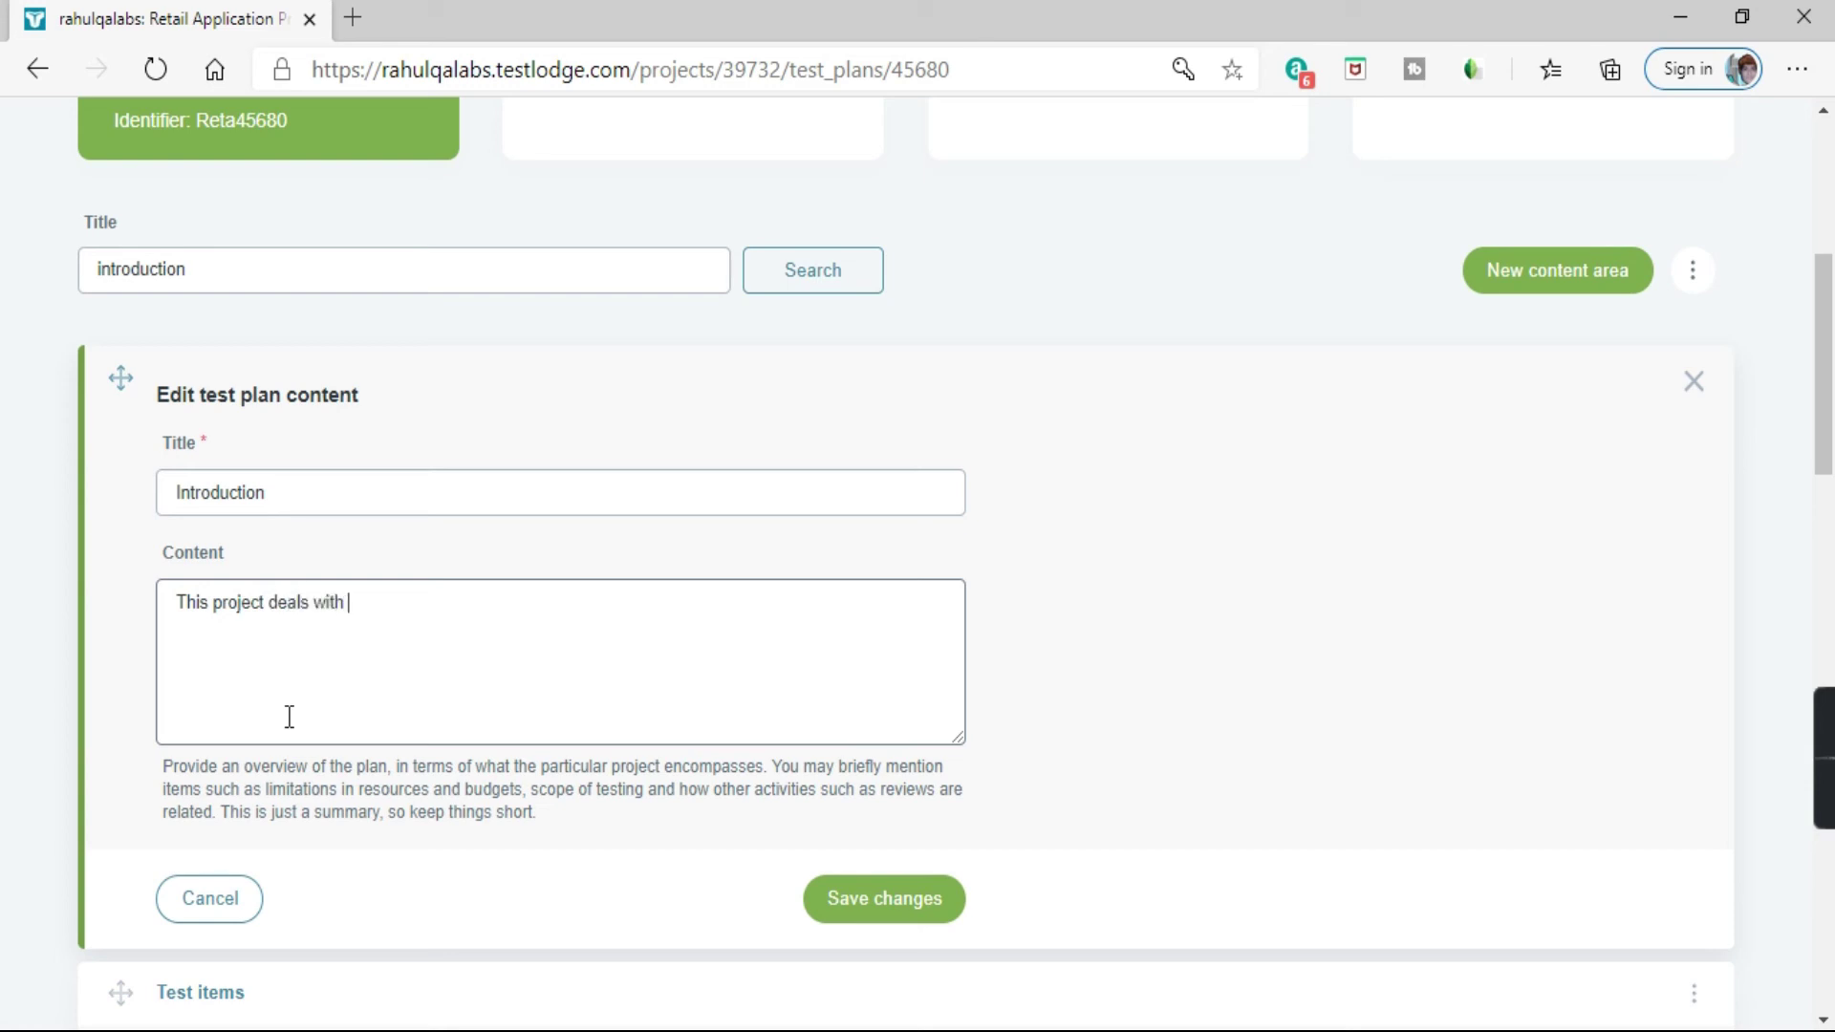
{"action": "type", "text": "the testing of Retail w"}
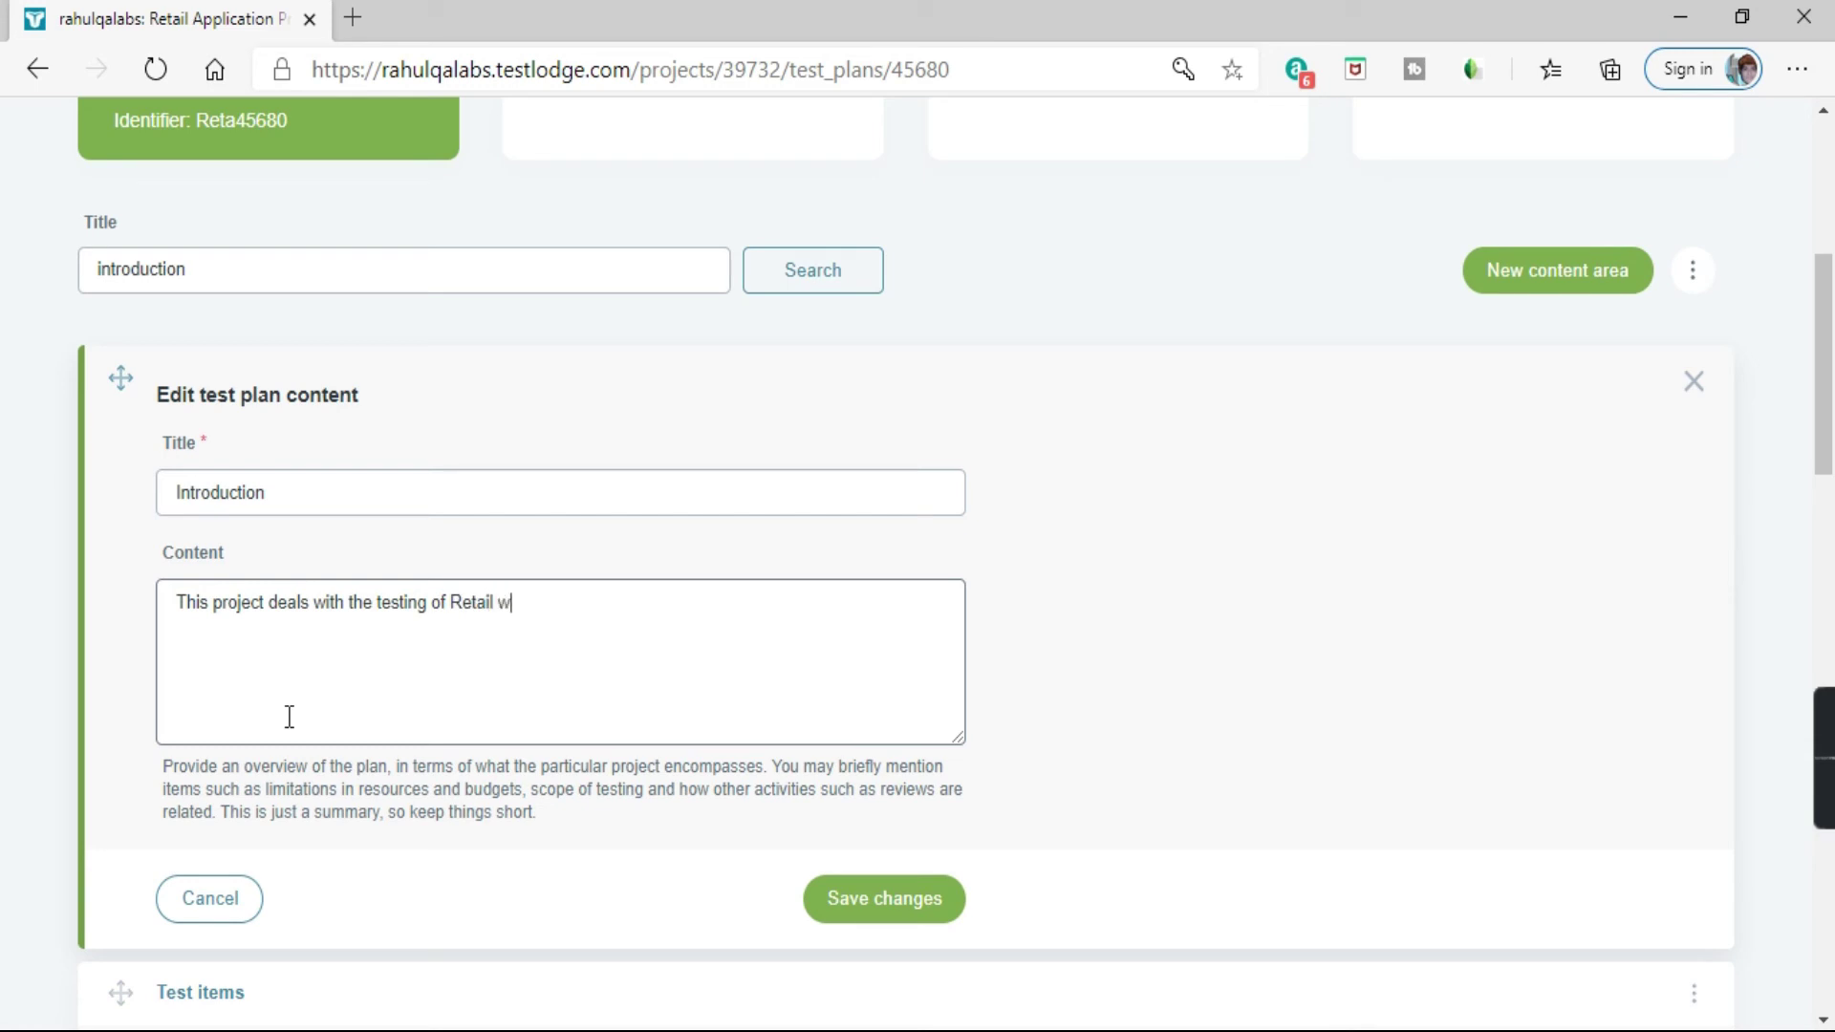
{"action": "type", "text": "ebsite ."}
{"action": "key", "text": "Return"}
{"action": "type", "text": "1. "}
{"action": "type", "text": "2."}
{"action": "key", "text": "Return"}
{"action": "type", "text": "3."}
{"action": "scroll", "coordinate": [380, 652], "scroll_direction": "down", "scroll_amount": 3}
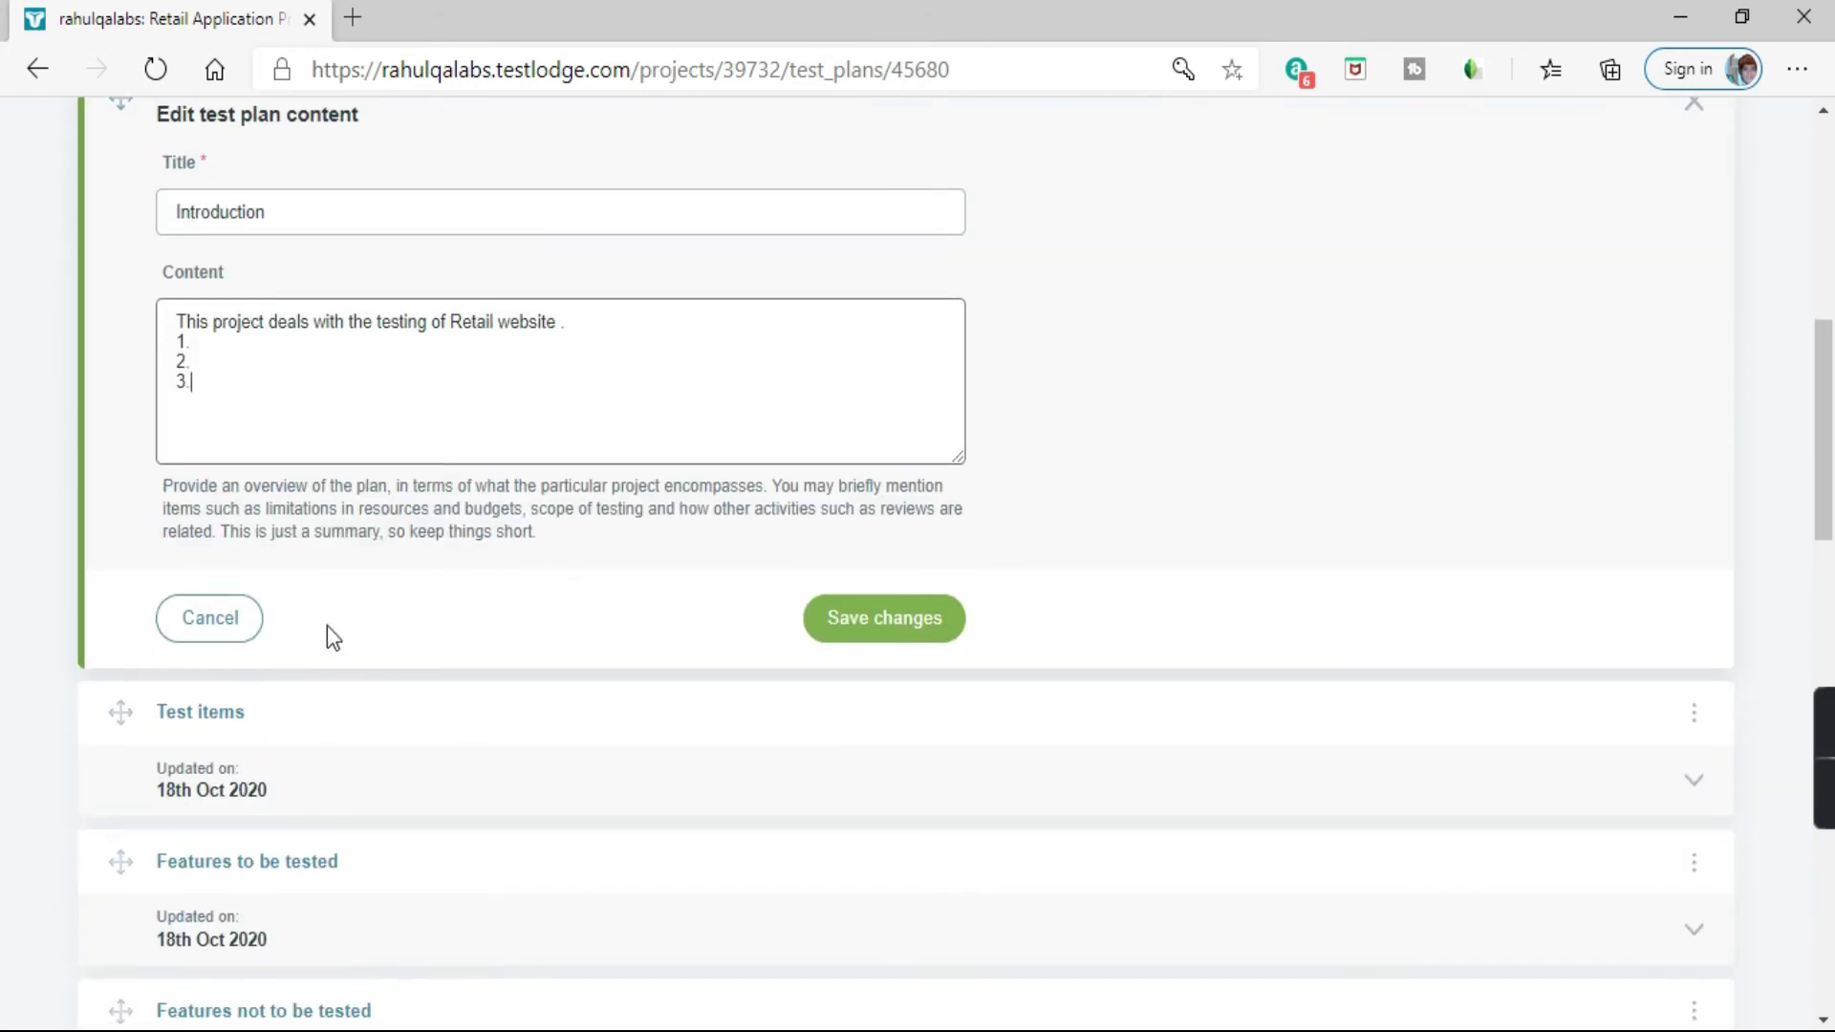
{"action": "left_click", "coordinate": [904, 627]}
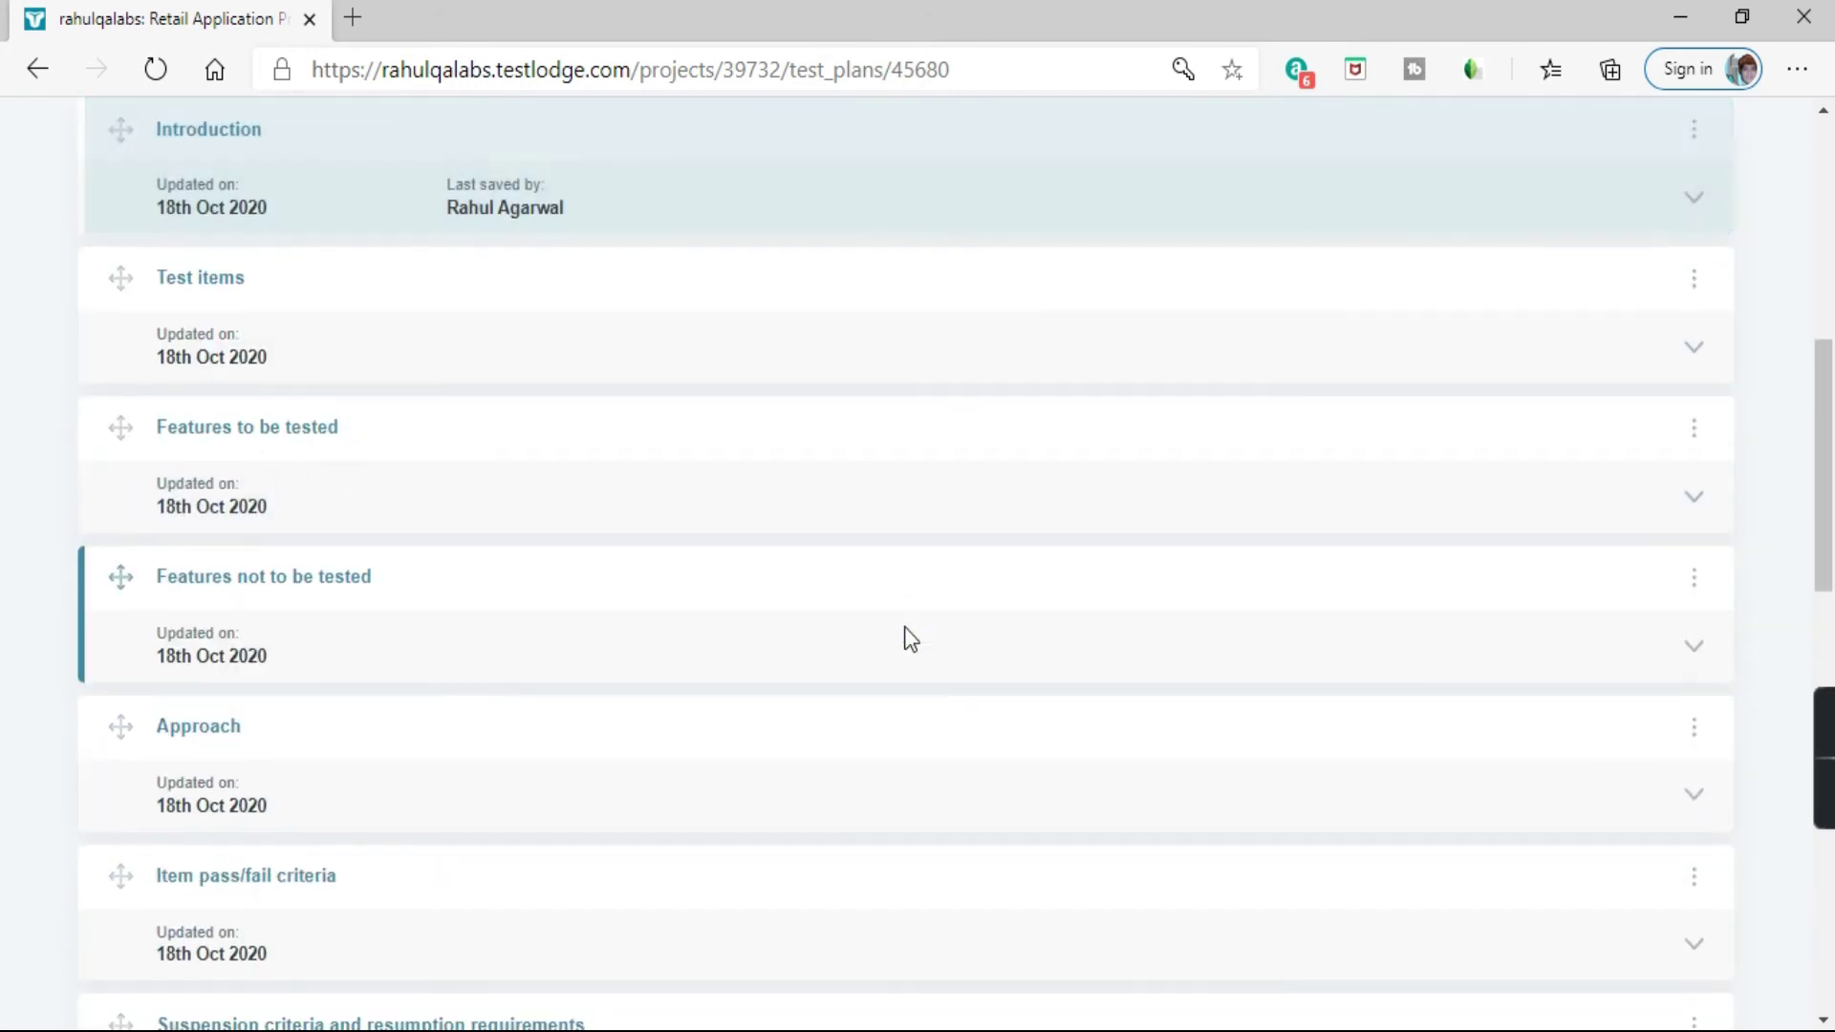
{"action": "scroll", "coordinate": [352, 635], "scroll_direction": "up", "scroll_amount": 4}
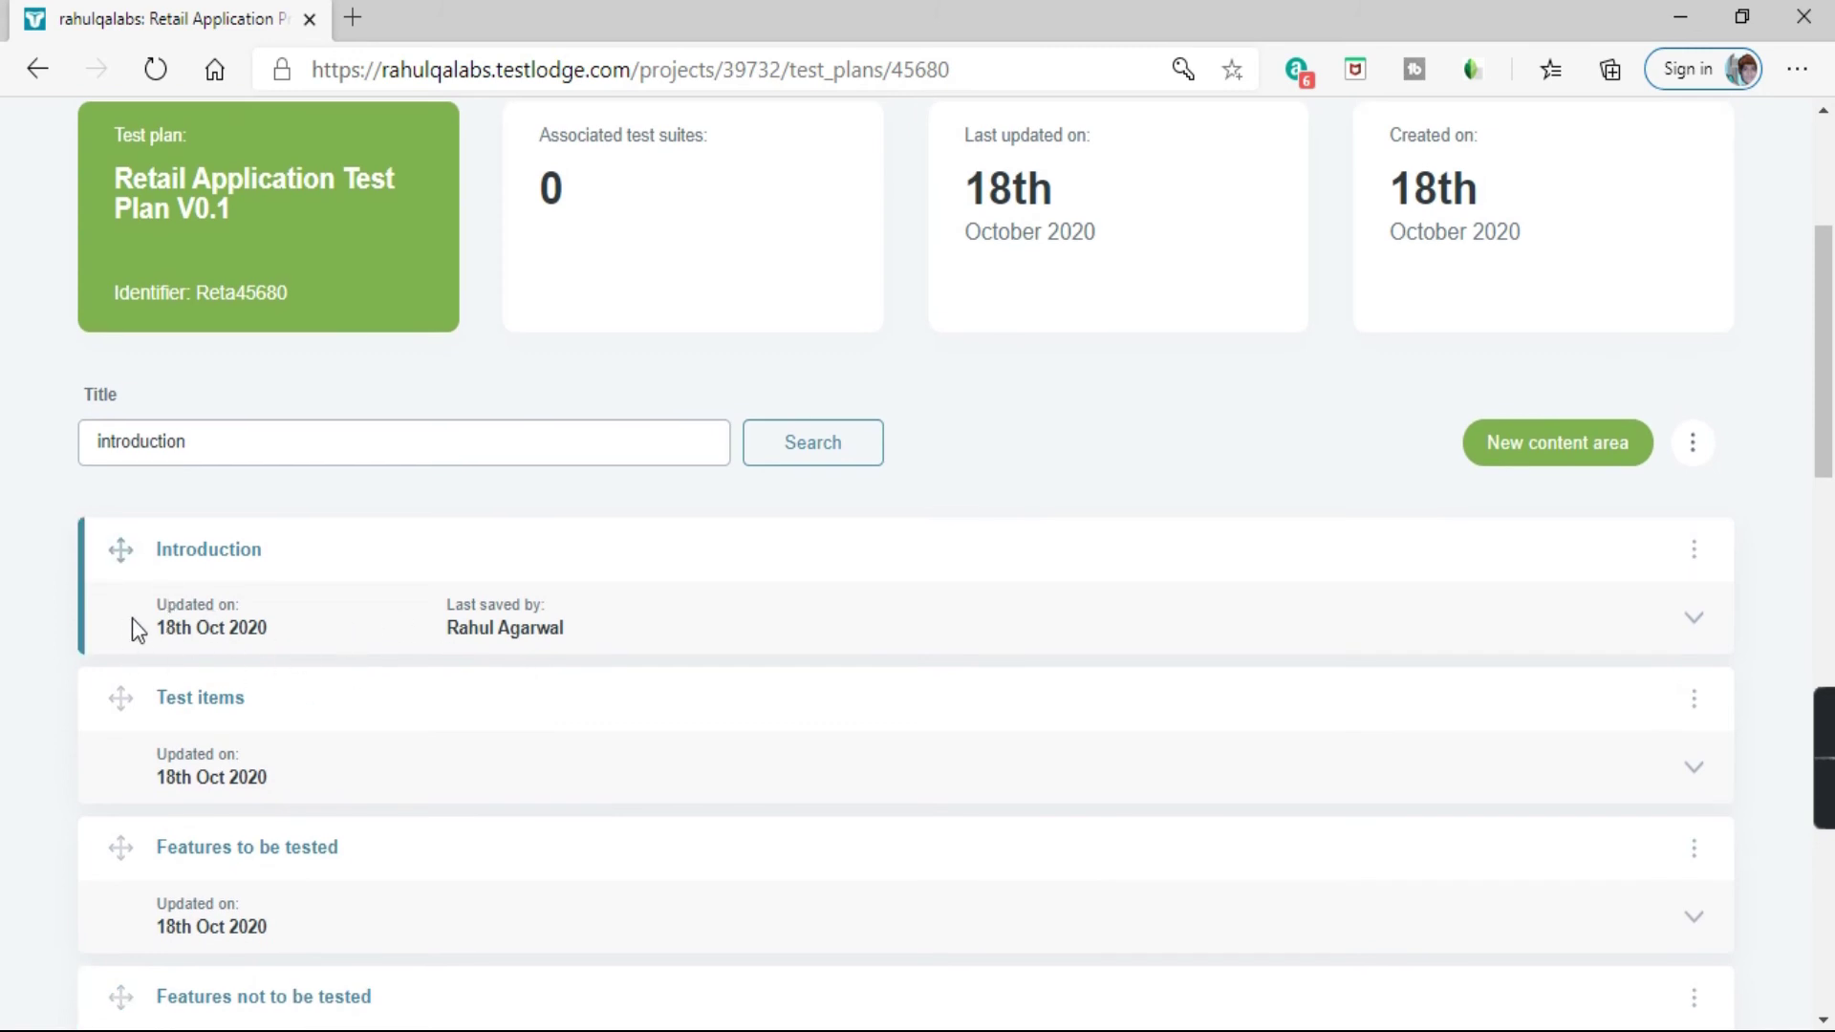
{"action": "left_click_drag", "start_coordinate": [449, 623], "coordinate": [585, 672]}
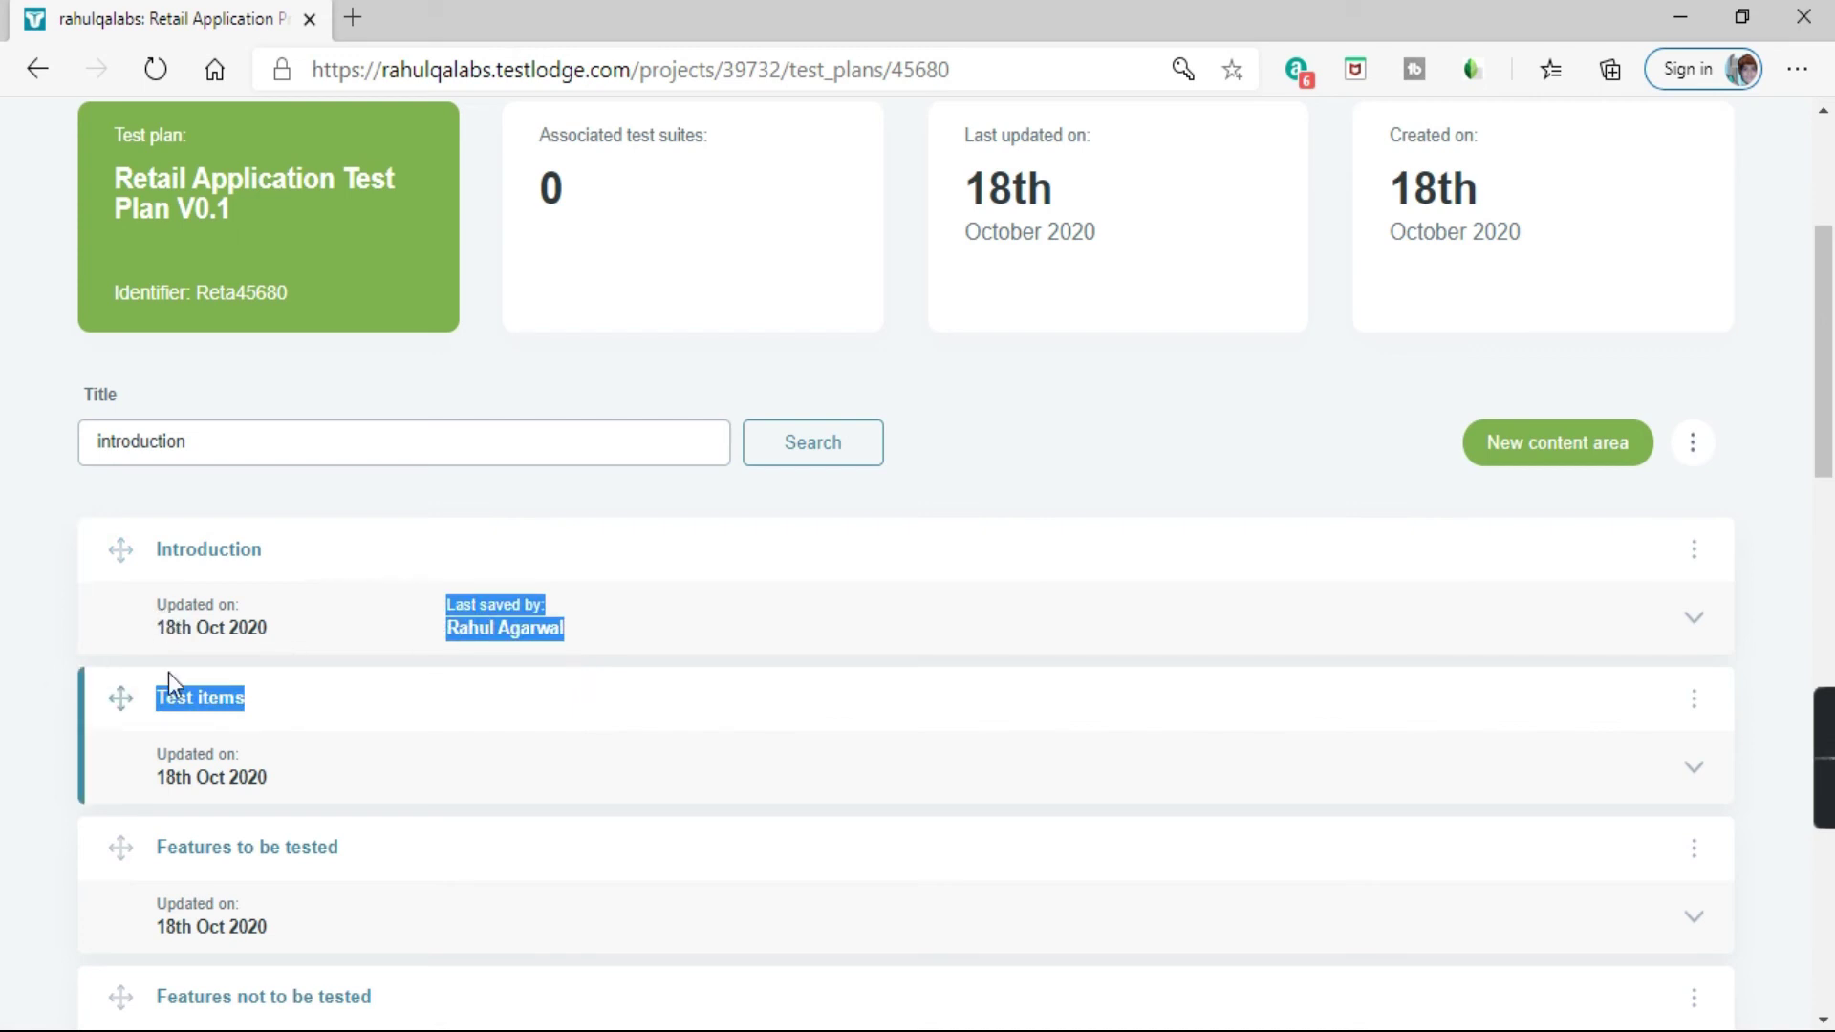
{"action": "left_click", "coordinate": [860, 631]}
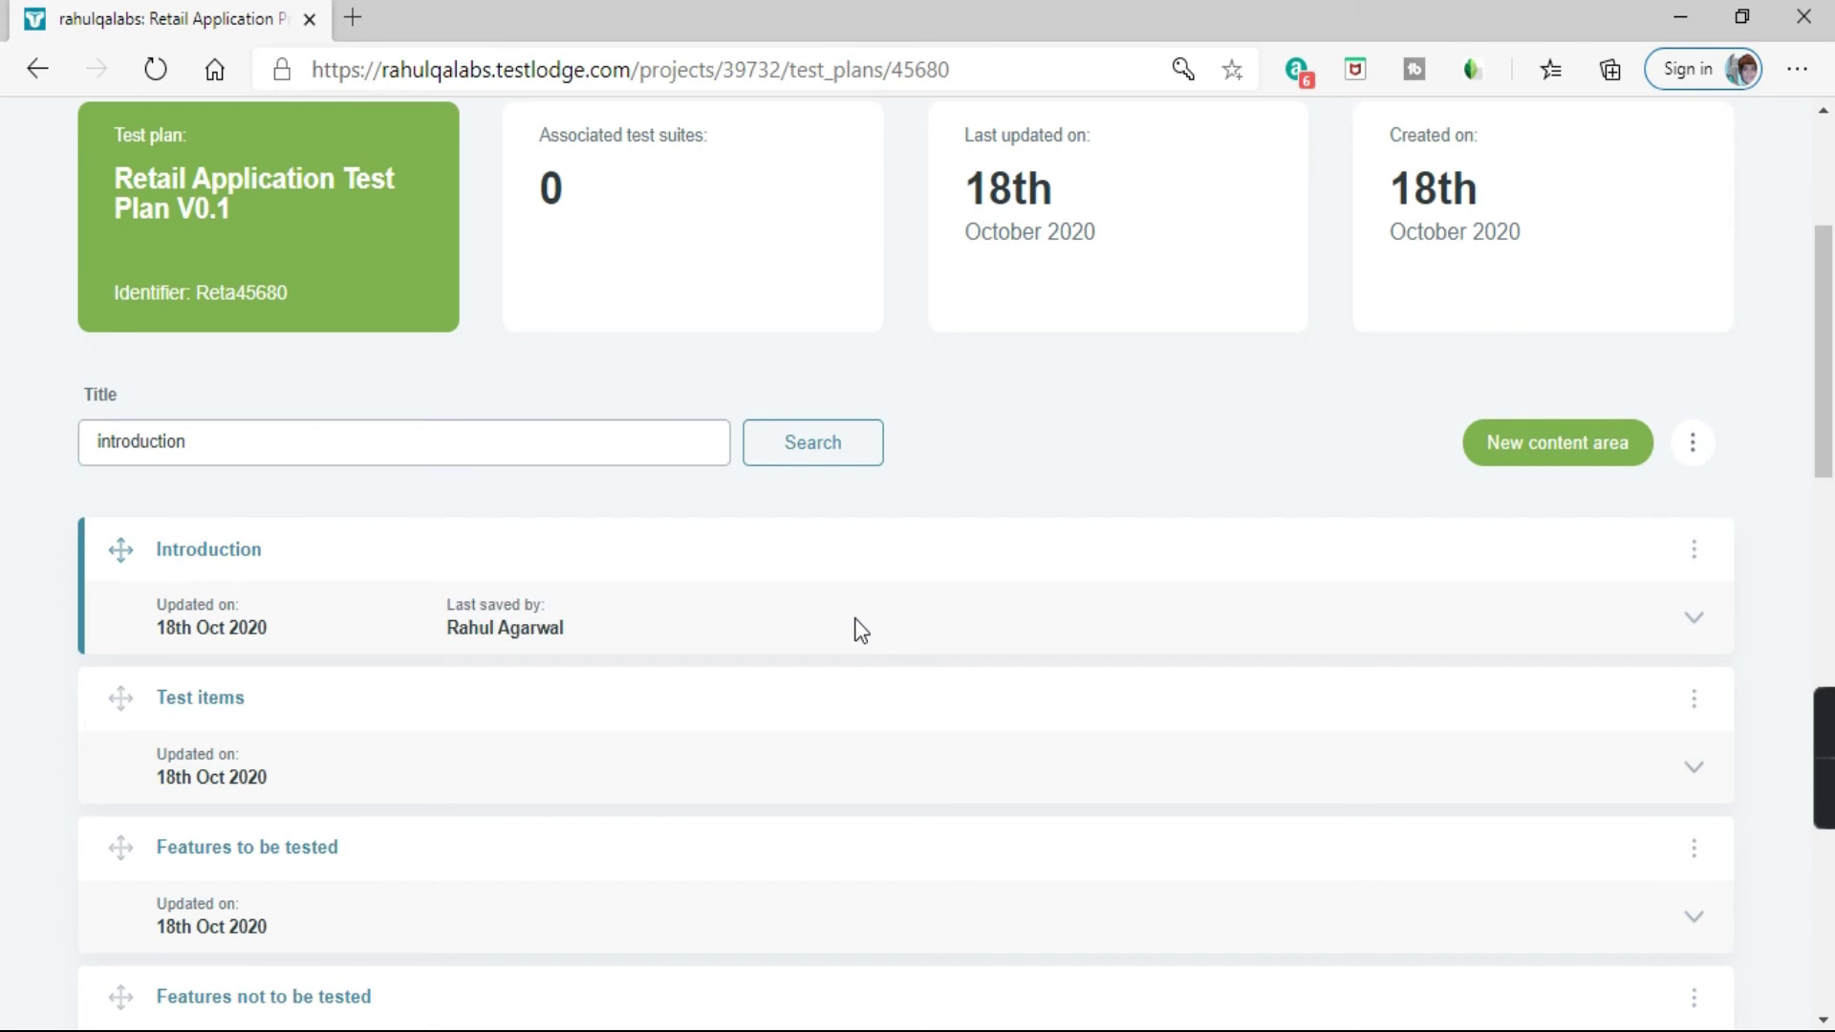
{"action": "scroll", "coordinate": [885, 665], "scroll_direction": "down", "scroll_amount": 1}
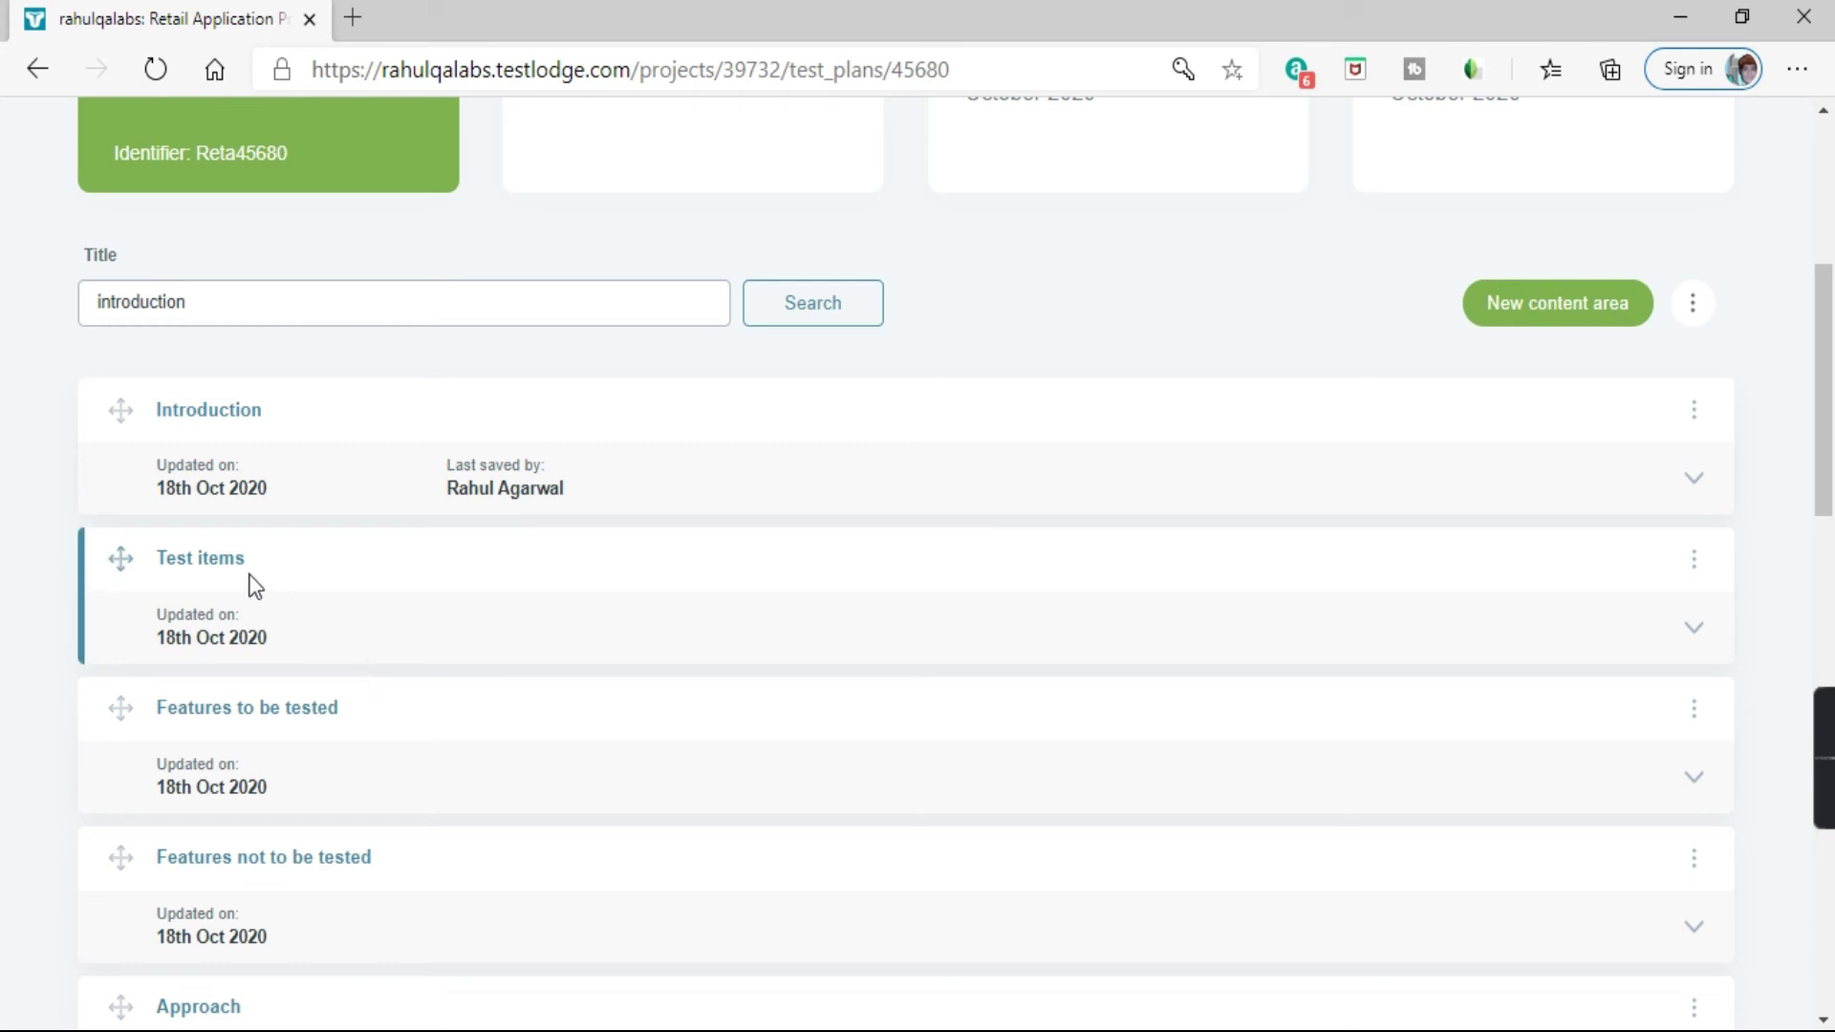
{"action": "scroll", "coordinate": [255, 588], "scroll_direction": "down", "scroll_amount": 2}
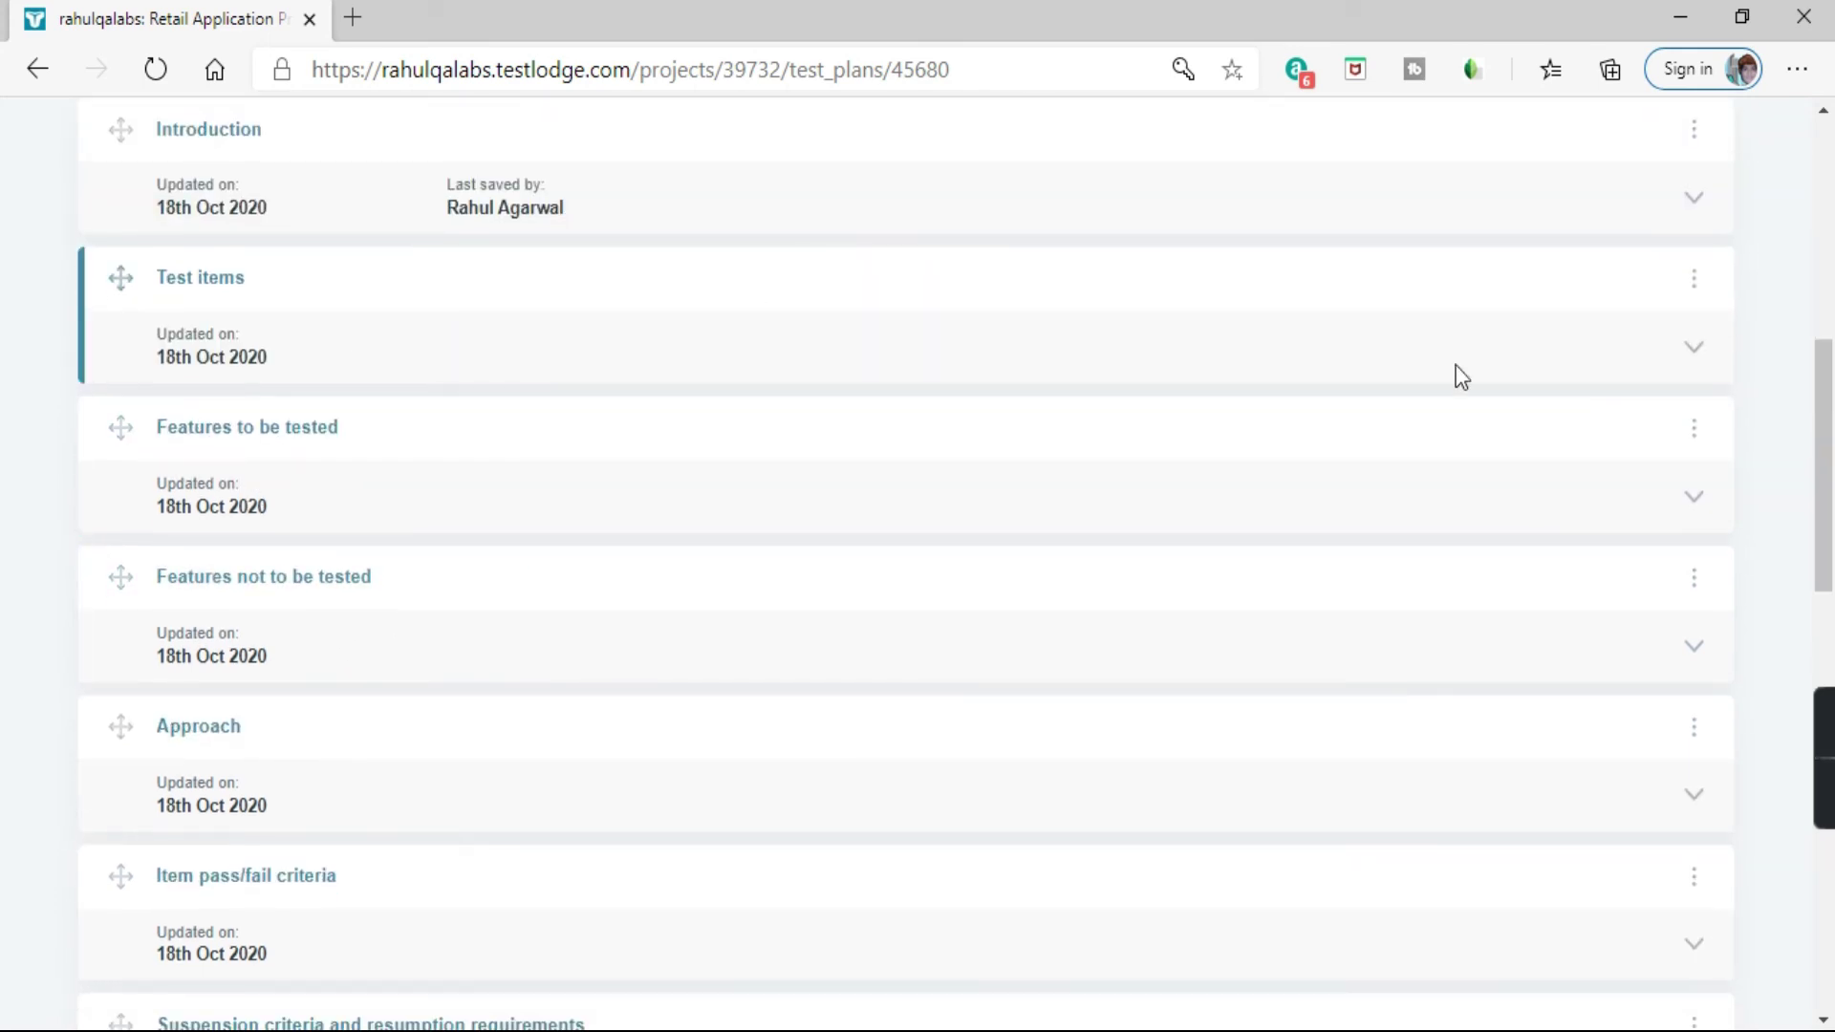
{"action": "left_click", "coordinate": [1694, 280]}
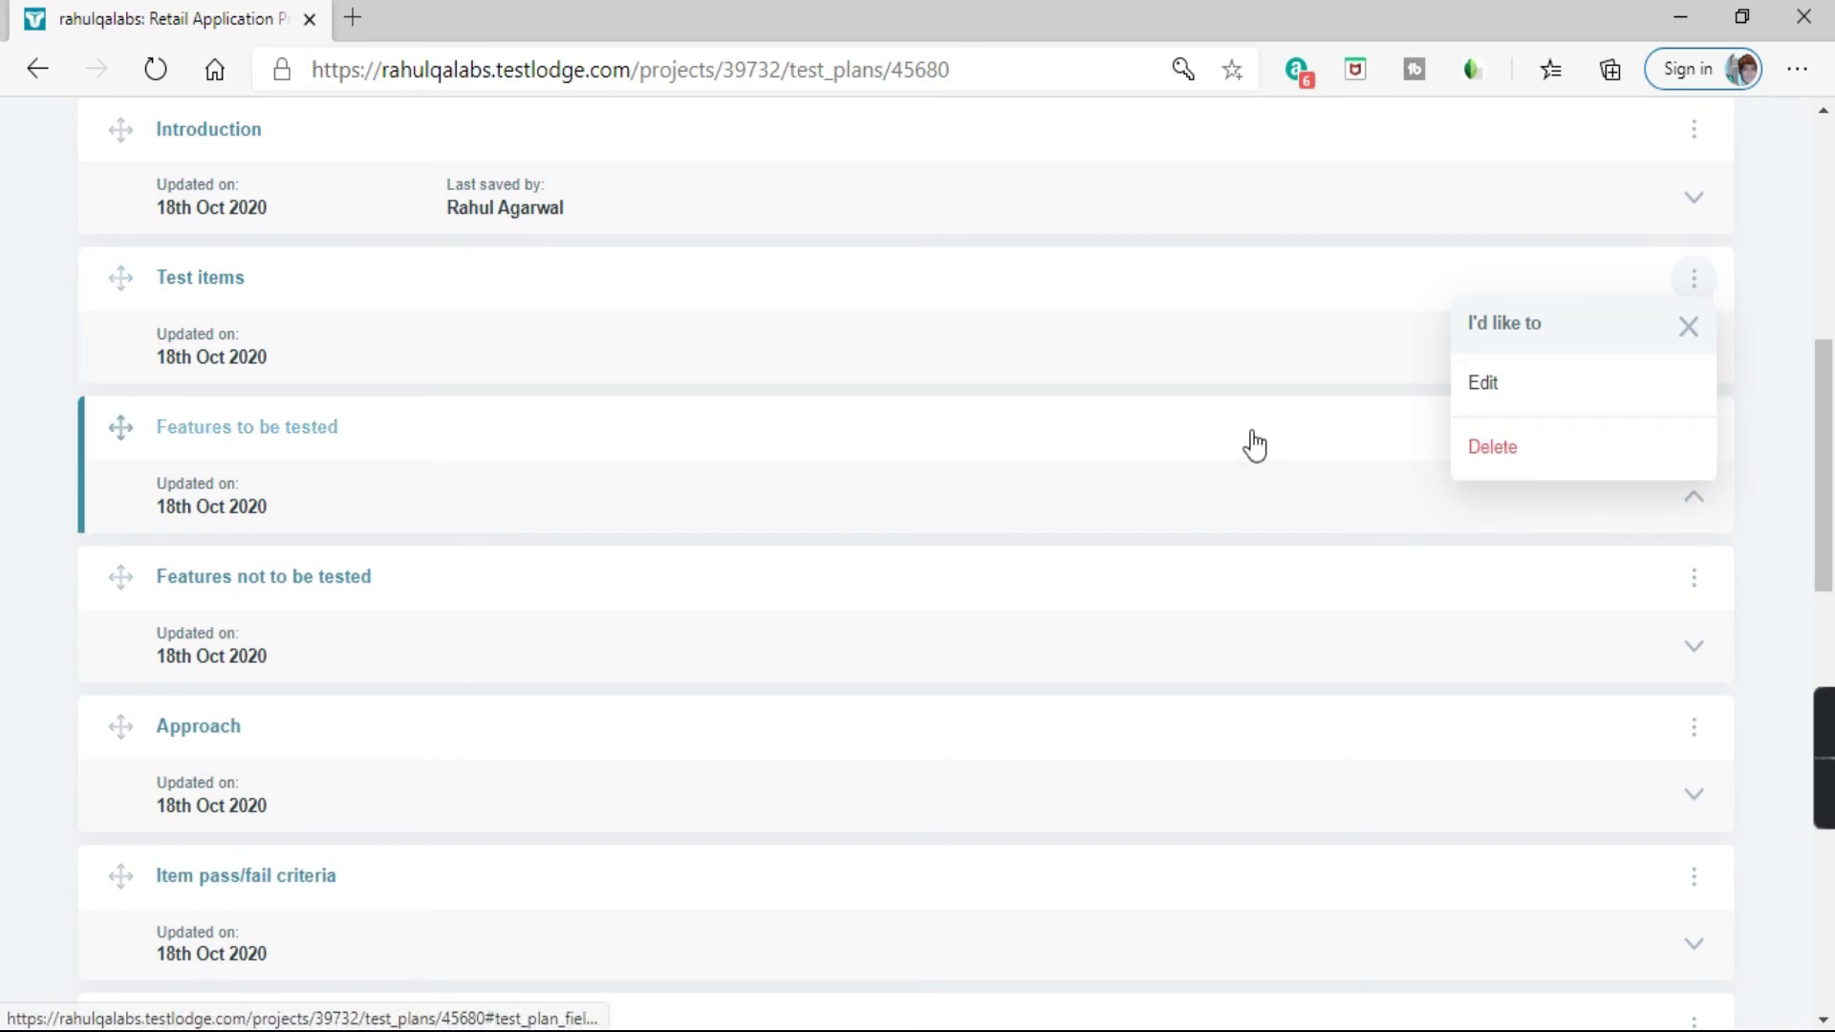
{"action": "left_click", "coordinate": [1685, 328]}
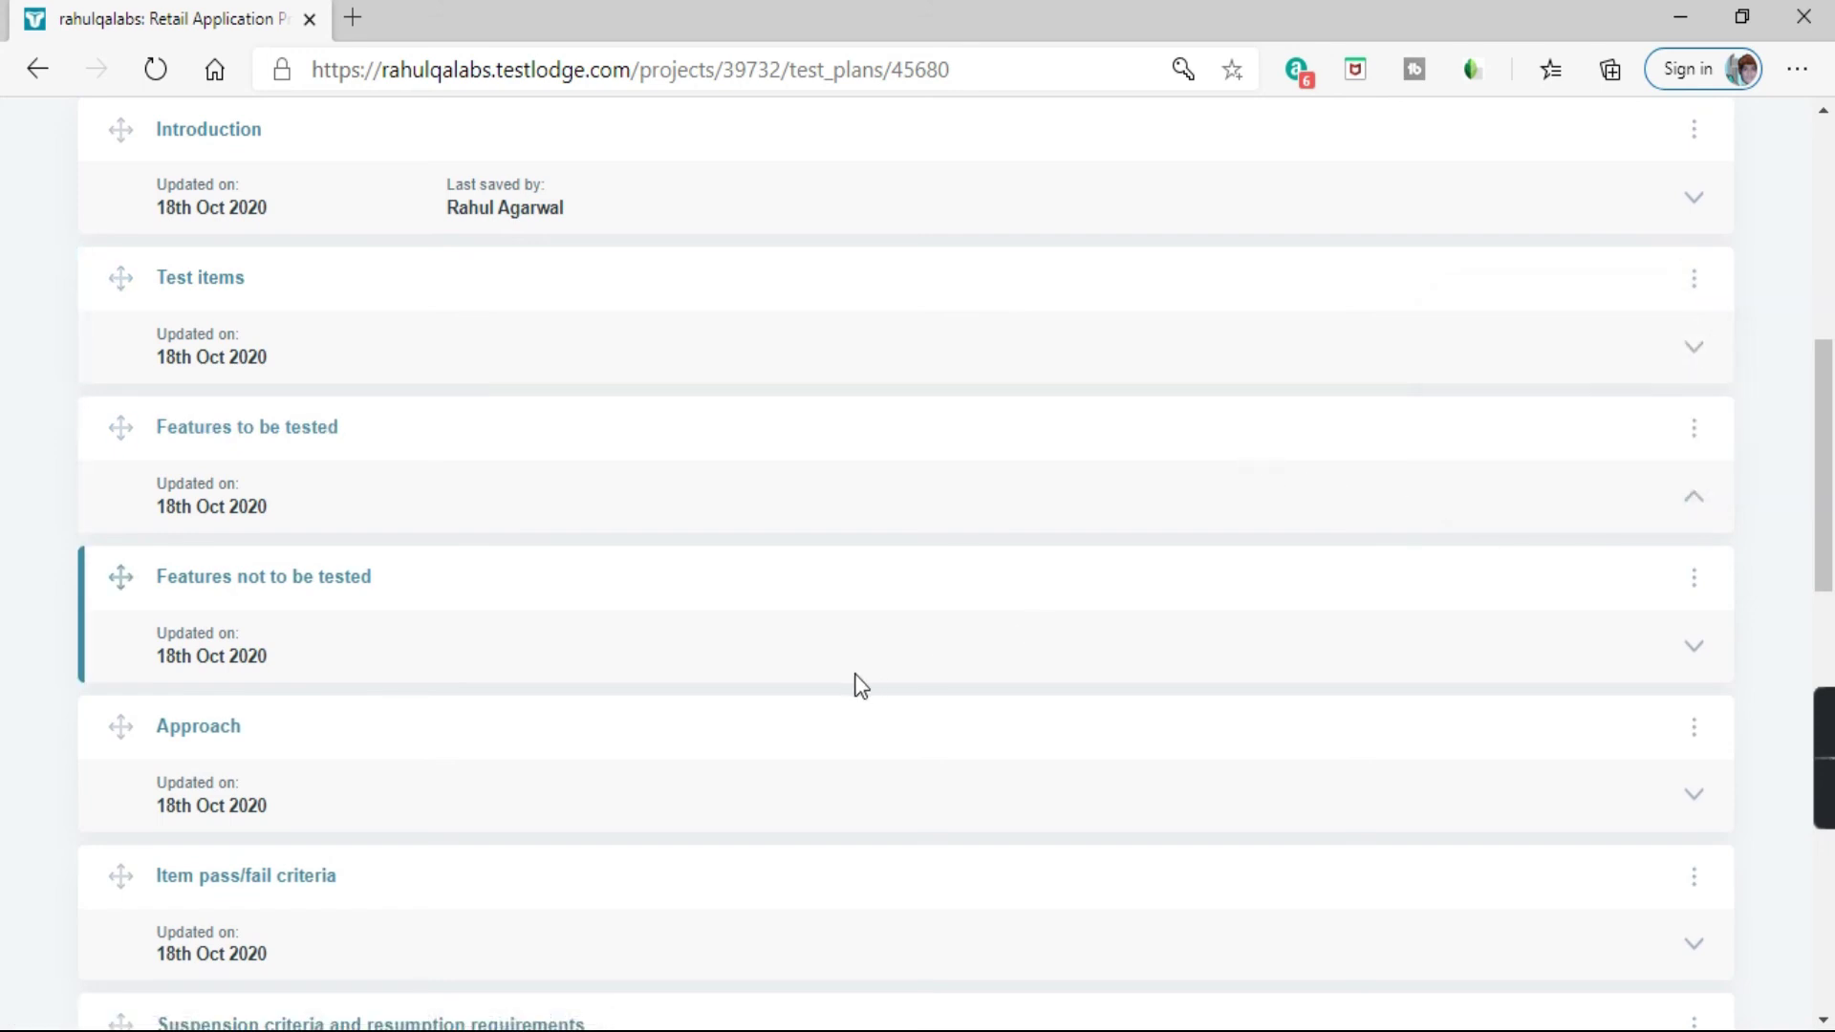
{"action": "scroll", "coordinate": [860, 686], "scroll_direction": "up", "scroll_amount": 4}
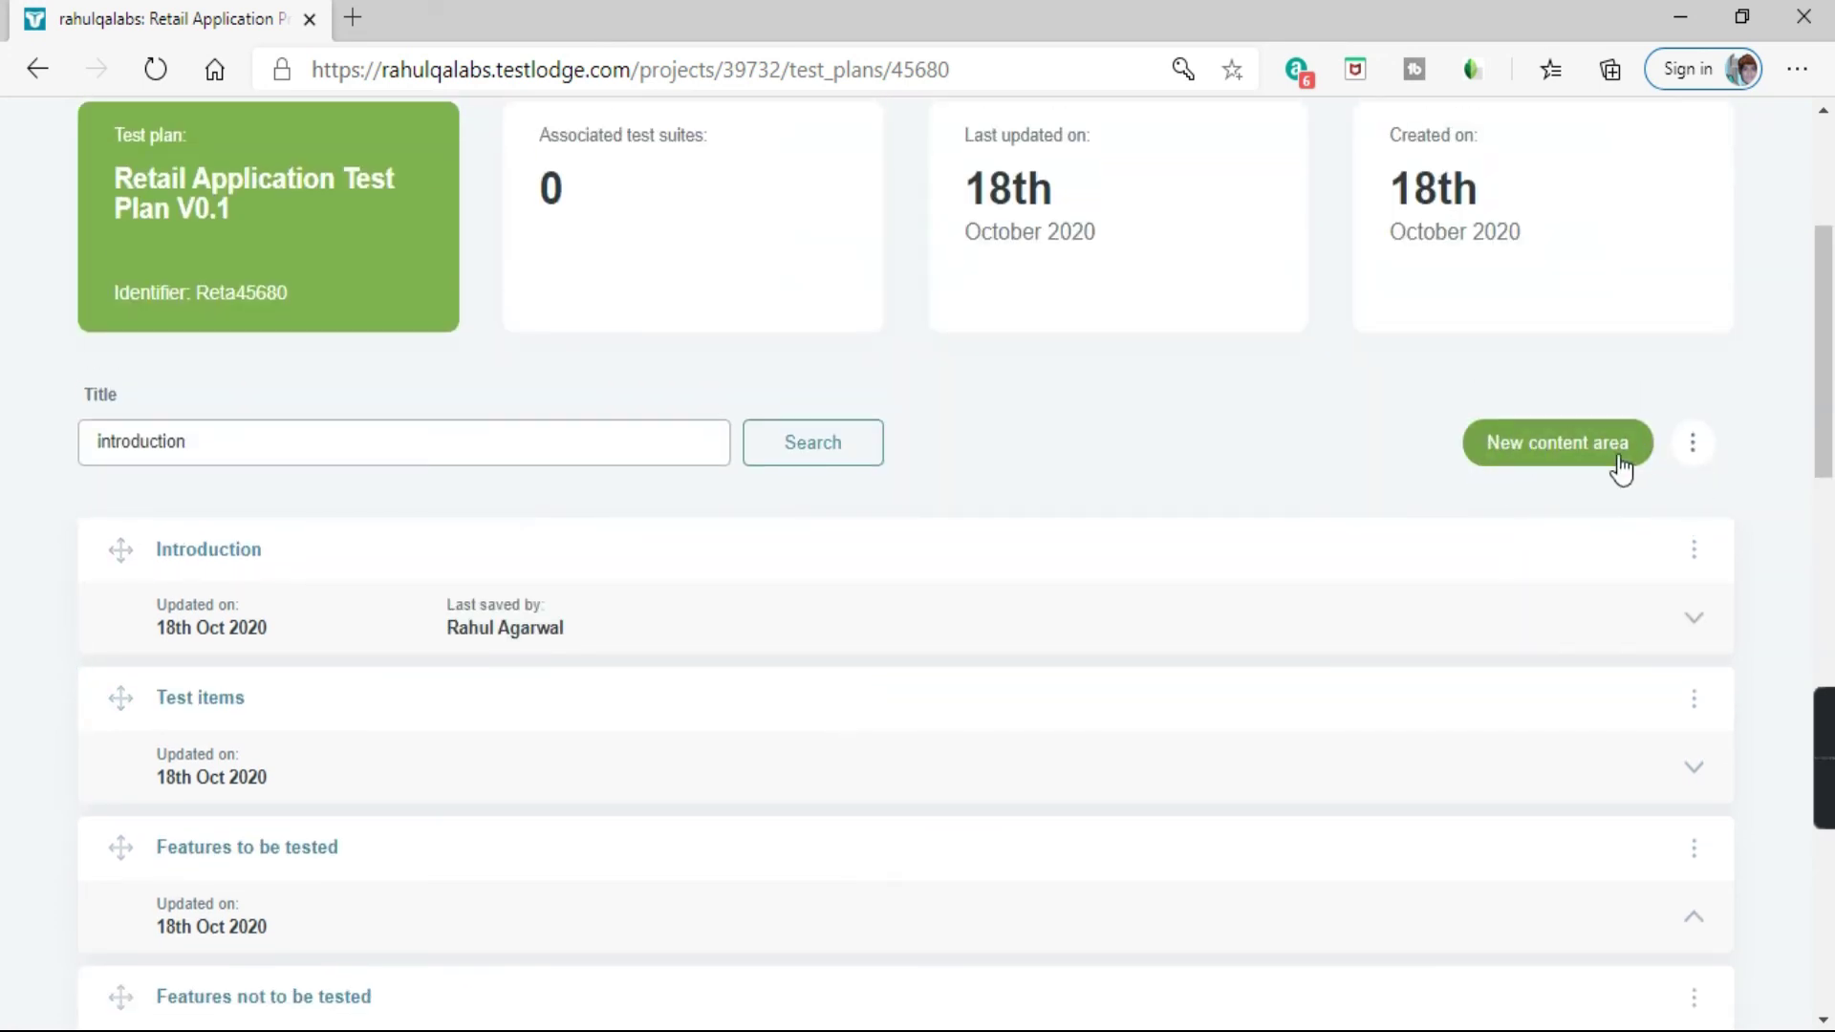
Add a content area titled 'Risks associated' with the content 'Test Risks'
{"action": "left_click", "coordinate": [1590, 457]}
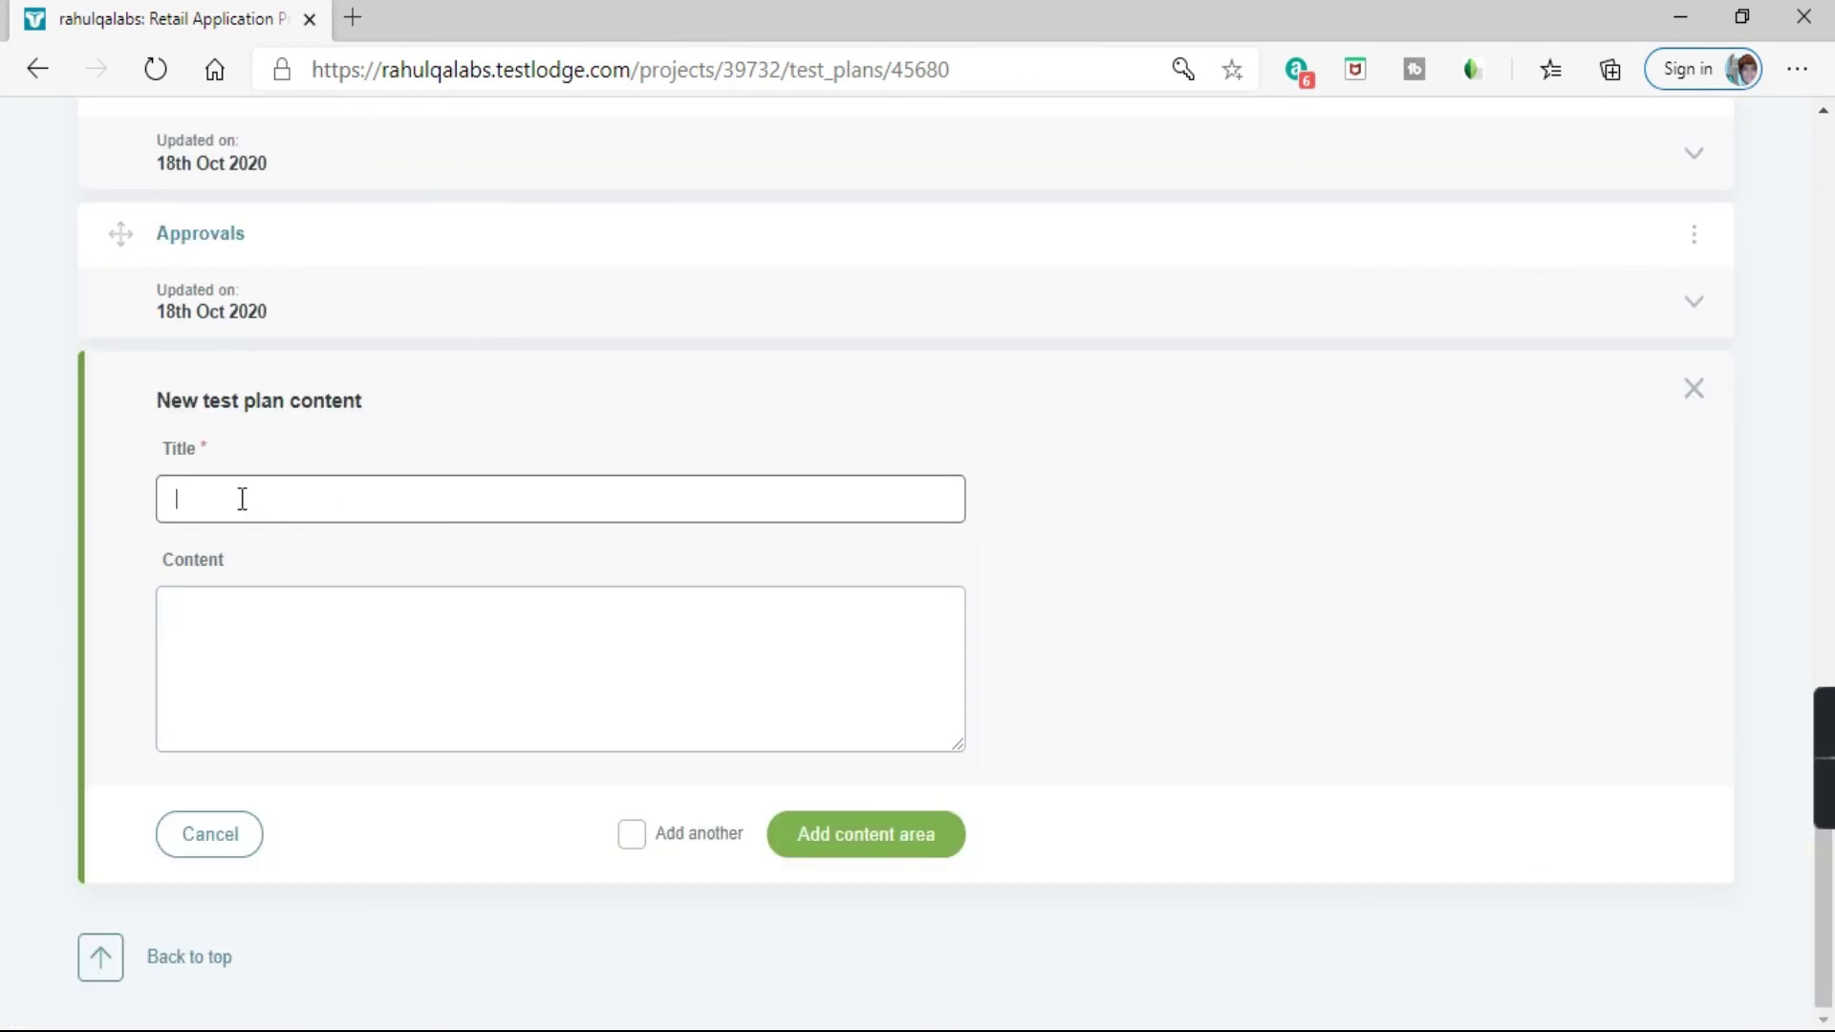
{"action": "type", "text": "Riska an"}
{"action": "key", "text": "BackSpace"}
{"action": "key", "text": "BackSpace"}
{"action": "type", "text": "s associated"}
{"action": "left_click", "coordinate": [327, 700]}
{"action": "type", "text": "T"}
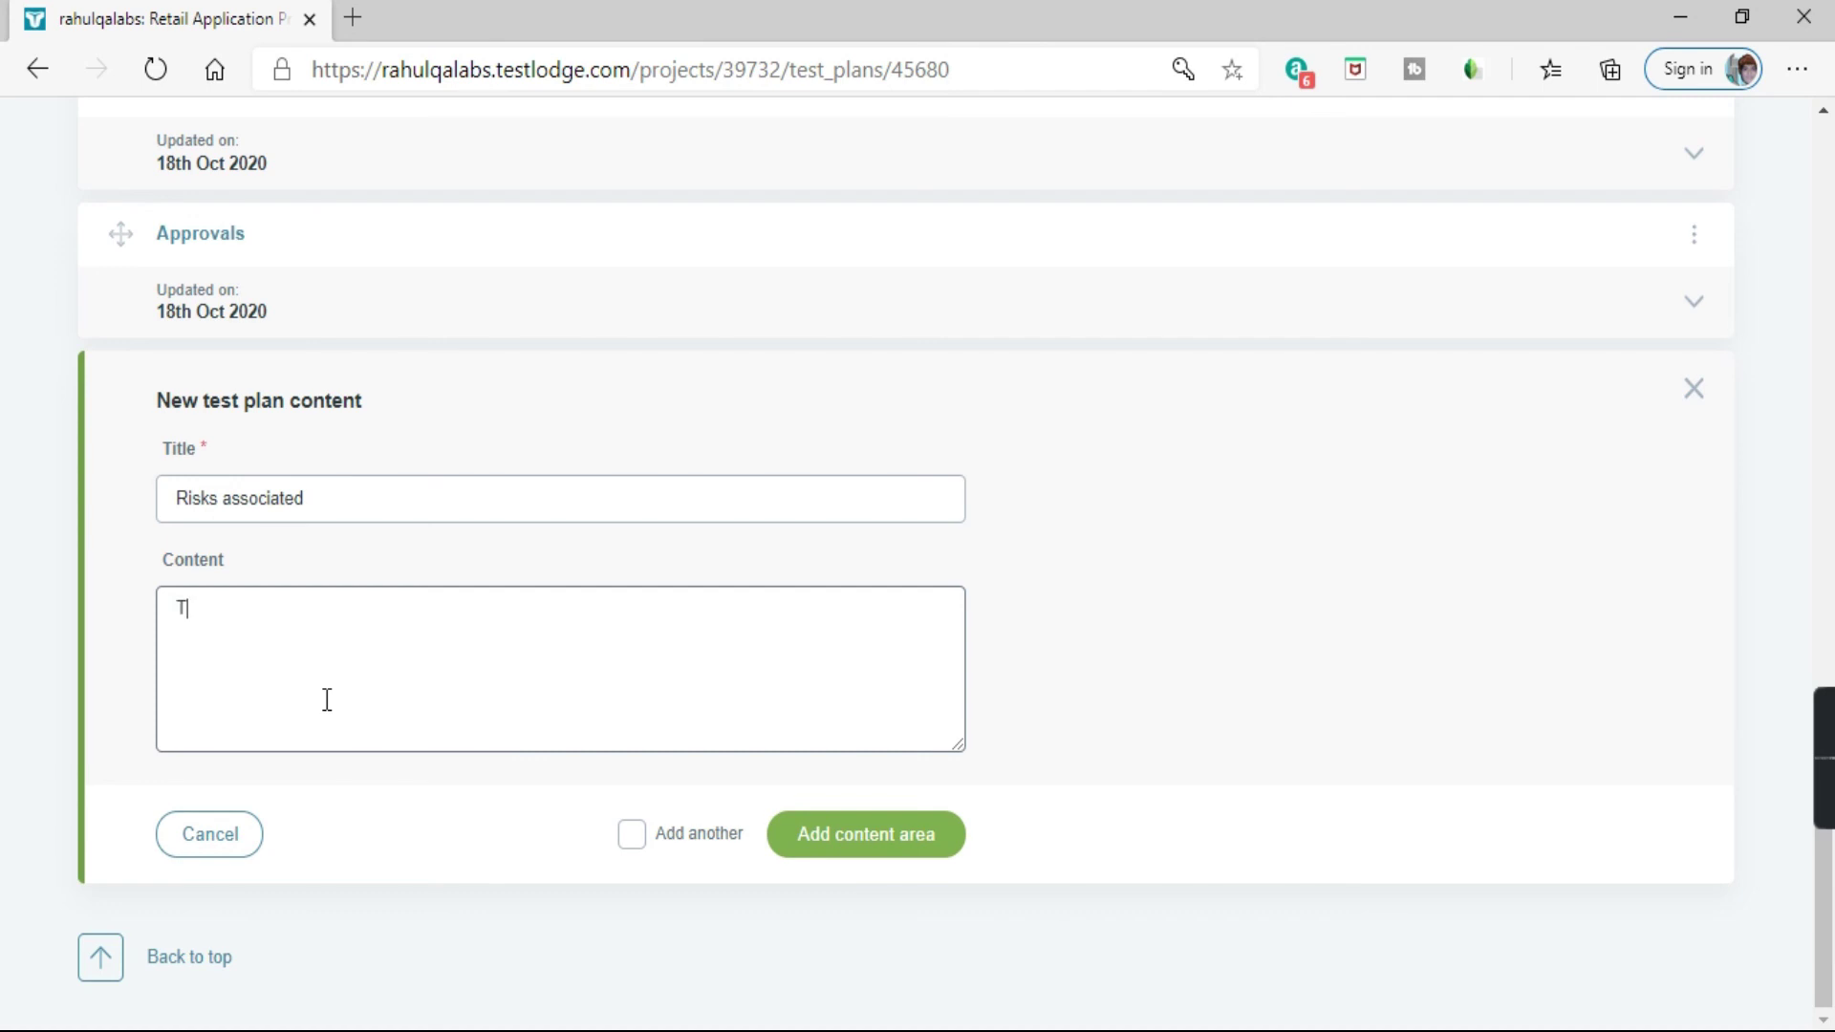
{"action": "type", "text": "est Riska"}
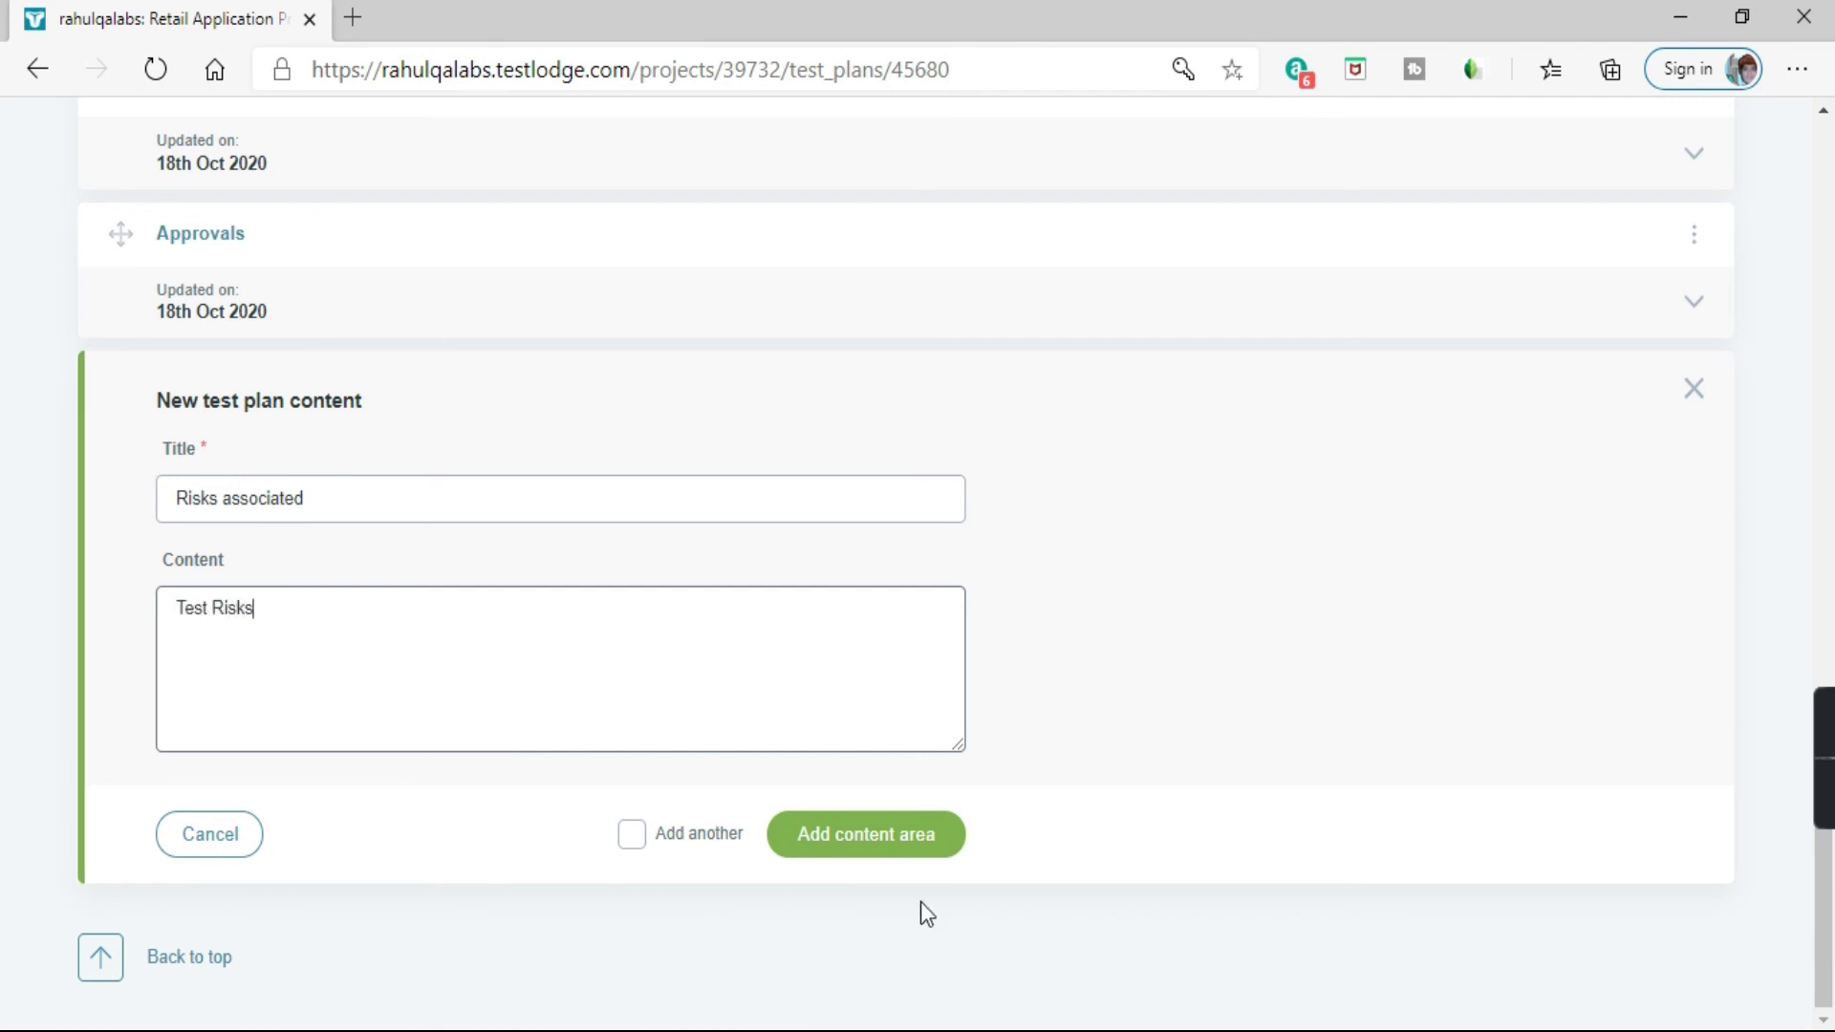
{"action": "left_click", "coordinate": [886, 841]}
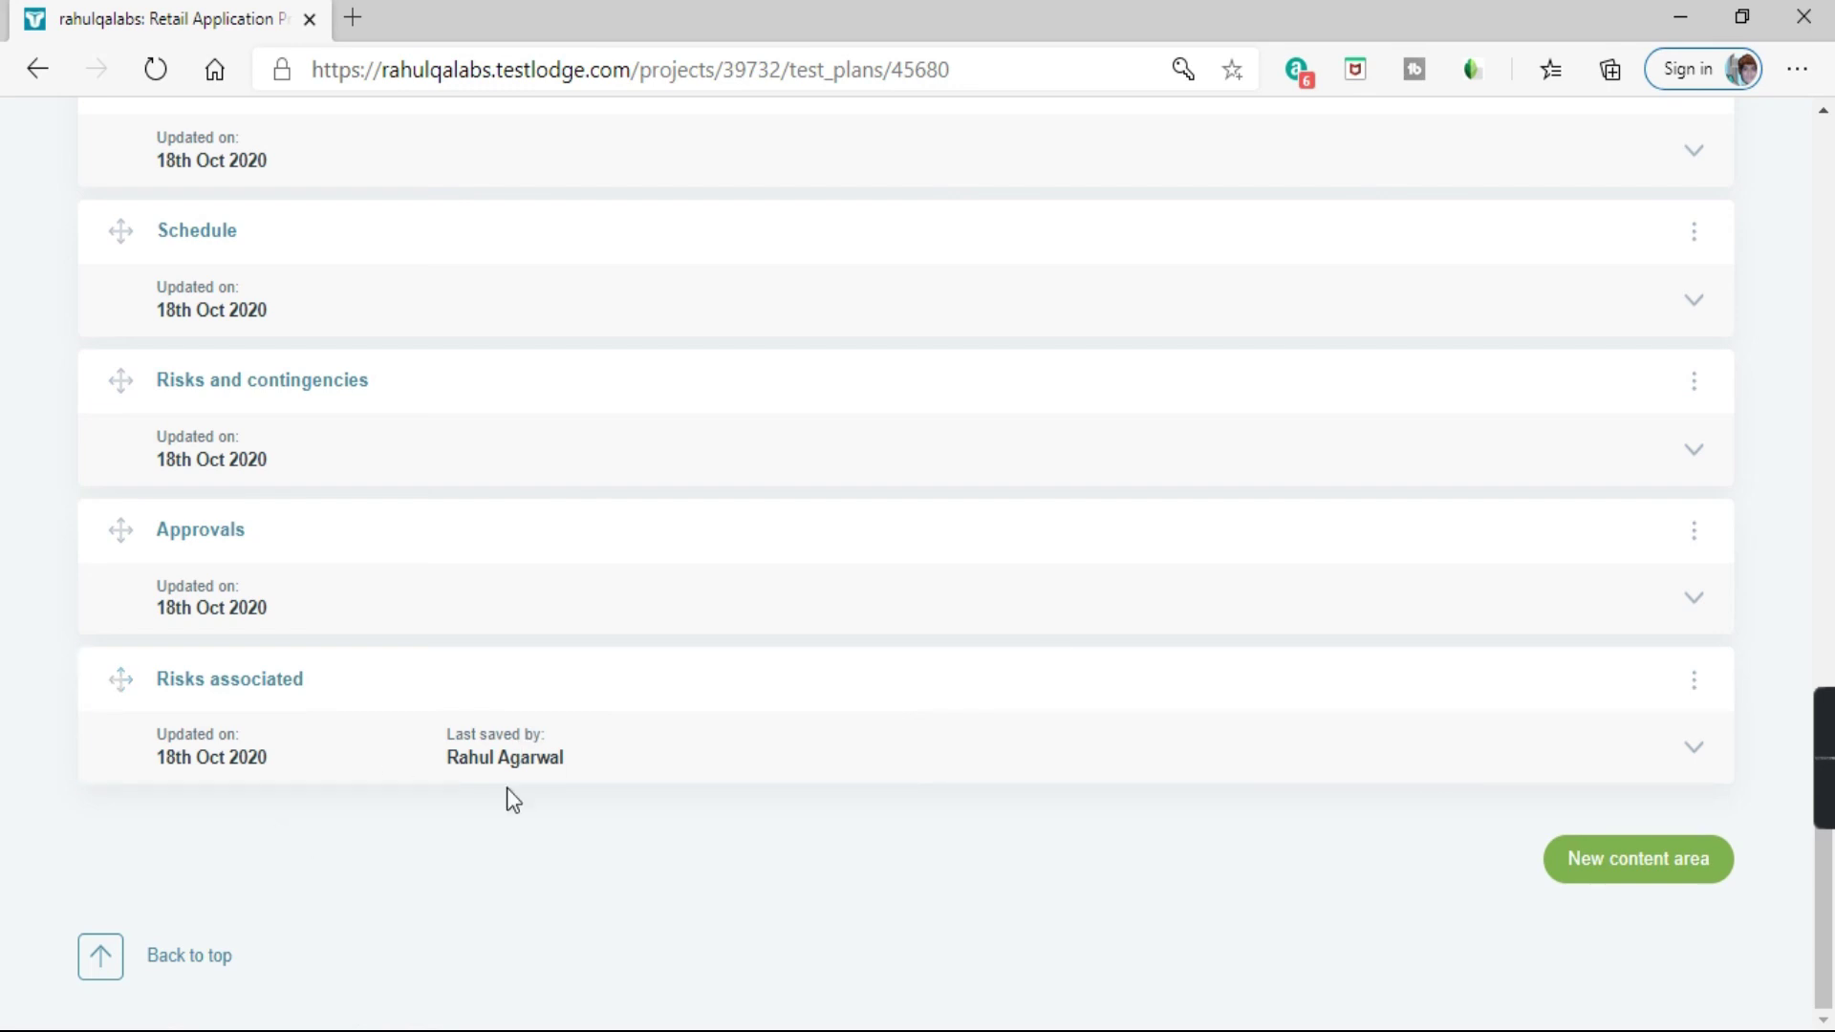
{"action": "mouse_move", "coordinate": [1833, 669]}
{"action": "left_click", "coordinate": [1694, 682]}
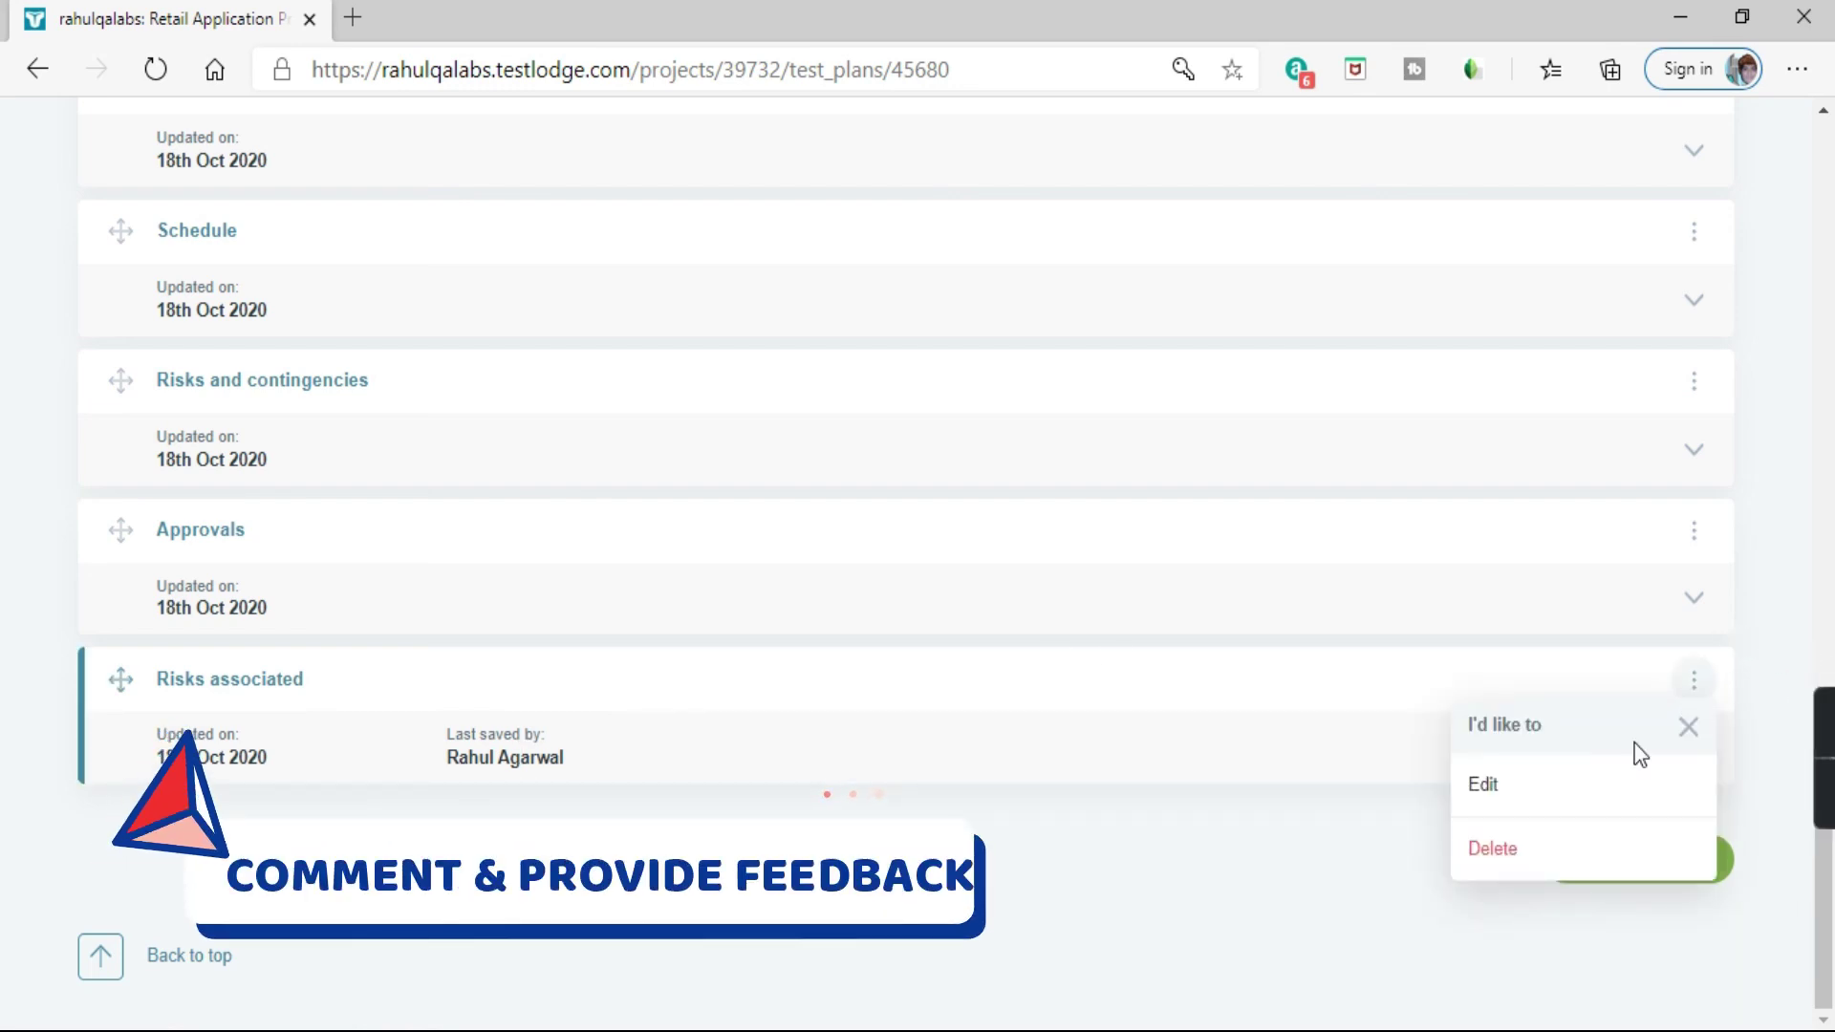
{"action": "left_click", "coordinate": [1537, 798]}
{"action": "scroll", "coordinate": [634, 762], "scroll_direction": "down", "scroll_amount": 4}
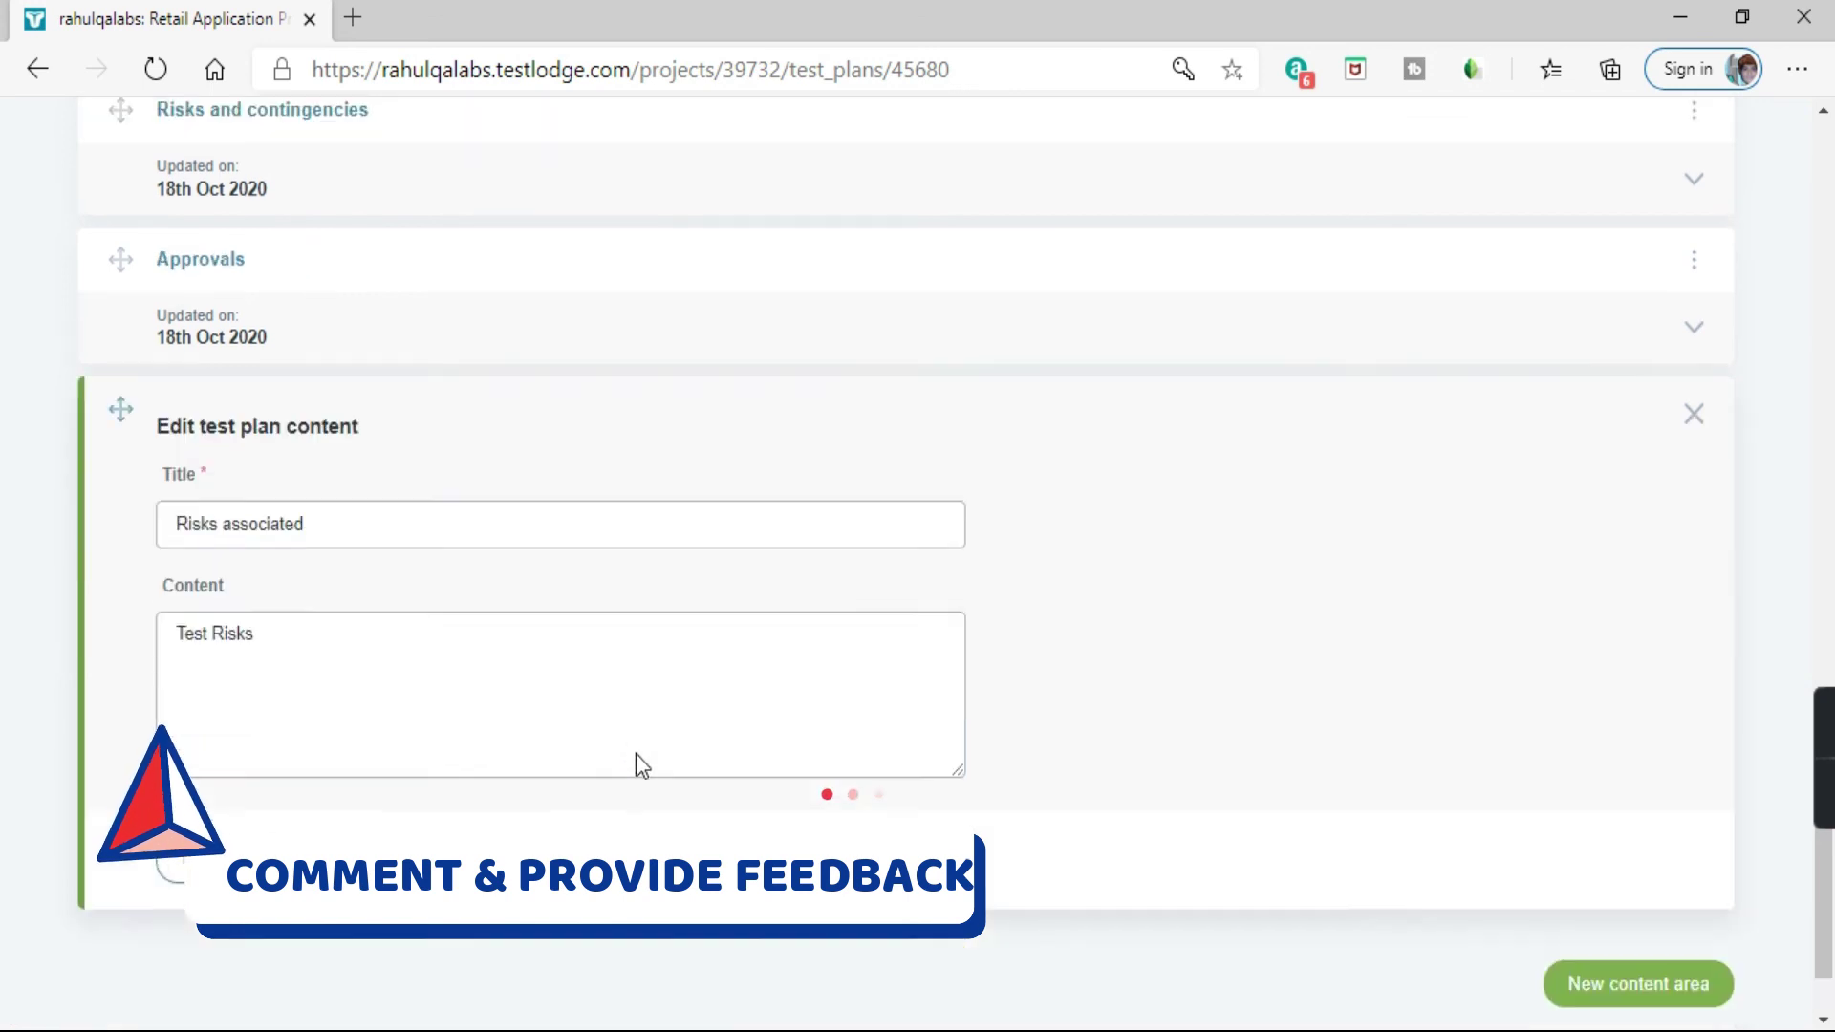
{"action": "left_click", "coordinate": [890, 744]}
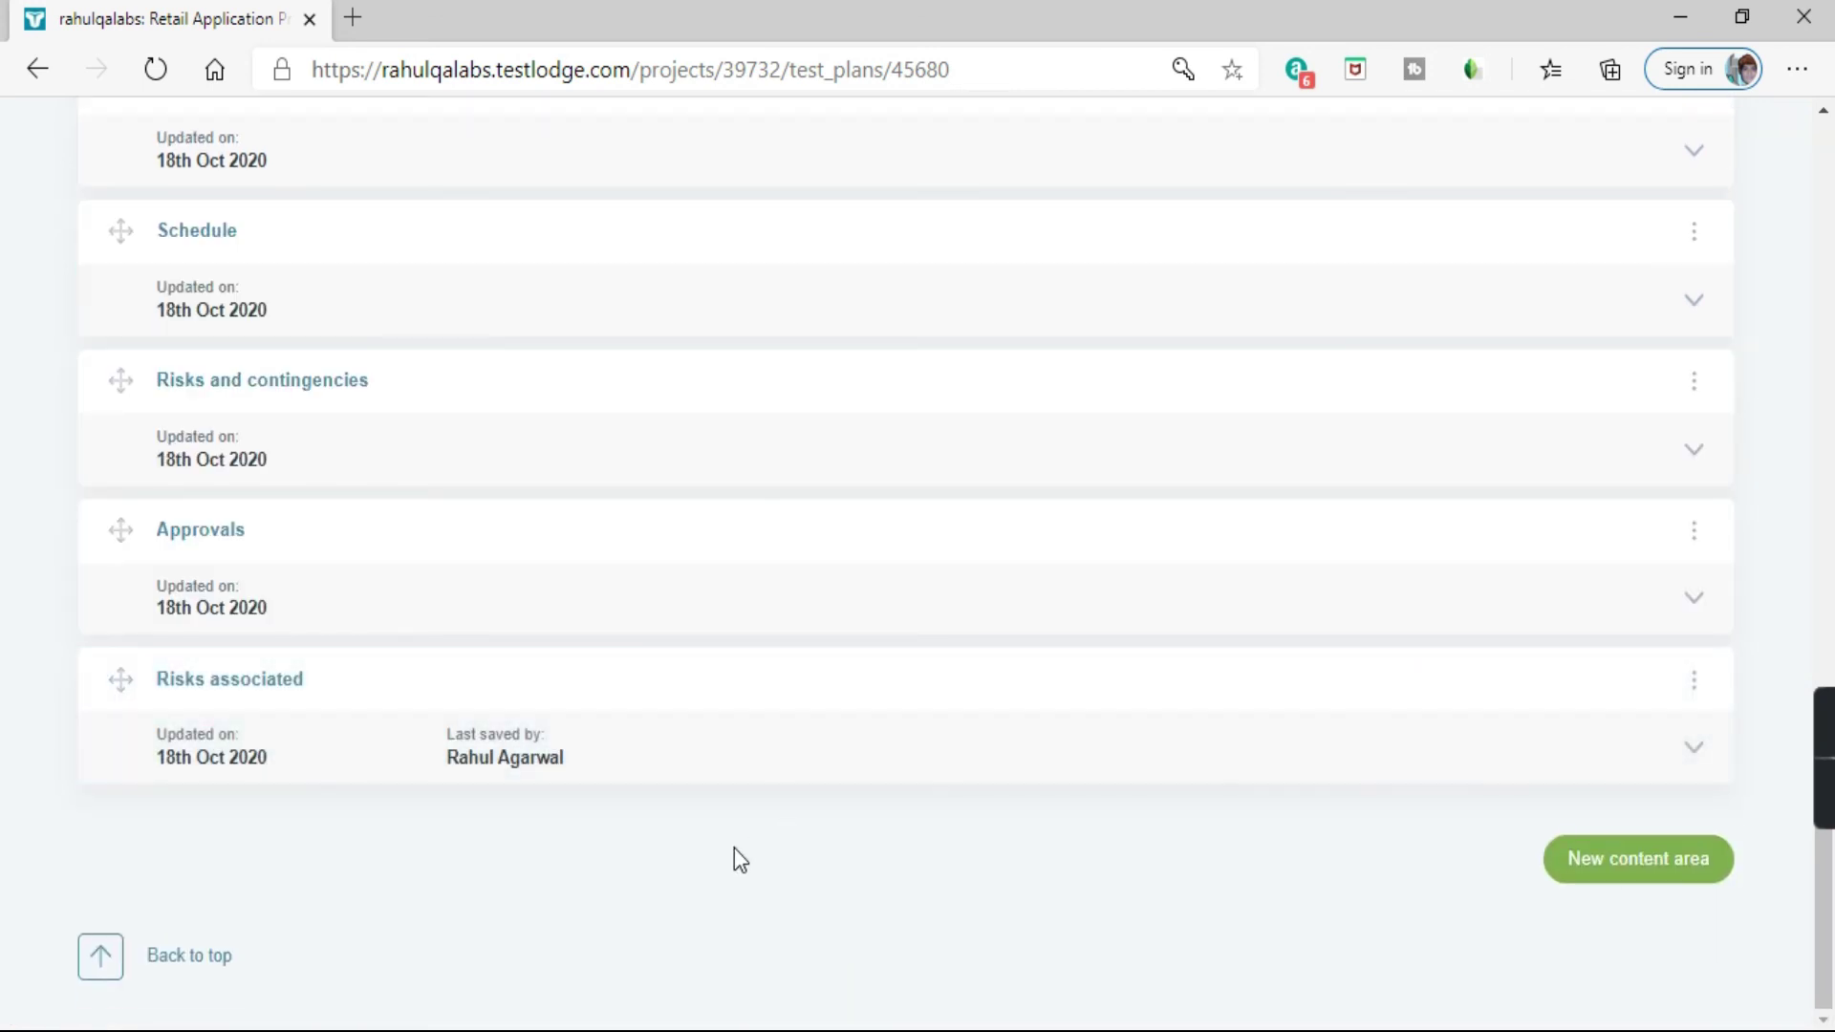
{"action": "scroll", "coordinate": [734, 848], "scroll_direction": "up", "scroll_amount": 20}
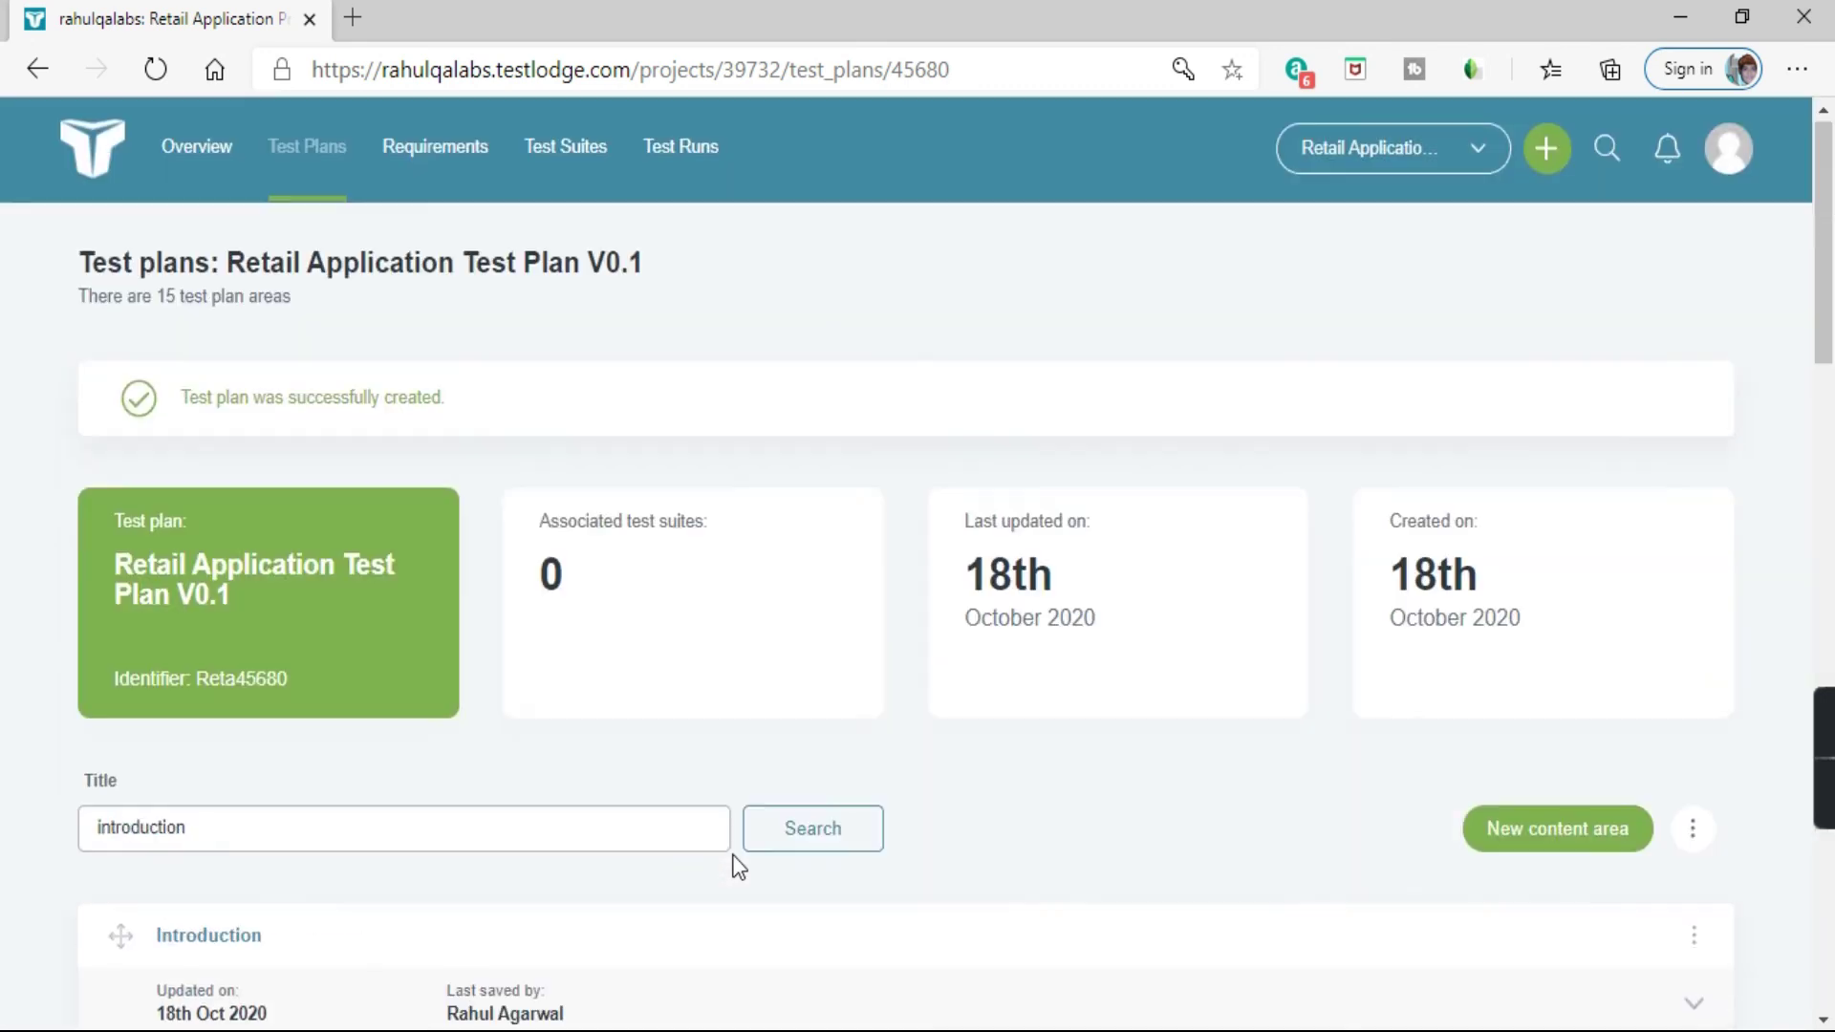